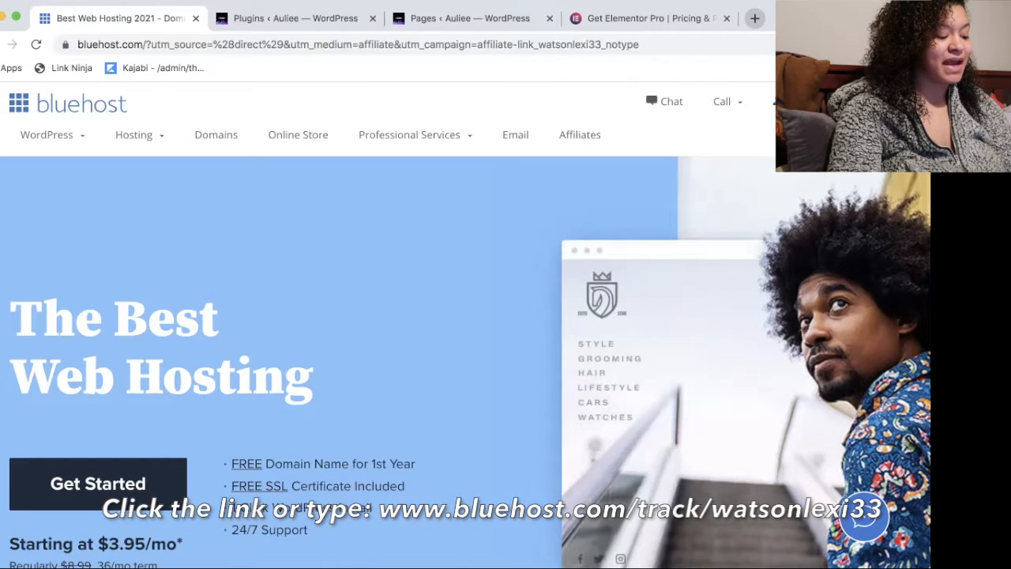
Step: Open the shared hosting pricing and compare the prices and included features of the Basic, Plus, Choice Plus and Pro plans
{"action": "left_click", "coordinate": [98, 483]}
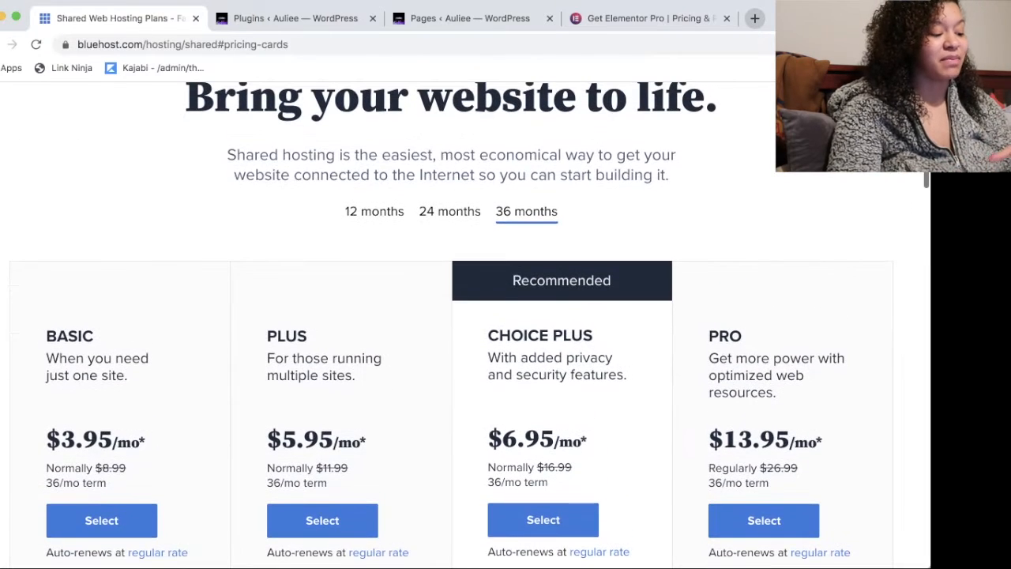
{"action": "scroll", "coordinate": [451, 325], "scroll_direction": "down", "scroll_amount": 2}
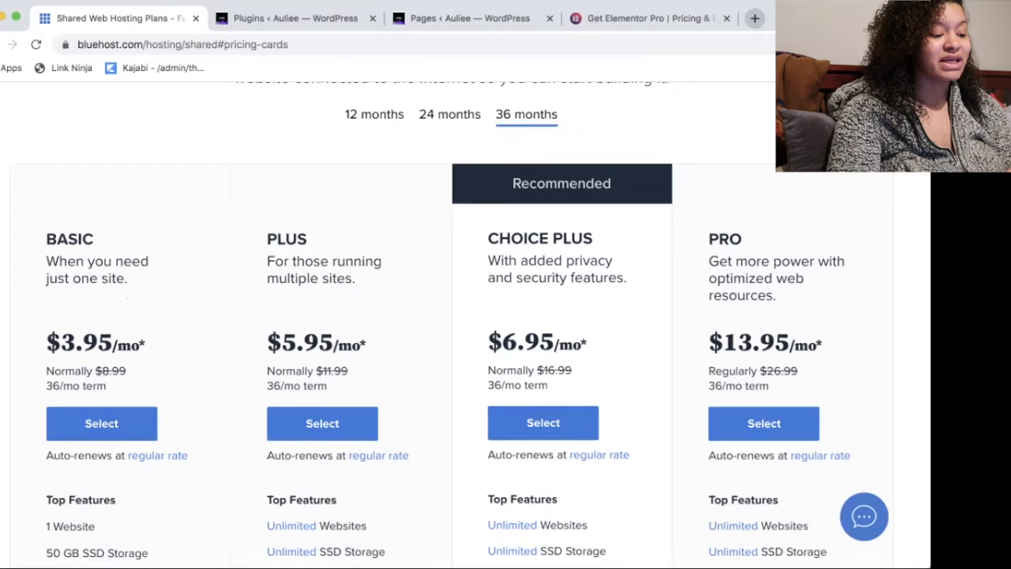
{"action": "scroll", "coordinate": [101, 372], "scroll_direction": "down", "scroll_amount": 1}
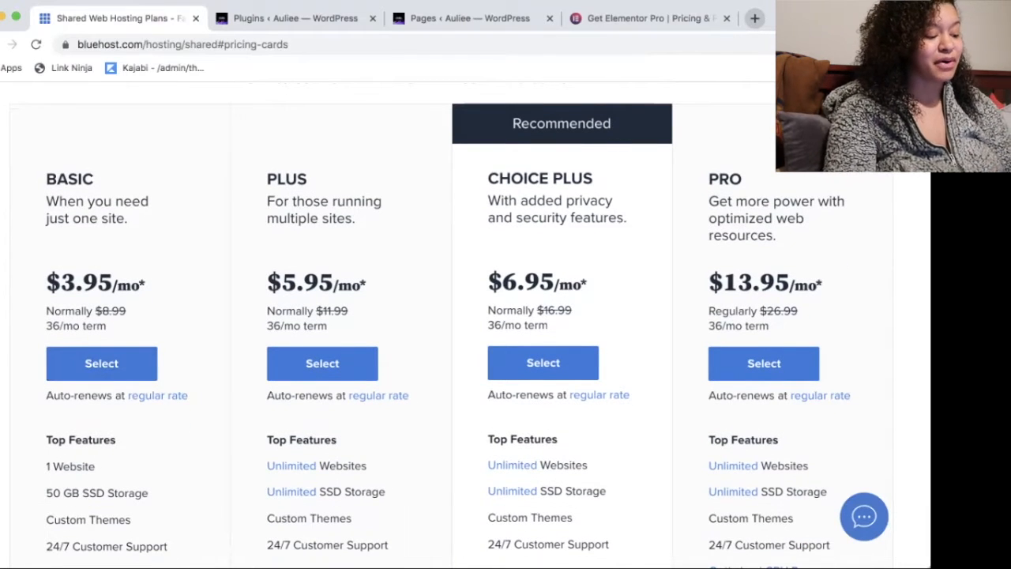
{"action": "scroll", "coordinate": [450, 316], "scroll_direction": "down", "scroll_amount": 2}
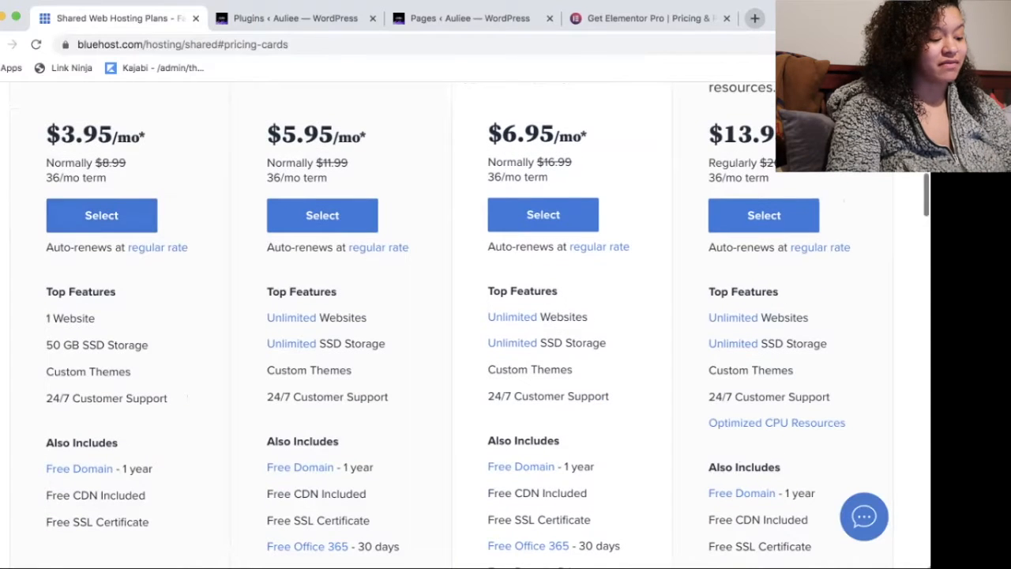
{"action": "scroll", "coordinate": [451, 316], "scroll_direction": "down", "scroll_amount": 1}
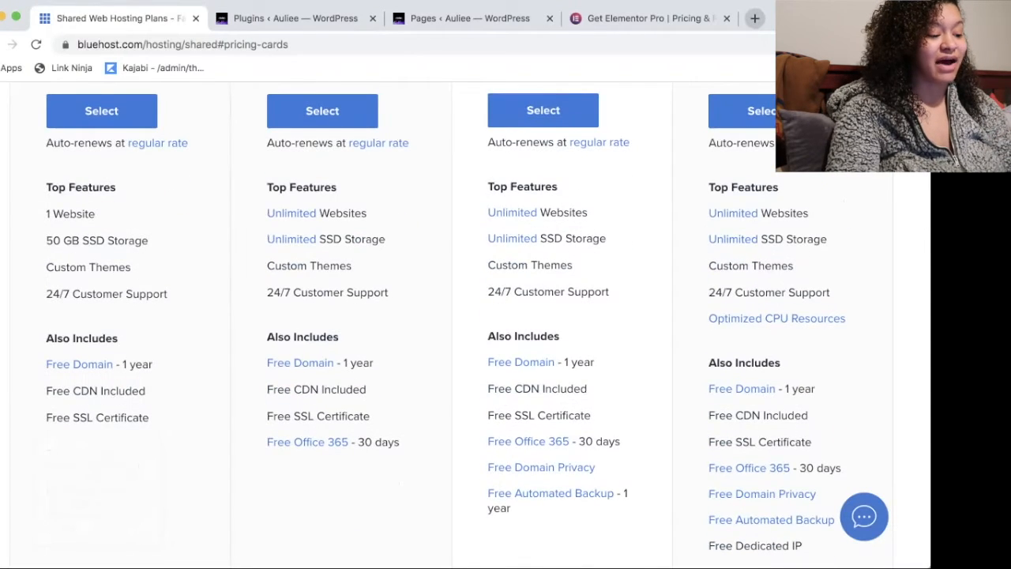
{"action": "scroll", "coordinate": [451, 316], "scroll_direction": "up", "scroll_amount": 5}
{"action": "scroll", "coordinate": [450, 317], "scroll_direction": "down", "scroll_amount": 1}
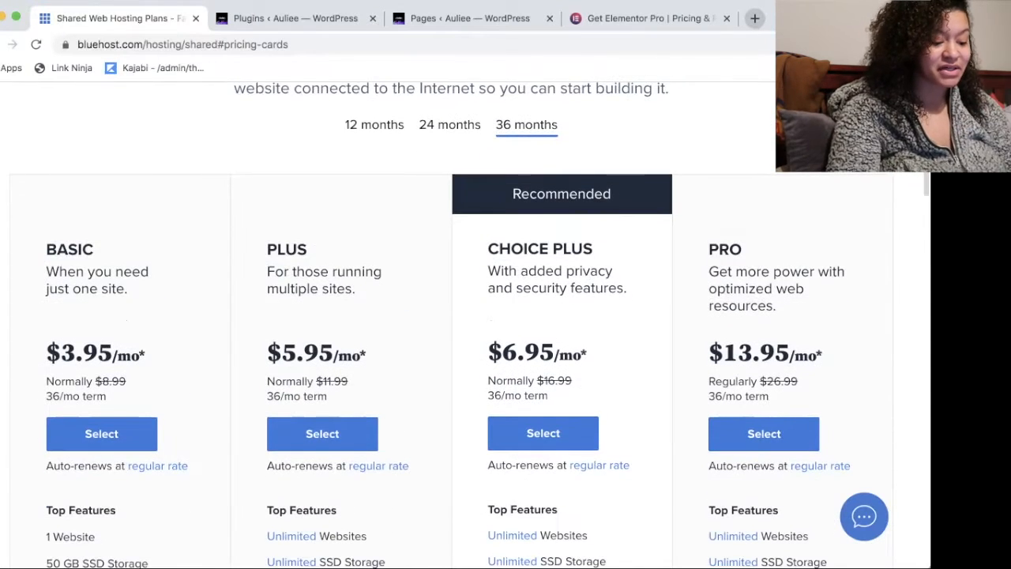
{"action": "scroll", "coordinate": [450, 316], "scroll_direction": "down", "scroll_amount": 1}
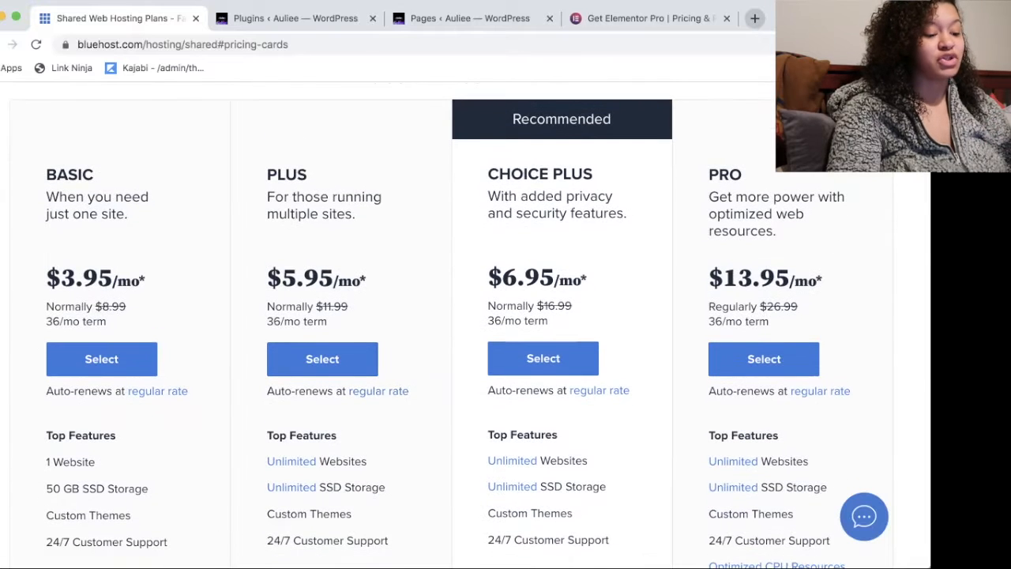
{"action": "scroll", "coordinate": [487, 325], "scroll_direction": "down", "scroll_amount": 2}
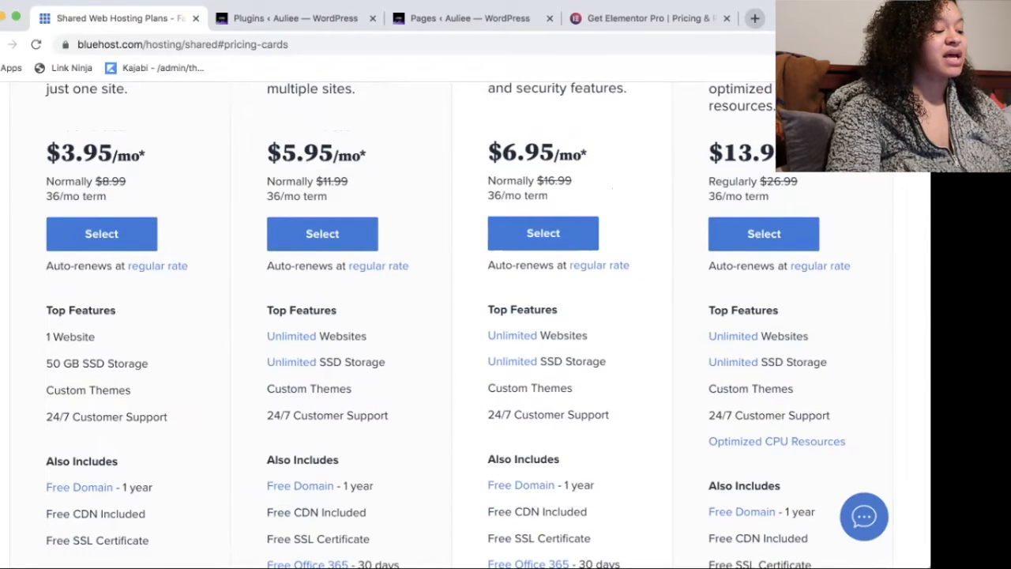
{"action": "scroll", "coordinate": [487, 325], "scroll_direction": "down", "scroll_amount": 2}
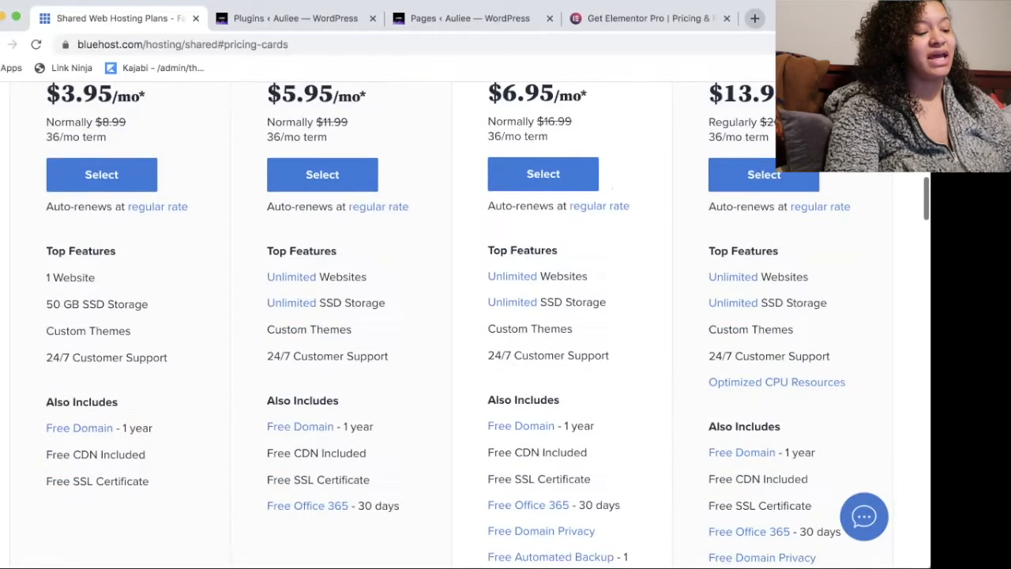
{"action": "scroll", "coordinate": [486, 325], "scroll_direction": "down", "scroll_amount": 1}
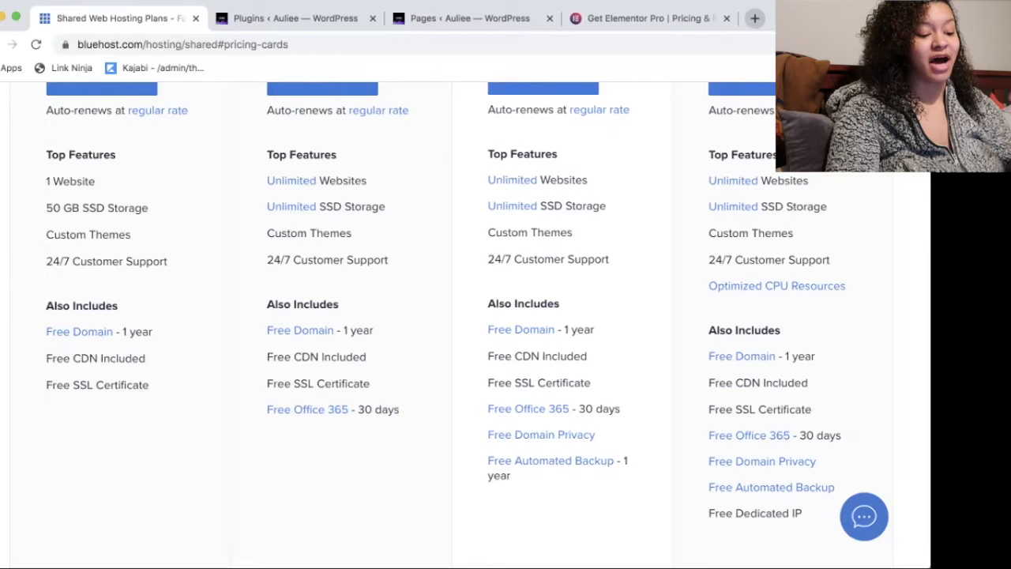
{"action": "scroll", "coordinate": [486, 325], "scroll_direction": "up", "scroll_amount": 5}
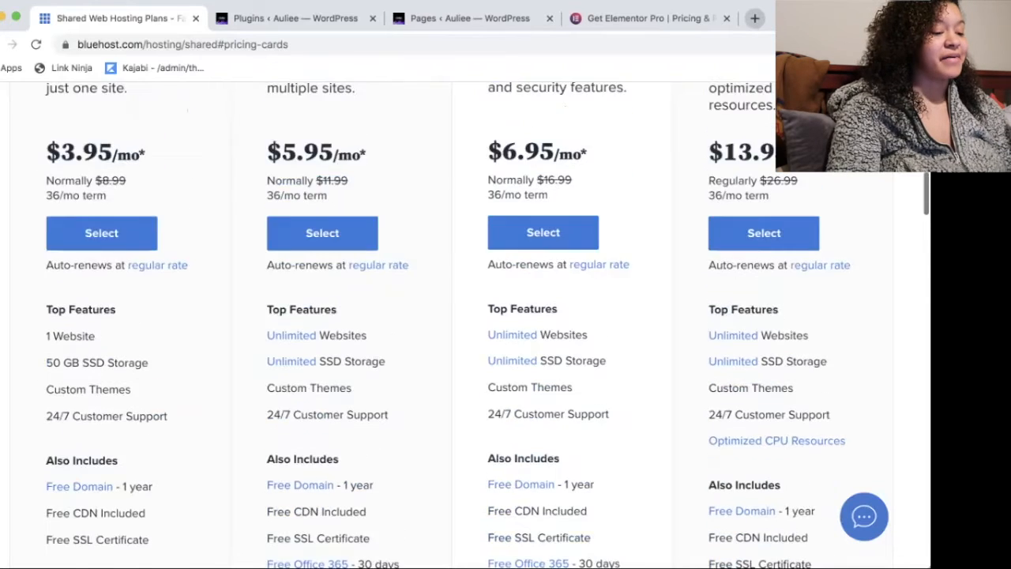
{"action": "scroll", "coordinate": [487, 325], "scroll_direction": "down", "scroll_amount": 3}
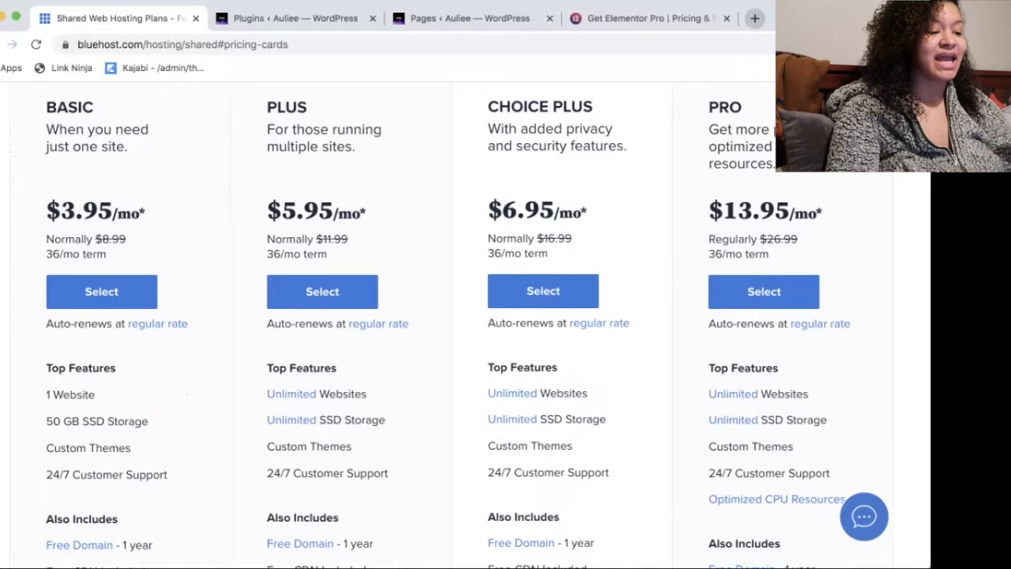
{"action": "scroll", "coordinate": [487, 325], "scroll_direction": "up", "scroll_amount": 1}
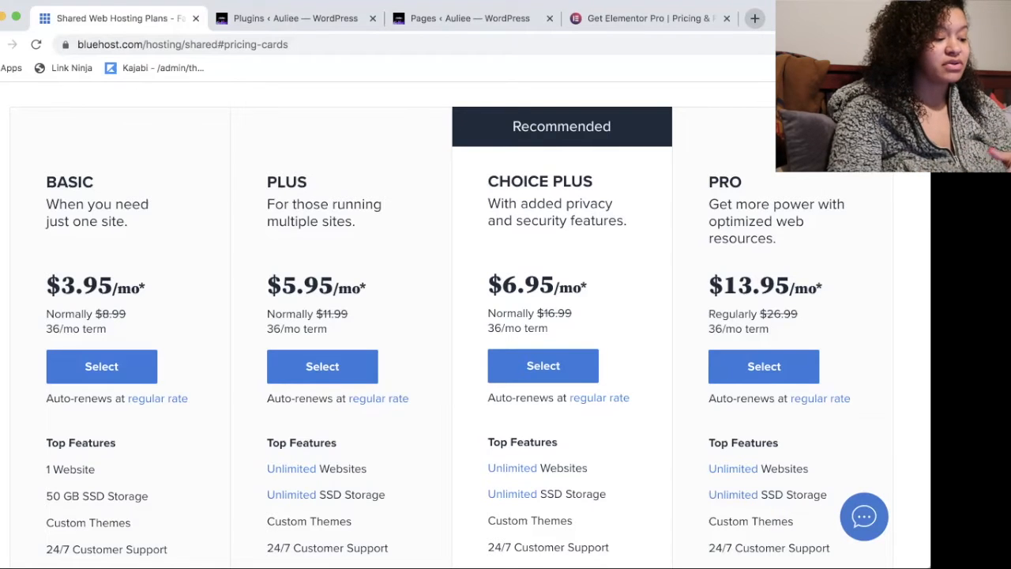
Step: Select the Basic hosting plan for 36 months and submit jkfdsfisdl with the .com extension as the new domain
{"action": "left_click", "coordinate": [101, 366]}
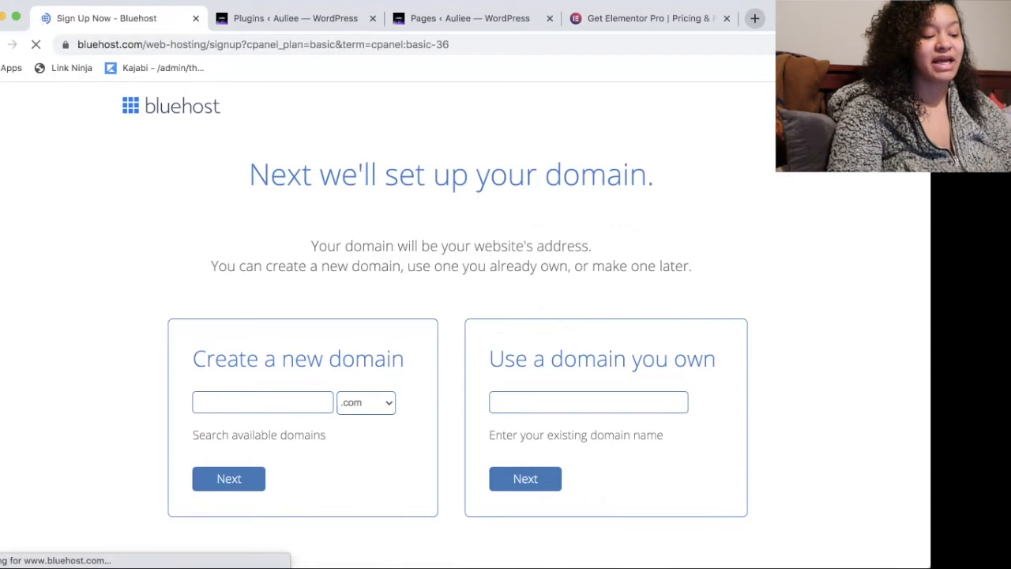
{"action": "left_click", "coordinate": [229, 403]}
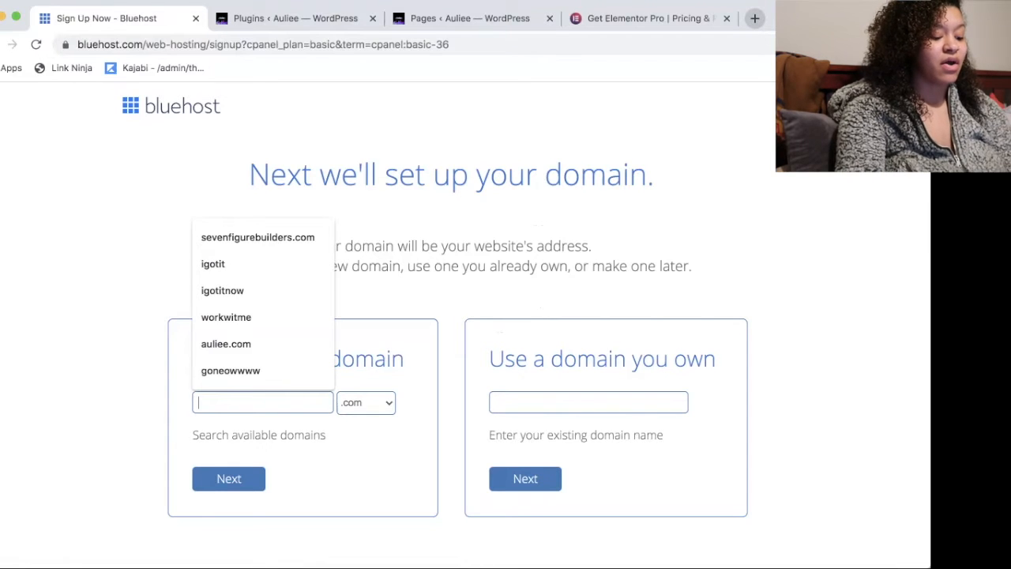
{"action": "type", "text": "g"}
{"action": "key", "text": "BackSpace"}
{"action": "type", "text": "jkfdsf"}
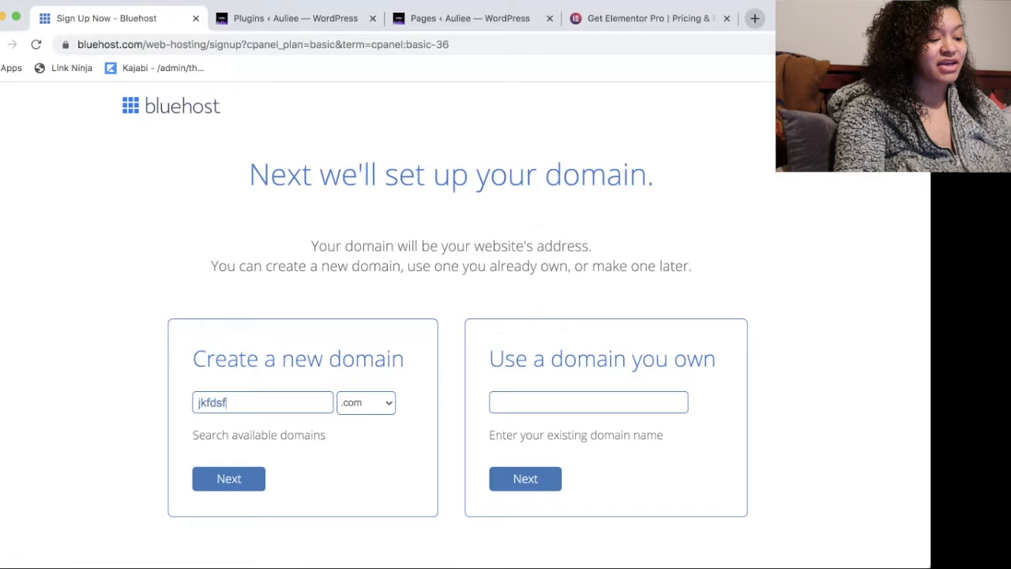
{"action": "type", "text": "sdl"}
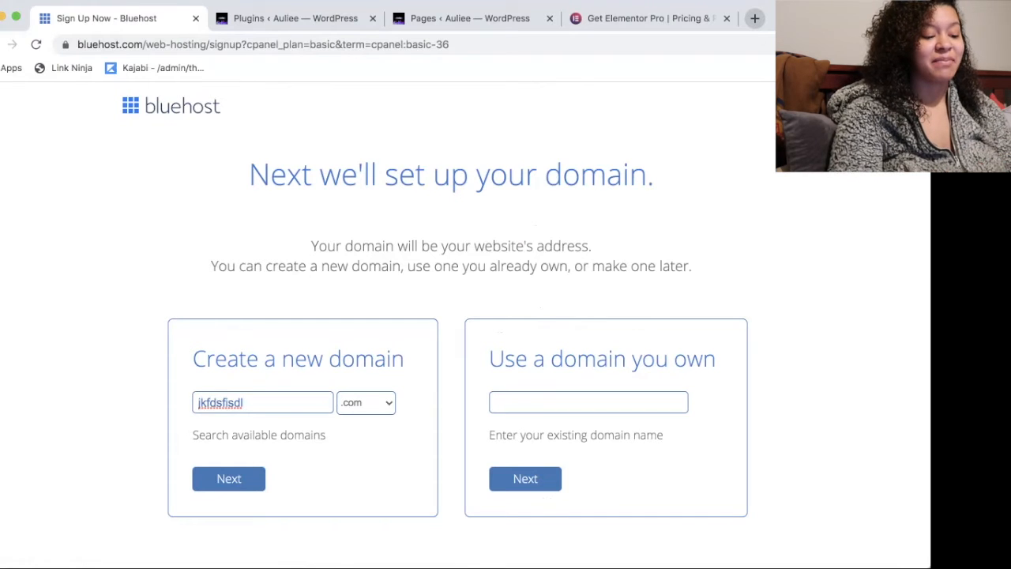
{"action": "left_click", "coordinate": [565, 402]}
{"action": "left_click", "coordinate": [259, 402]}
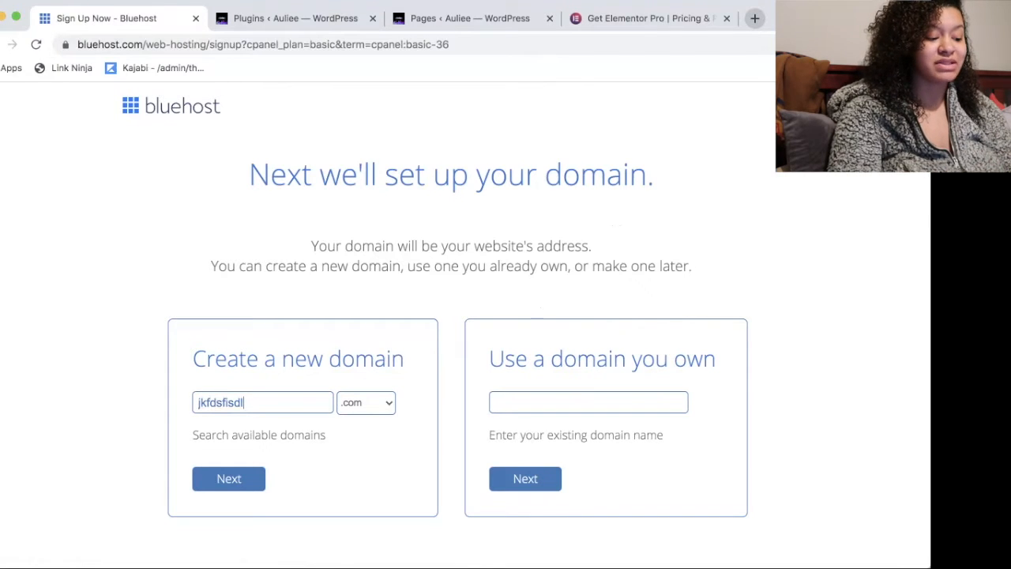
{"action": "left_click", "coordinate": [229, 478]}
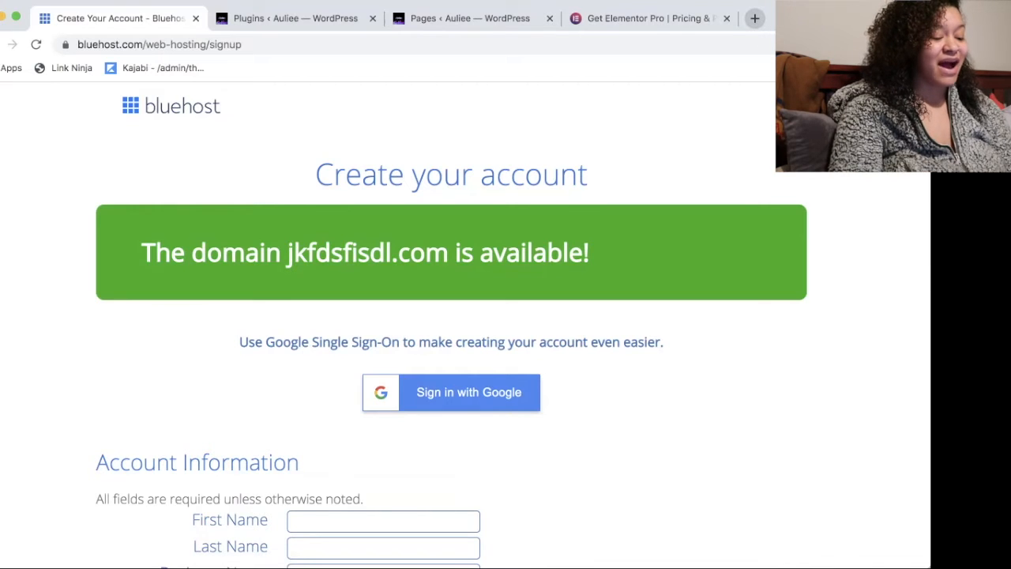
Step: Look over the account information form and dismiss the special sign-up offer
{"action": "scroll", "coordinate": [513, 325], "scroll_direction": "down", "scroll_amount": 10}
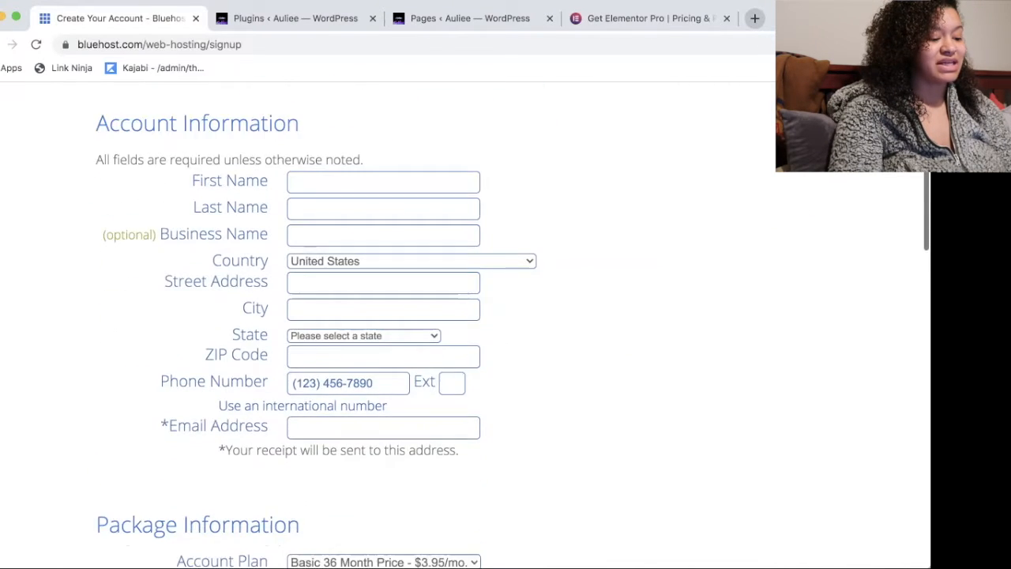
{"action": "scroll", "coordinate": [513, 324], "scroll_direction": "down", "scroll_amount": 4}
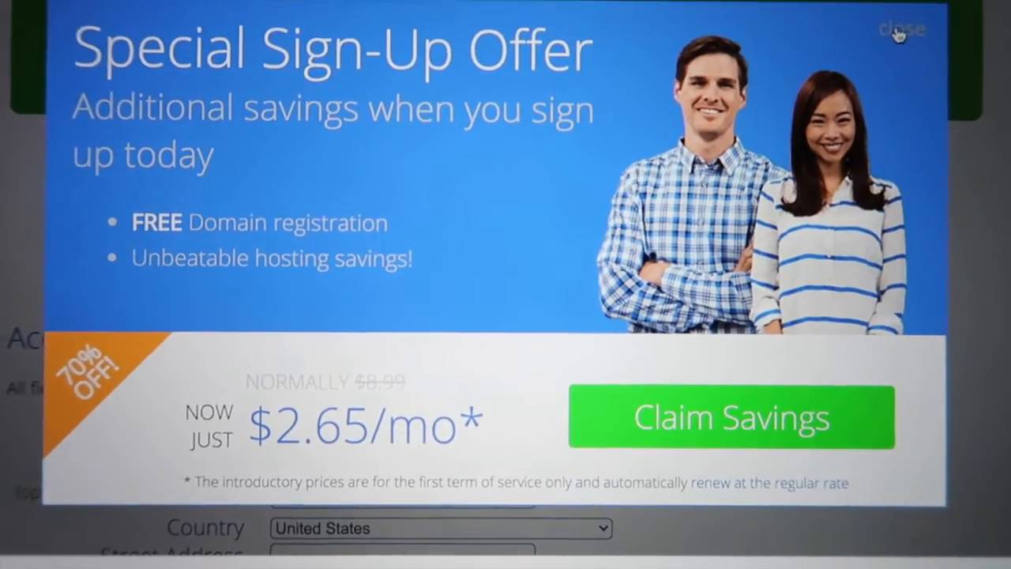
{"action": "left_click", "coordinate": [905, 2]}
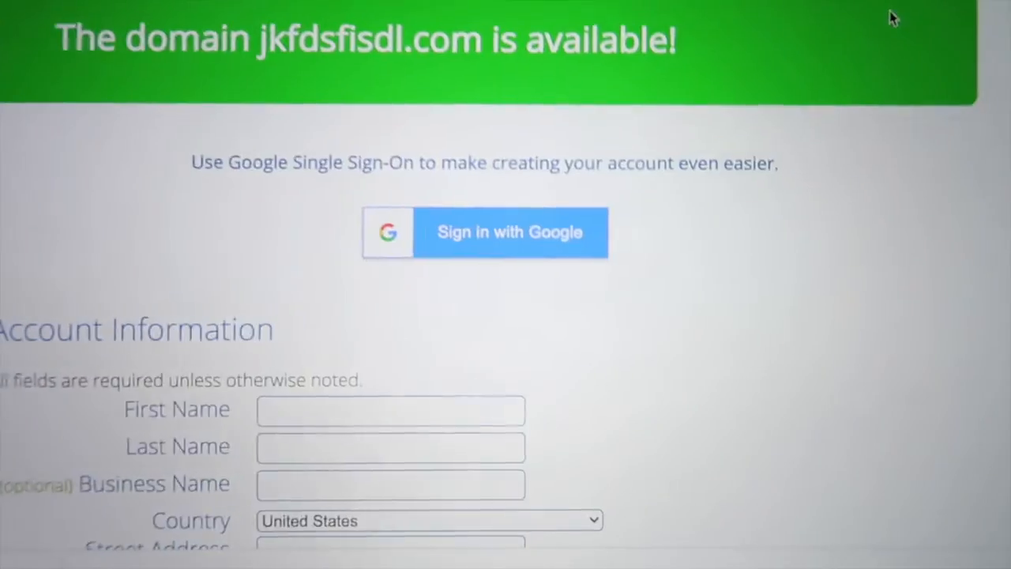
{"action": "scroll", "coordinate": [984, 301], "scroll_direction": "up", "scroll_amount": 2}
{"action": "scroll", "coordinate": [984, 300], "scroll_direction": "down", "scroll_amount": 1}
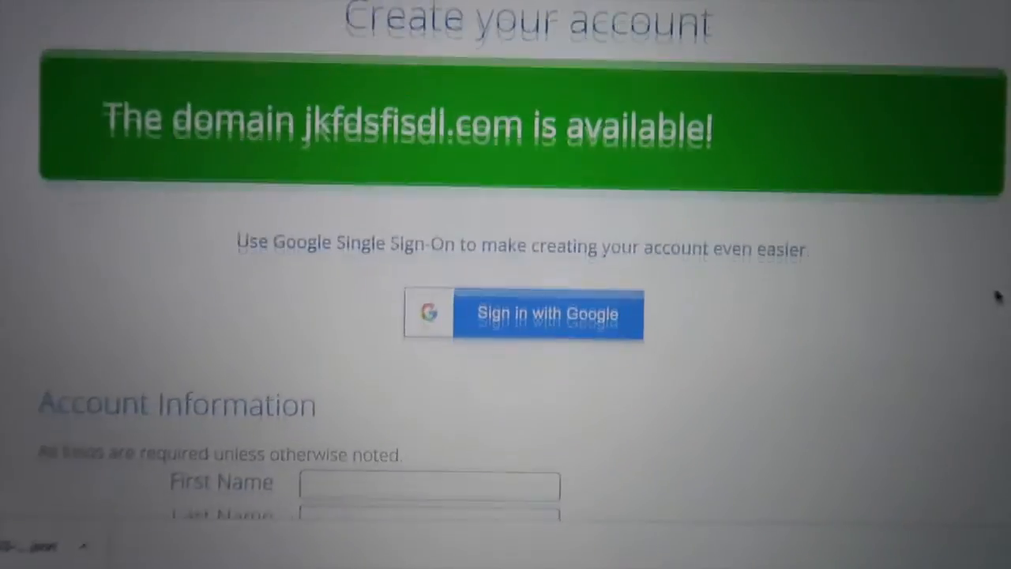
{"action": "scroll", "coordinate": [995, 332], "scroll_direction": "down", "scroll_amount": 2}
{"action": "scroll", "coordinate": [996, 361], "scroll_direction": "up", "scroll_amount": 3}
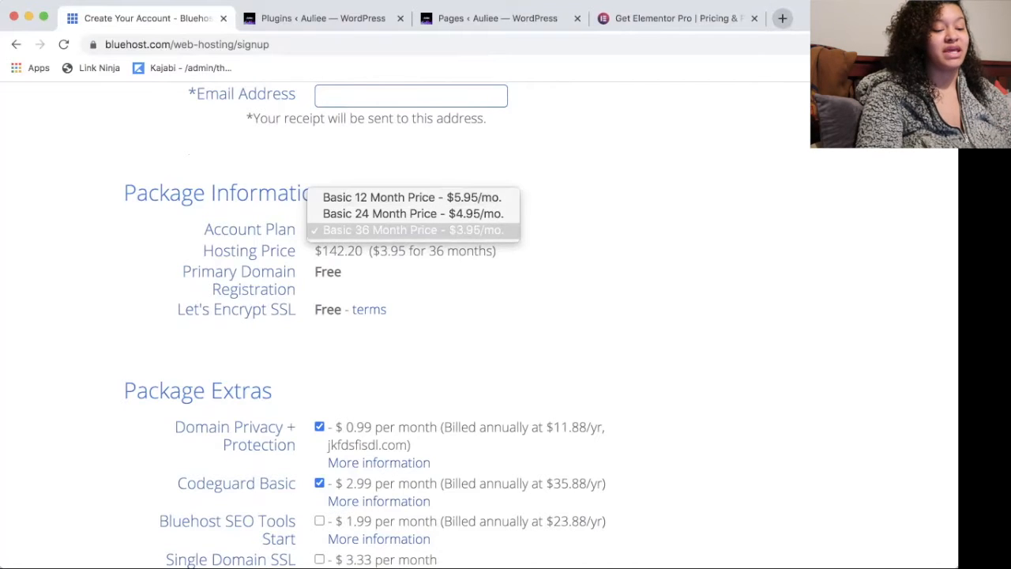
Step: Check the account plan terms and keep Basic 36 Month Price - $3.95/mo. selected
{"action": "left_click", "coordinate": [413, 229]}
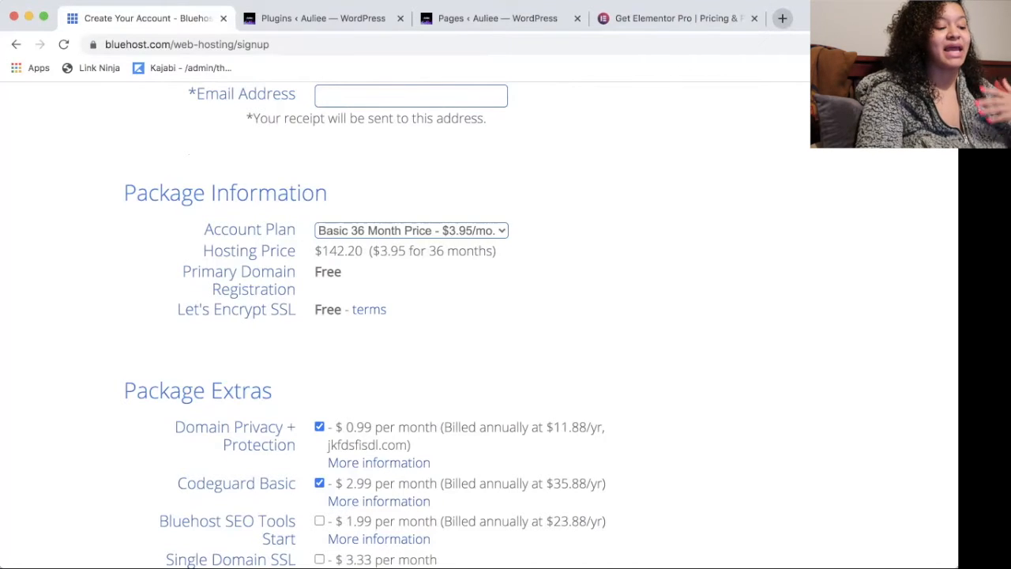
{"action": "left_click", "coordinate": [412, 230]}
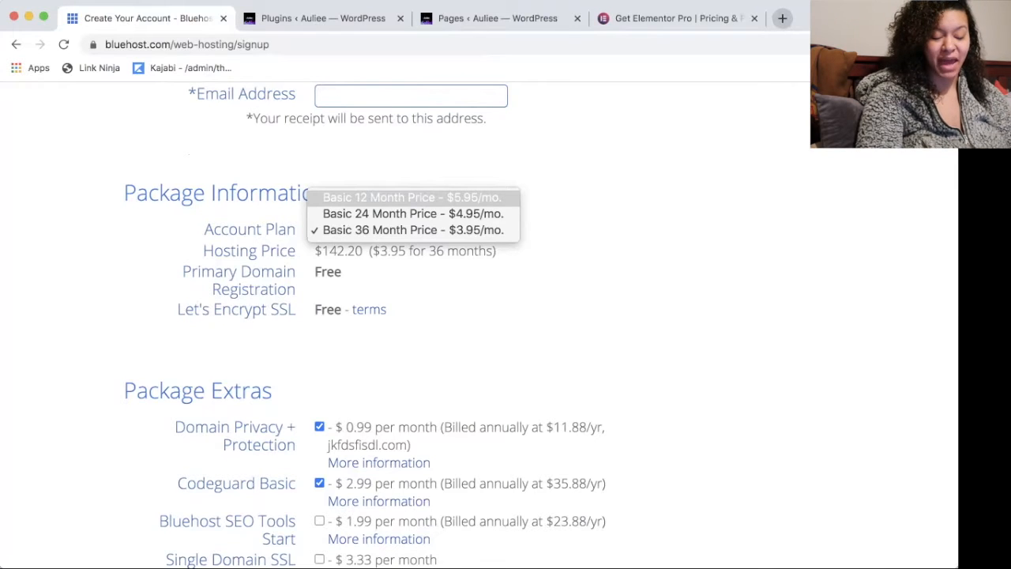
{"action": "left_click", "coordinate": [414, 230]}
Step: Examine the package extras, payment information, renewal terms and account information sections of the sign-up form
{"action": "scroll", "coordinate": [541, 324], "scroll_direction": "down", "scroll_amount": 2}
{"action": "scroll", "coordinate": [541, 324], "scroll_direction": "down", "scroll_amount": 5}
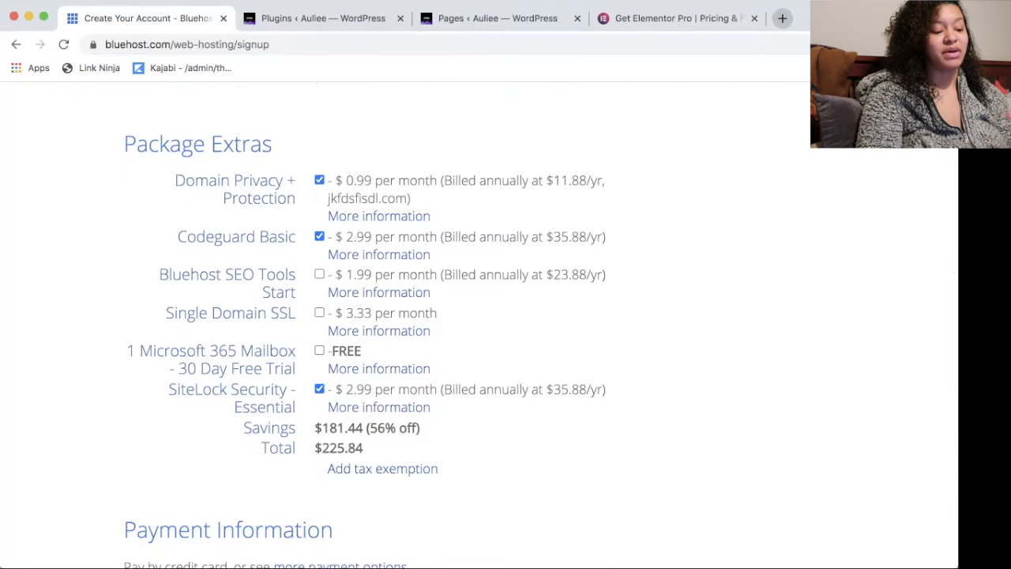
{"action": "scroll", "coordinate": [542, 324], "scroll_direction": "down", "scroll_amount": 2}
{"action": "scroll", "coordinate": [542, 324], "scroll_direction": "up", "scroll_amount": 2}
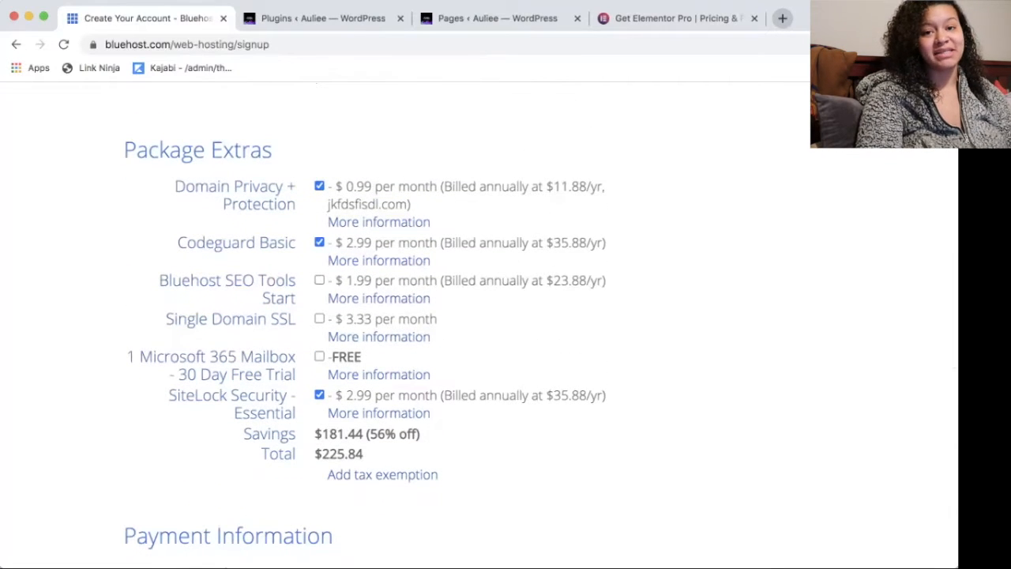
{"action": "scroll", "coordinate": [379, 292], "scroll_direction": "down", "scroll_amount": 2}
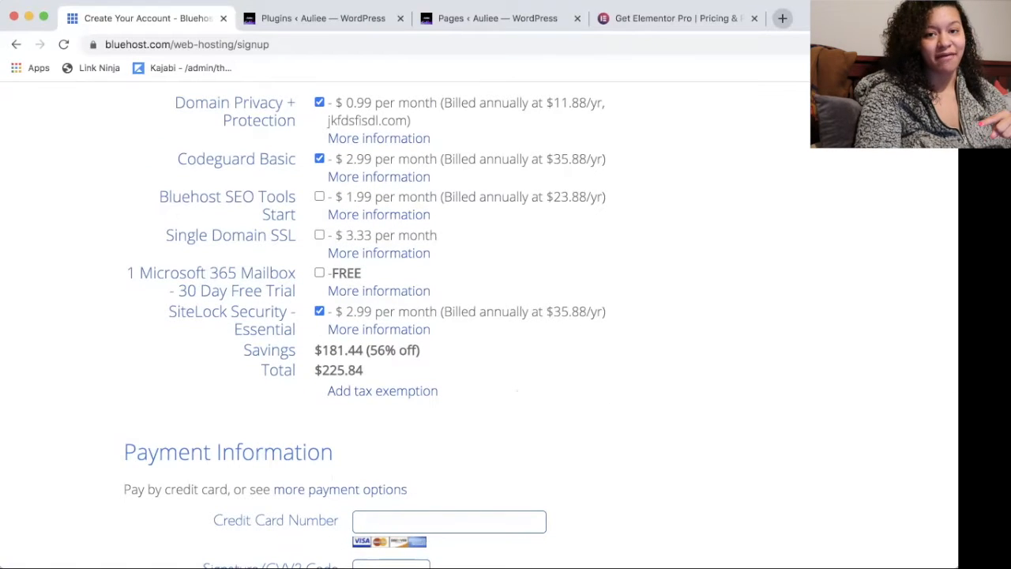
{"action": "scroll", "coordinate": [505, 316], "scroll_direction": "down", "scroll_amount": 13}
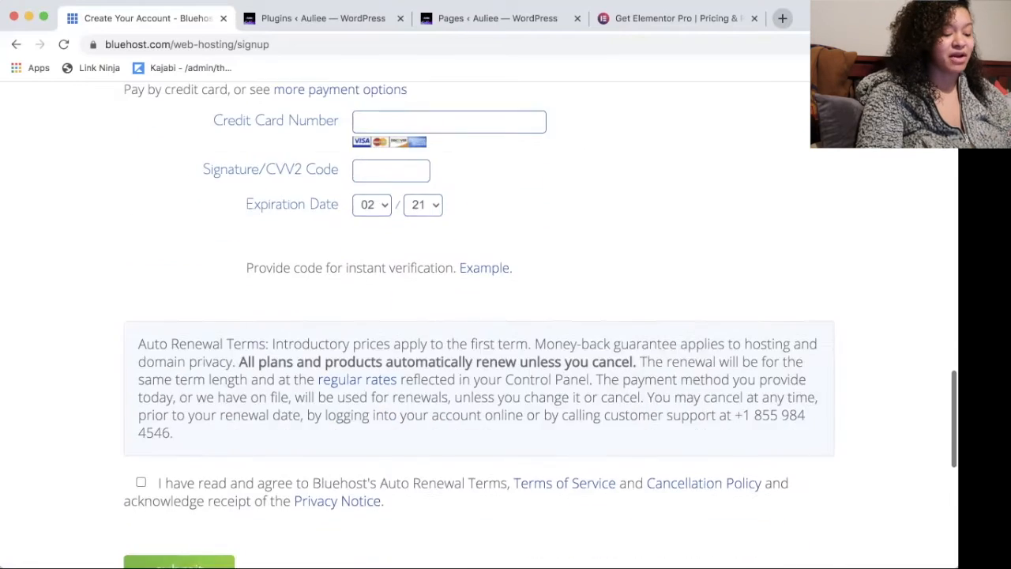
{"action": "scroll", "coordinate": [506, 316], "scroll_direction": "up", "scroll_amount": 12}
{"action": "scroll", "coordinate": [505, 316], "scroll_direction": "up", "scroll_amount": 8}
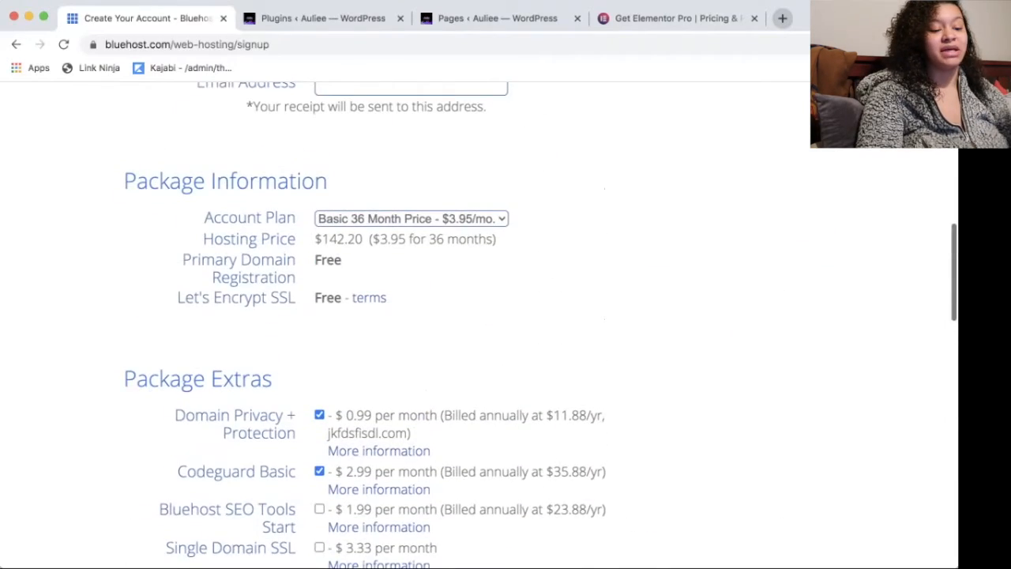
{"action": "scroll", "coordinate": [506, 316], "scroll_direction": "up", "scroll_amount": 1}
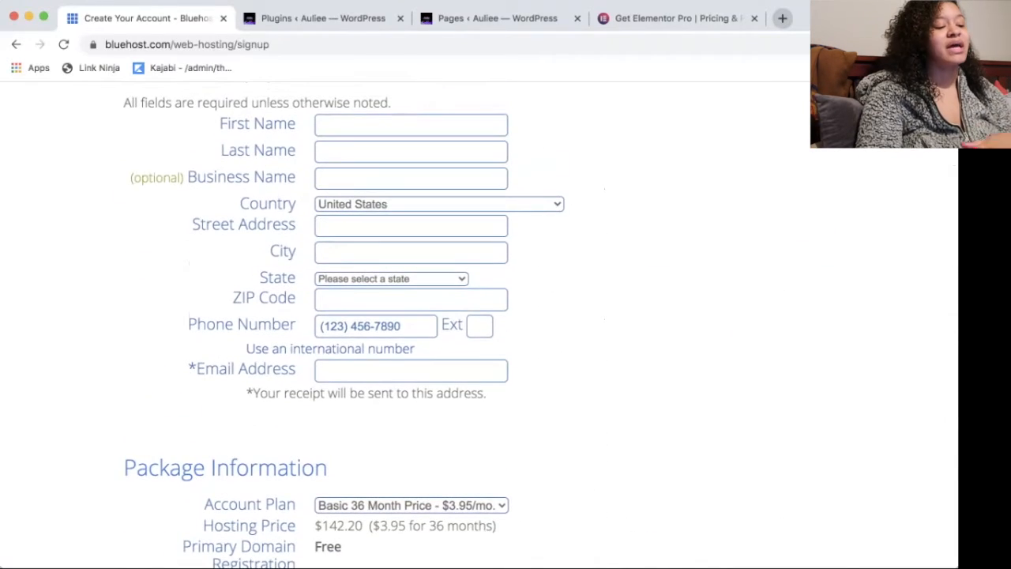
{"action": "scroll", "coordinate": [506, 316], "scroll_direction": "up", "scroll_amount": 6}
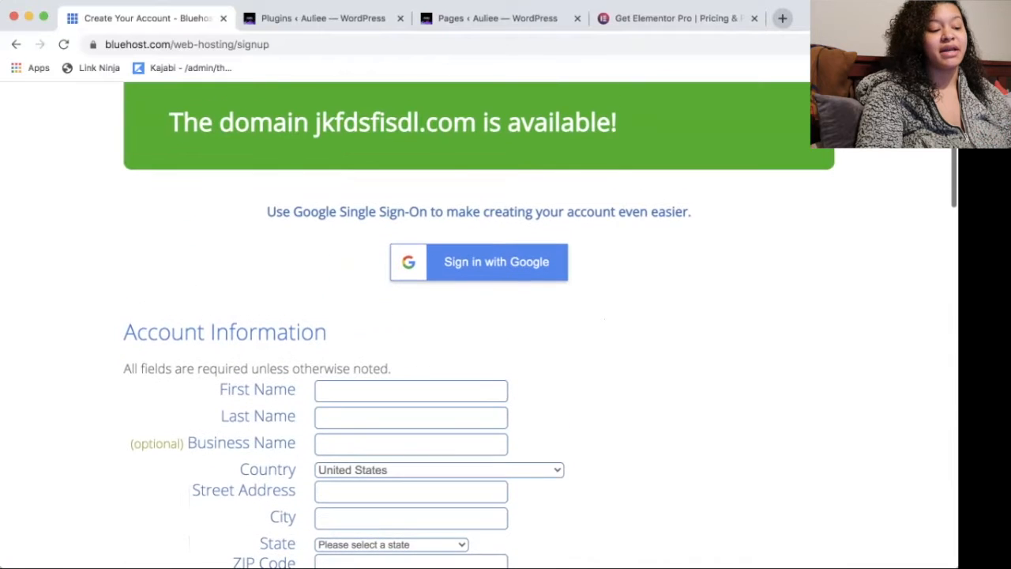
{"action": "scroll", "coordinate": [506, 316], "scroll_direction": "up", "scroll_amount": 1}
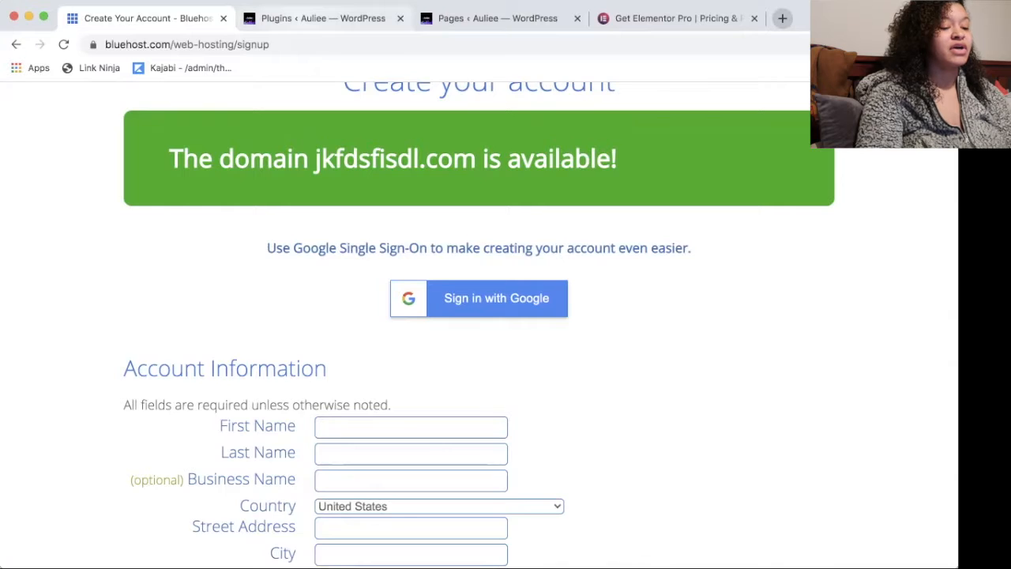
Step: Switch to the WordPress Plugins page of the Auliee site and look over the page where new plugins can be added
{"action": "left_click", "coordinate": [320, 19]}
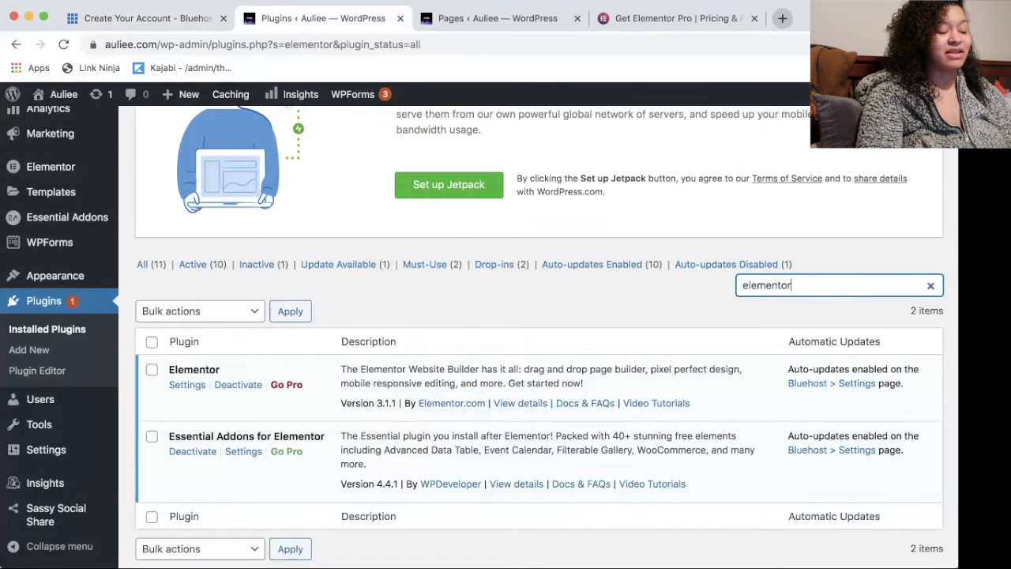
{"action": "scroll", "coordinate": [540, 336], "scroll_direction": "up", "scroll_amount": 15}
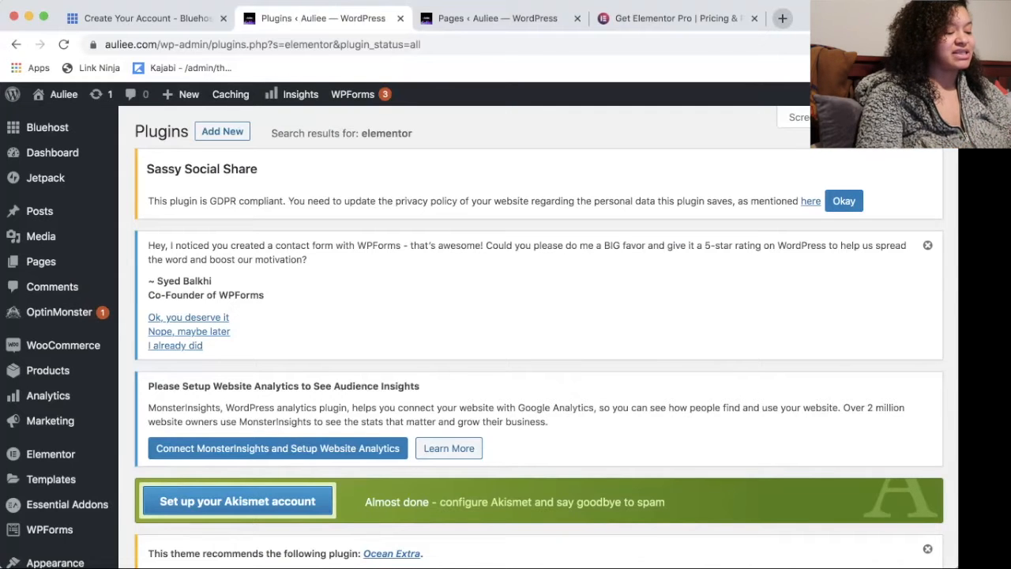
{"action": "scroll", "coordinate": [537, 336], "scroll_direction": "down", "scroll_amount": 3}
{"action": "scroll", "coordinate": [537, 336], "scroll_direction": "up", "scroll_amount": 3}
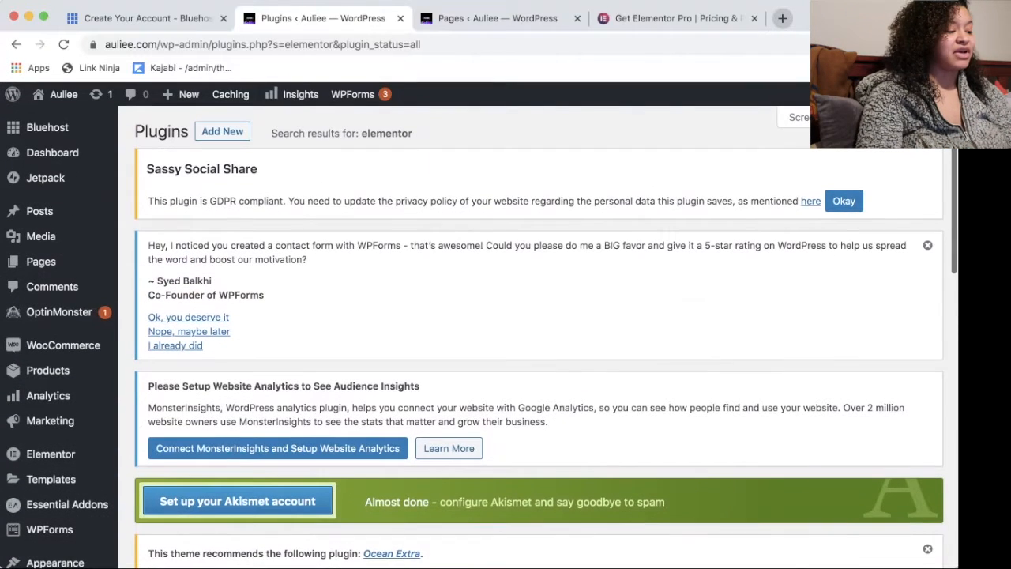
{"action": "scroll", "coordinate": [56, 426], "scroll_direction": "down", "scroll_amount": 3}
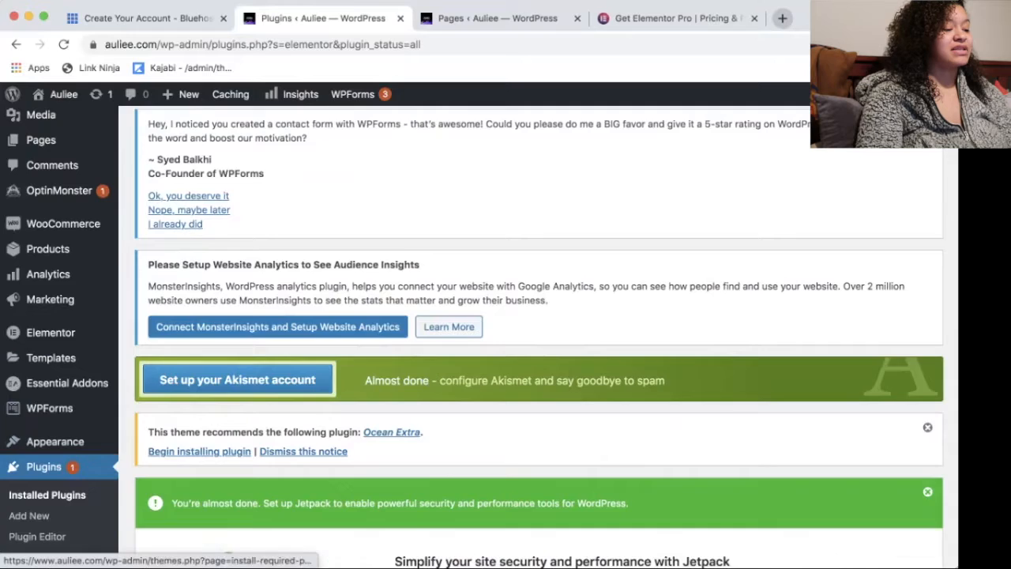
{"action": "scroll", "coordinate": [199, 451], "scroll_direction": "up", "scroll_amount": 3}
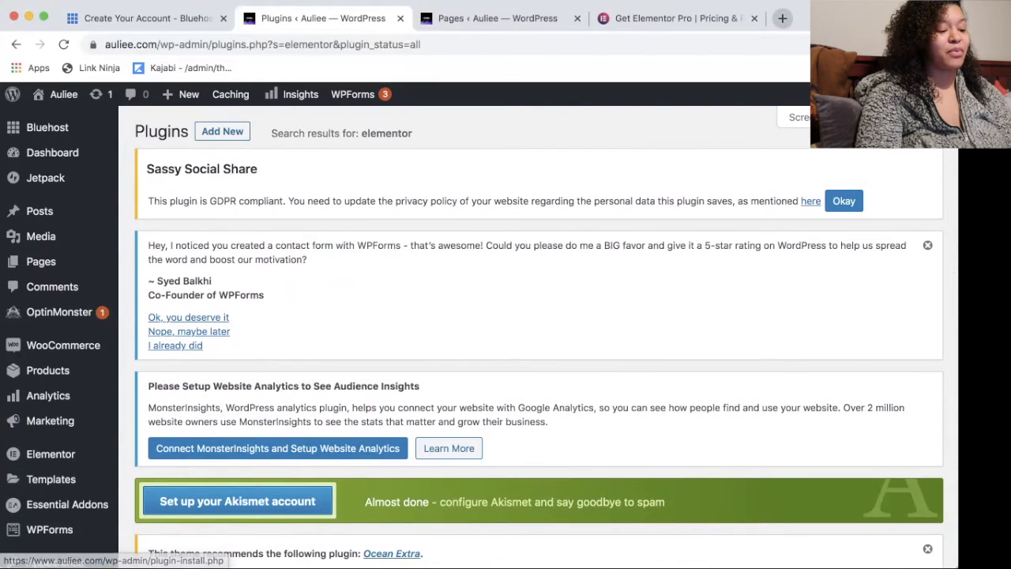
Step: Review the Elementor and Essential Addons for Elementor entries in the installed plugins filtered by "elementor"
{"action": "scroll", "coordinate": [538, 340], "scroll_direction": "down", "scroll_amount": 7}
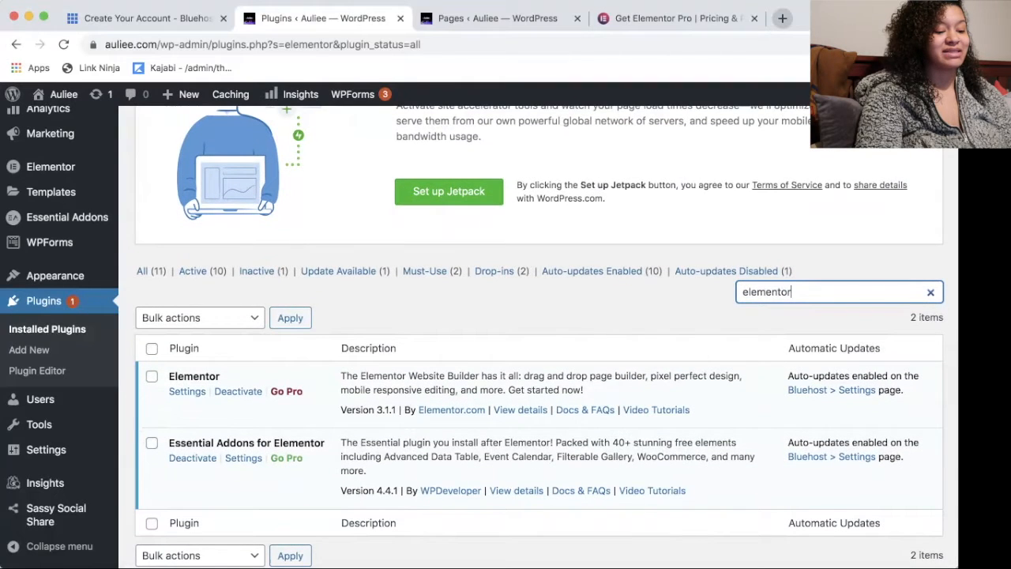
{"action": "key", "text": "super+a"}
{"action": "left_click", "coordinate": [793, 292]}
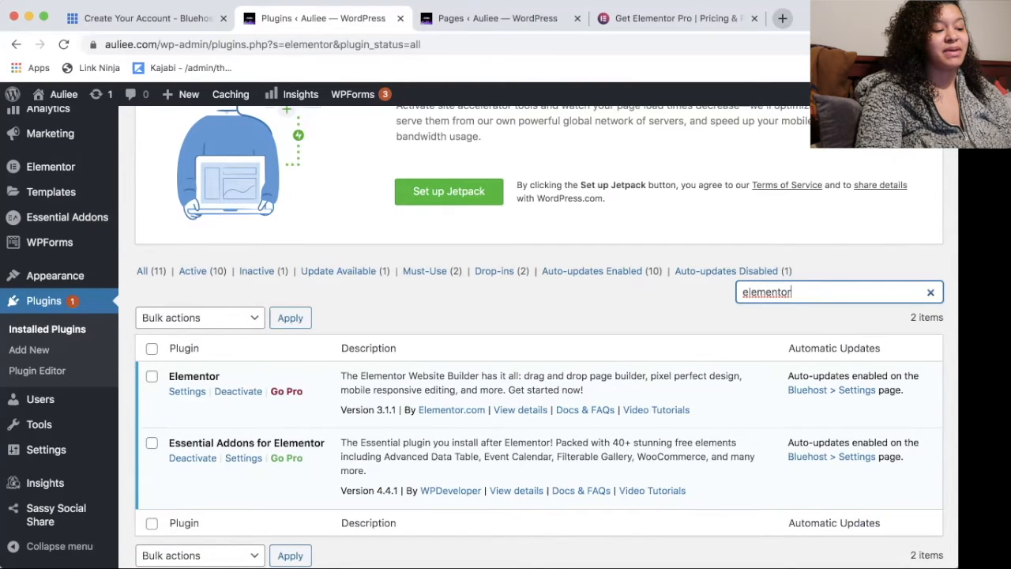
{"action": "scroll", "coordinate": [474, 331], "scroll_direction": "down", "scroll_amount": 2}
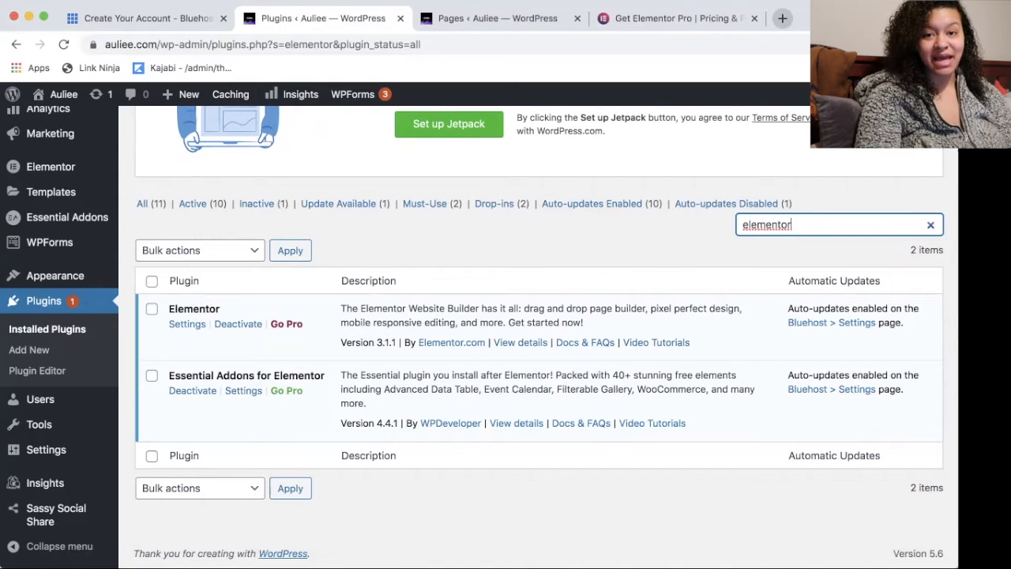
Step: Switch to the Elementor pricing page and compare the prices, site limits and features of the Free, Personal, Plus and Expert plans
{"action": "left_click", "coordinate": [678, 19]}
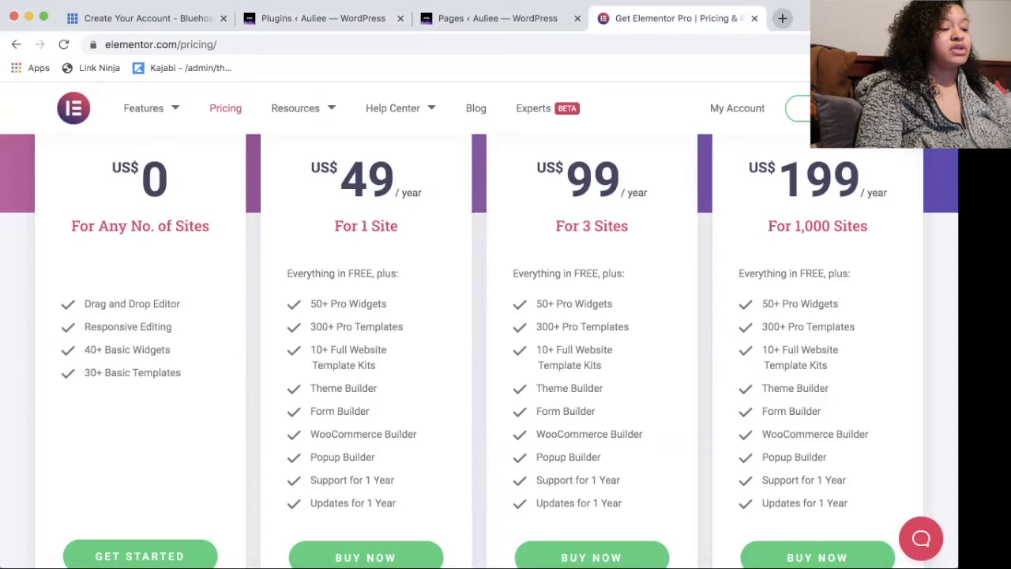
{"action": "scroll", "coordinate": [480, 327], "scroll_direction": "up", "scroll_amount": 5}
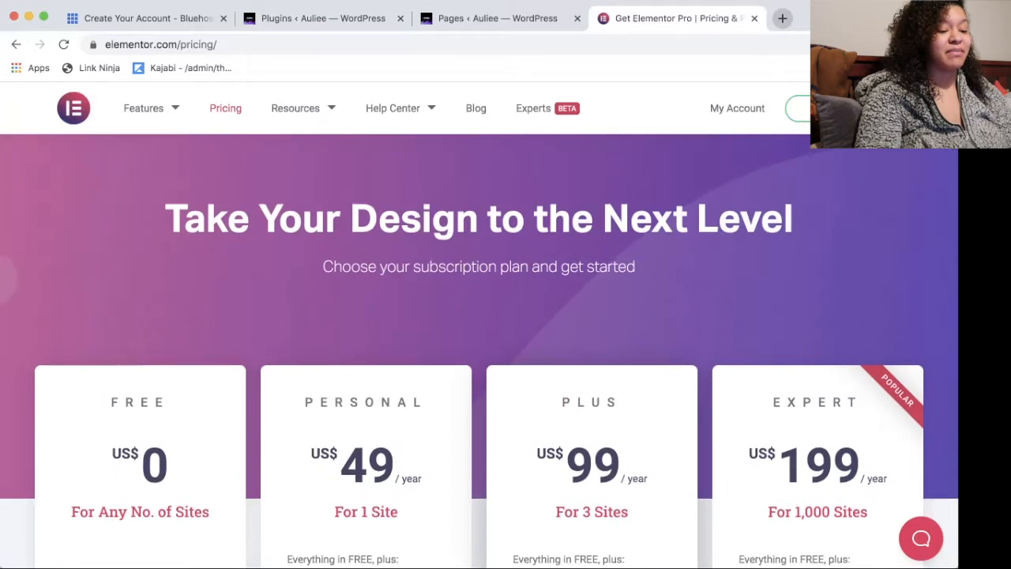
{"action": "scroll", "coordinate": [480, 351], "scroll_direction": "down", "scroll_amount": 3}
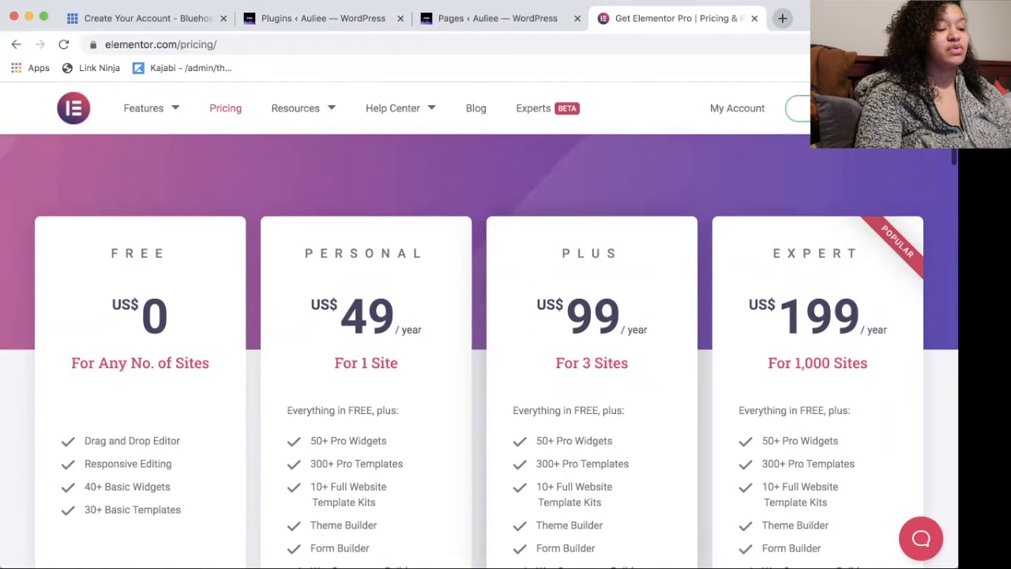
{"action": "scroll", "coordinate": [480, 351], "scroll_direction": "up", "scroll_amount": 1}
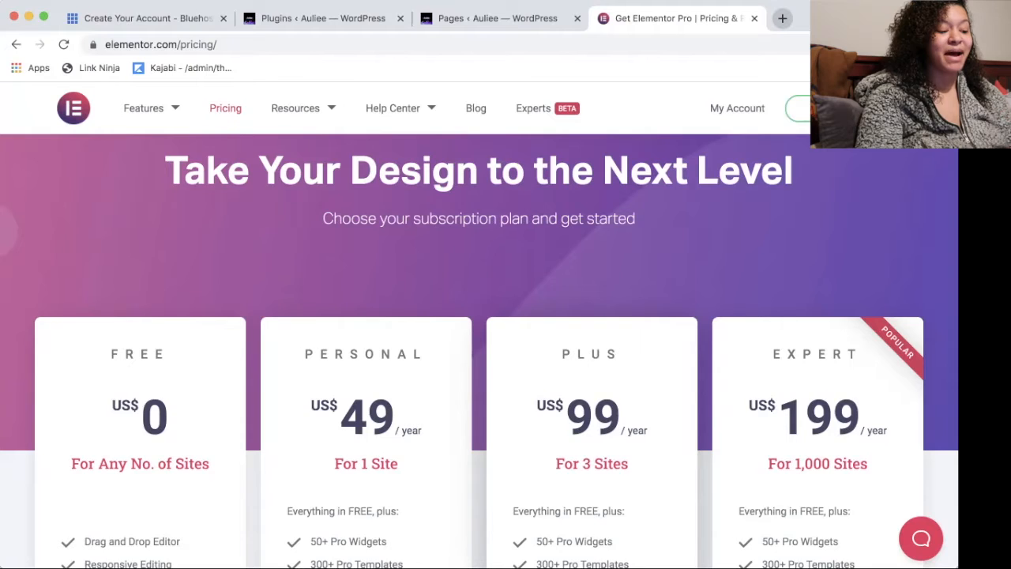
{"action": "scroll", "coordinate": [480, 351], "scroll_direction": "down", "scroll_amount": 5}
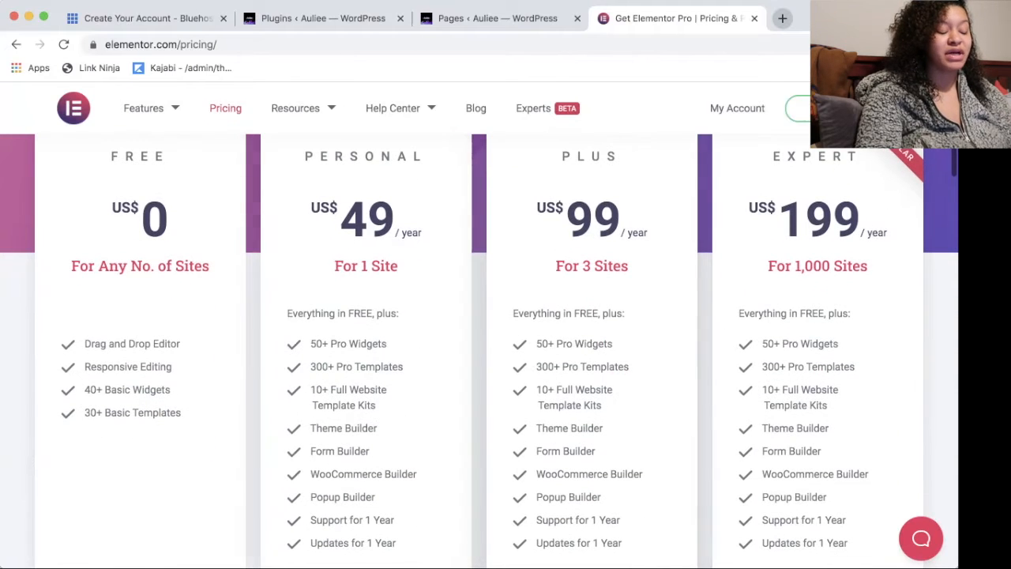
{"action": "scroll", "coordinate": [480, 344], "scroll_direction": "up", "scroll_amount": 2}
{"action": "scroll", "coordinate": [480, 344], "scroll_direction": "down", "scroll_amount": 2}
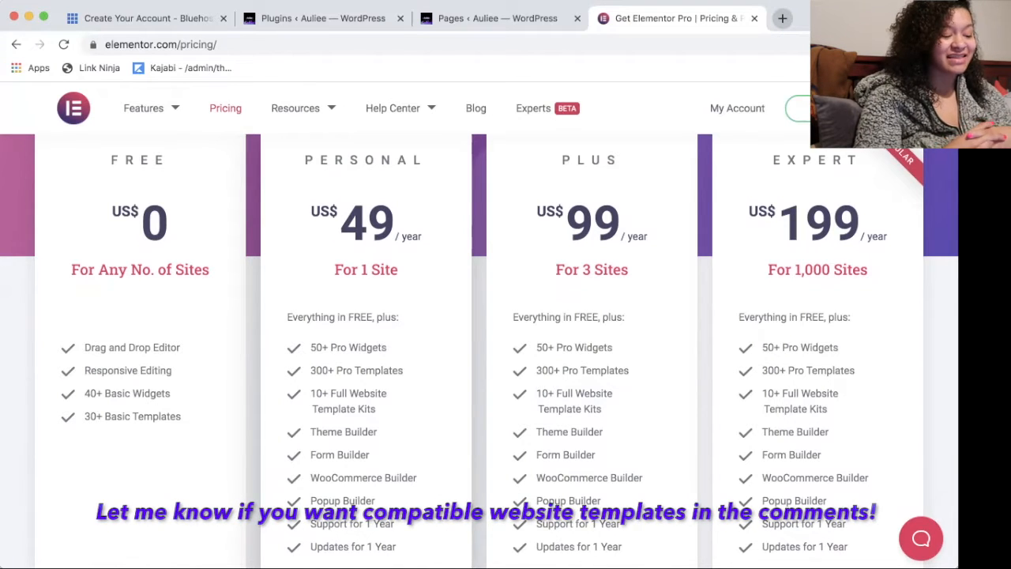
{"action": "scroll", "coordinate": [479, 351], "scroll_direction": "up", "scroll_amount": 1}
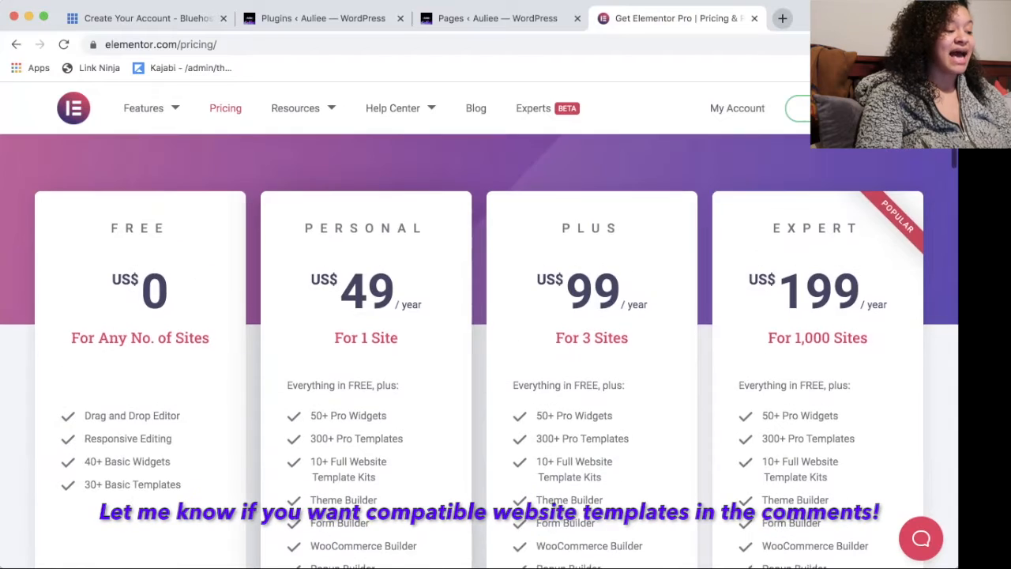
{"action": "scroll", "coordinate": [480, 352], "scroll_direction": "down", "scroll_amount": 5}
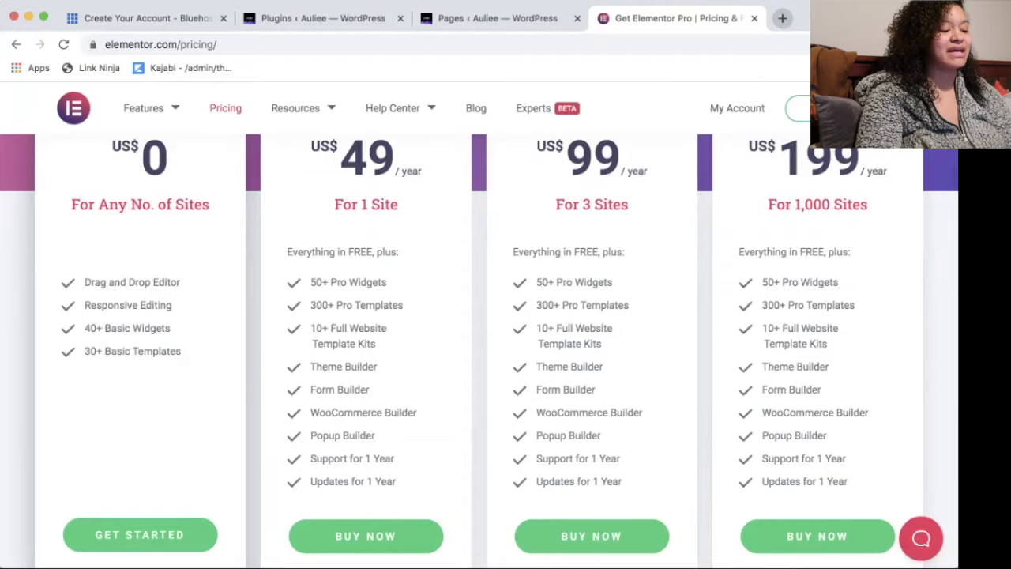
{"action": "scroll", "coordinate": [479, 351], "scroll_direction": "up", "scroll_amount": 4}
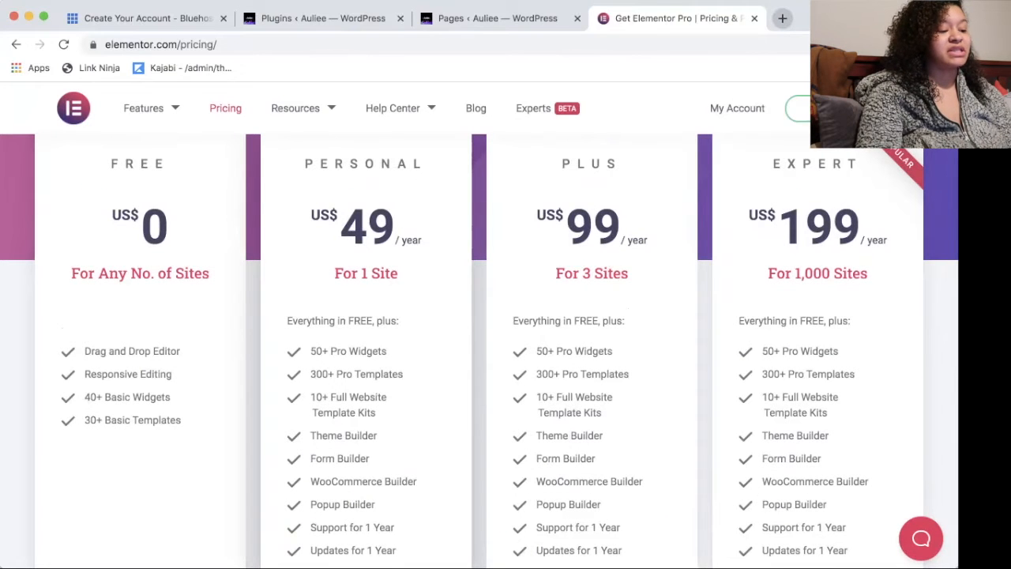
{"action": "scroll", "coordinate": [480, 352], "scroll_direction": "down", "scroll_amount": 2}
{"action": "scroll", "coordinate": [480, 352], "scroll_direction": "up", "scroll_amount": 3}
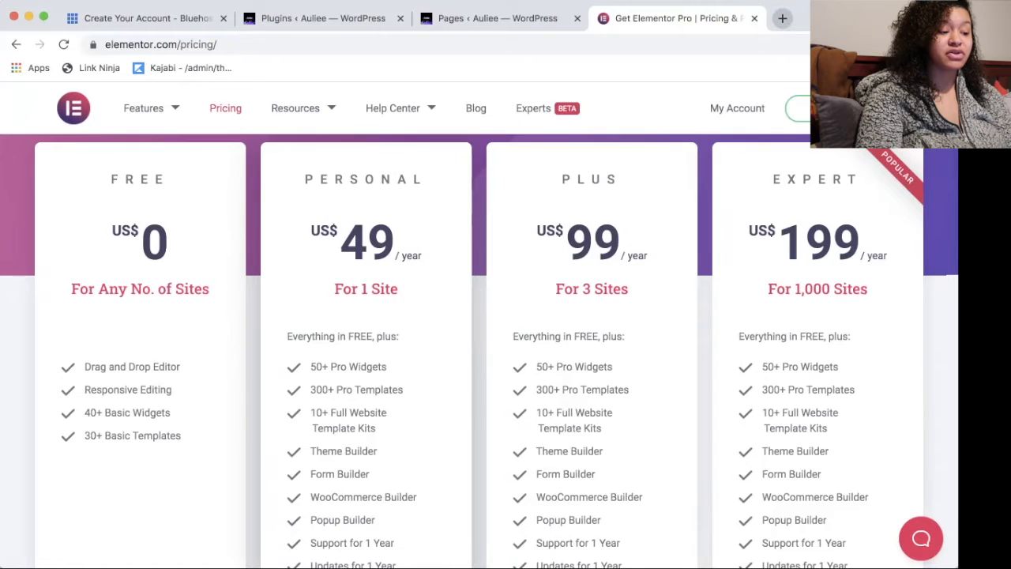
{"action": "scroll", "coordinate": [480, 352], "scroll_direction": "down", "scroll_amount": 2}
{"action": "scroll", "coordinate": [479, 351], "scroll_direction": "down", "scroll_amount": 2}
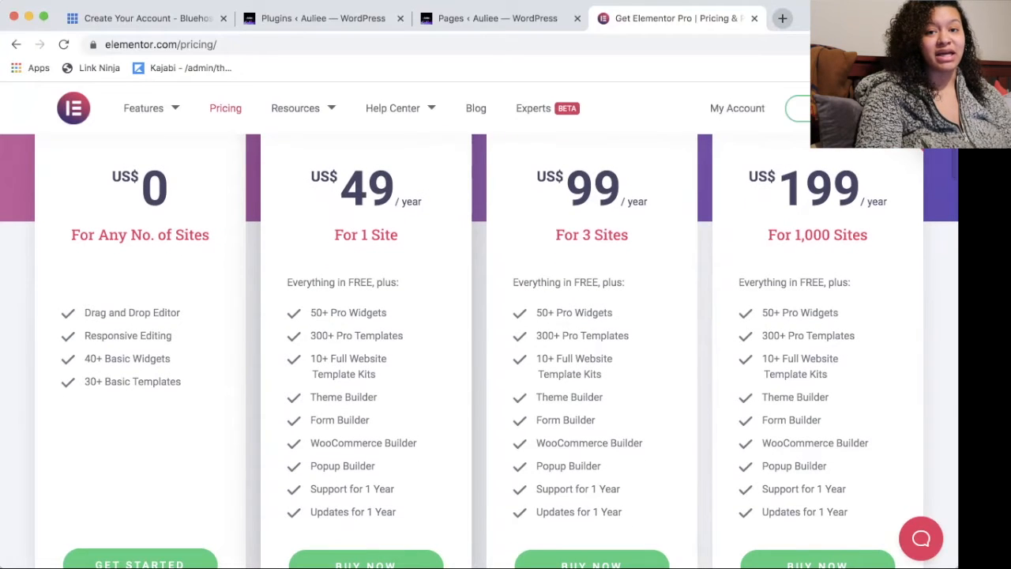
{"action": "scroll", "coordinate": [480, 352], "scroll_direction": "up", "scroll_amount": 3}
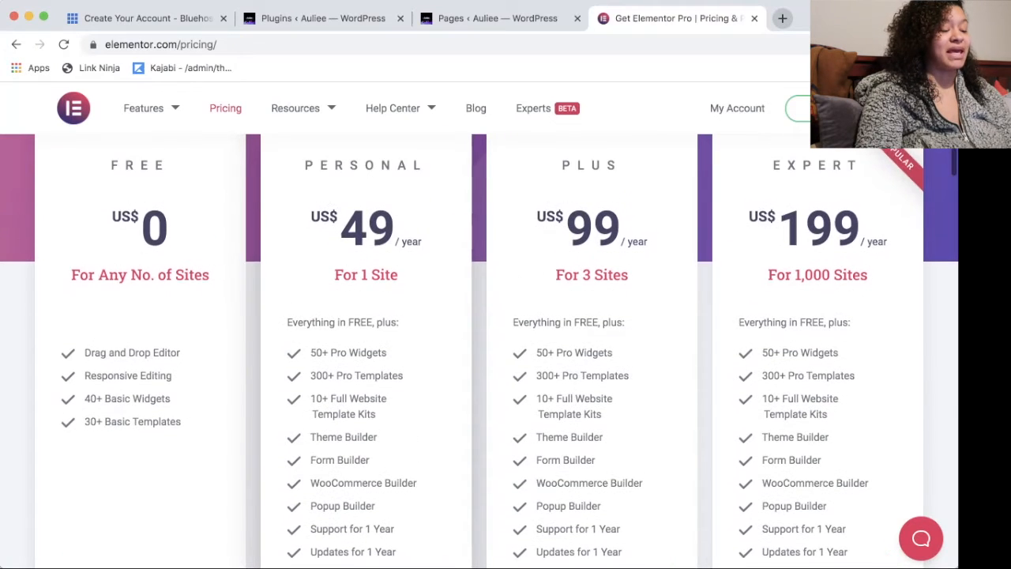
{"action": "scroll", "coordinate": [480, 352], "scroll_direction": "down", "scroll_amount": 1}
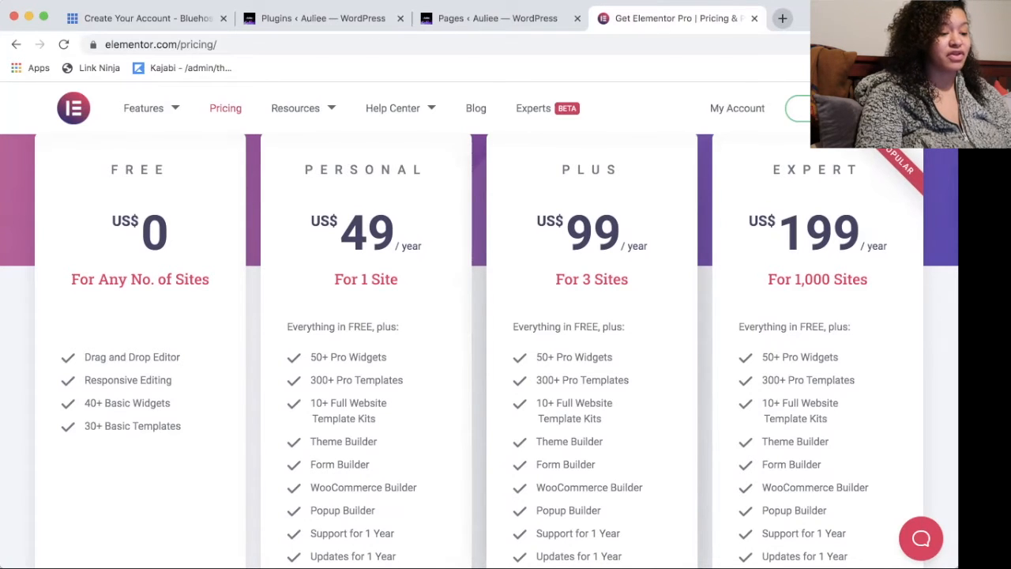
{"action": "scroll", "coordinate": [480, 354], "scroll_direction": "down", "scroll_amount": 1}
{"action": "scroll", "coordinate": [479, 352], "scroll_direction": "down", "scroll_amount": 1}
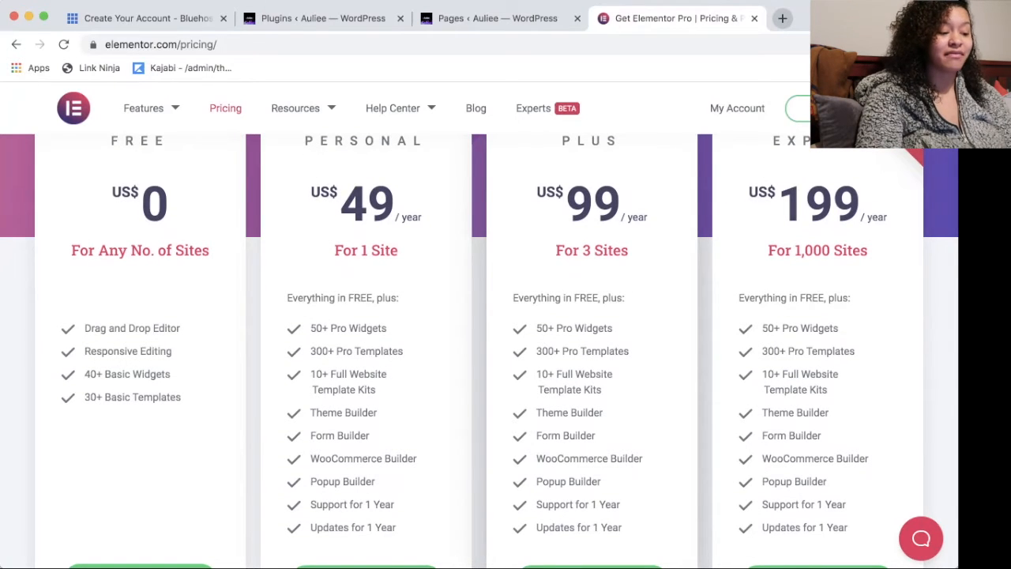
{"action": "scroll", "coordinate": [480, 352], "scroll_direction": "up", "scroll_amount": 2}
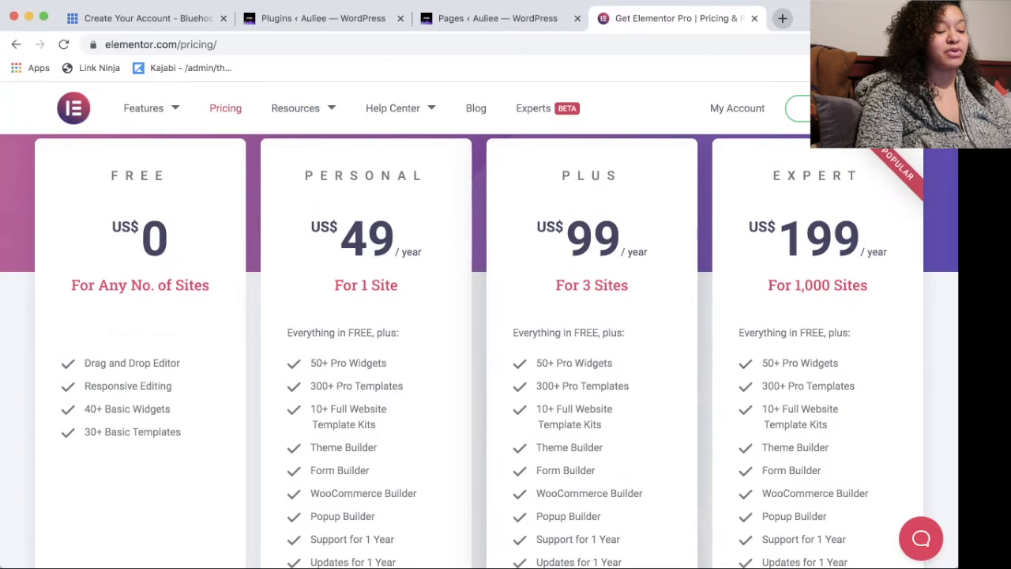
{"action": "scroll", "coordinate": [479, 352], "scroll_direction": "down", "scroll_amount": 3}
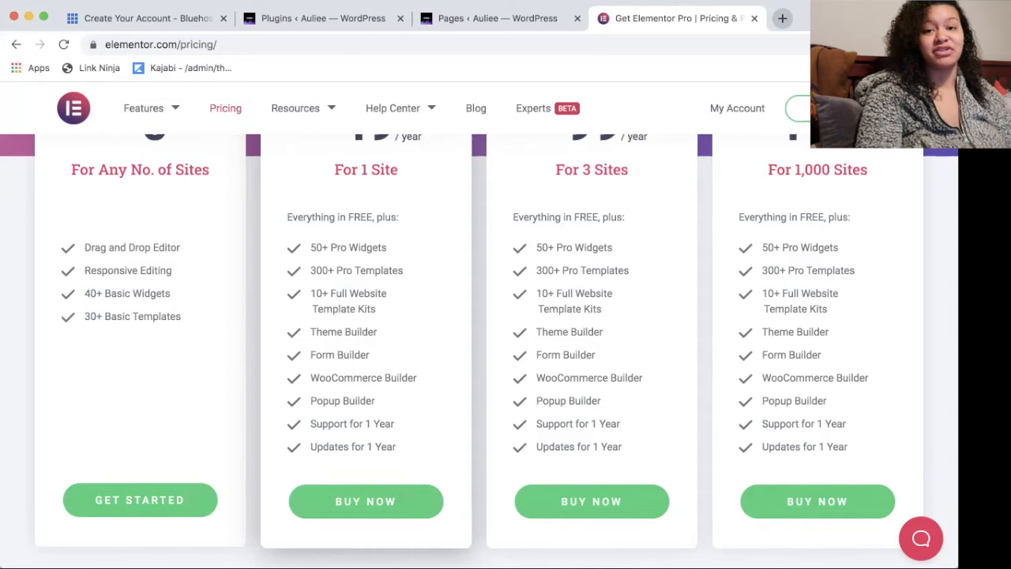
{"action": "scroll", "coordinate": [506, 351], "scroll_direction": "up", "scroll_amount": 2}
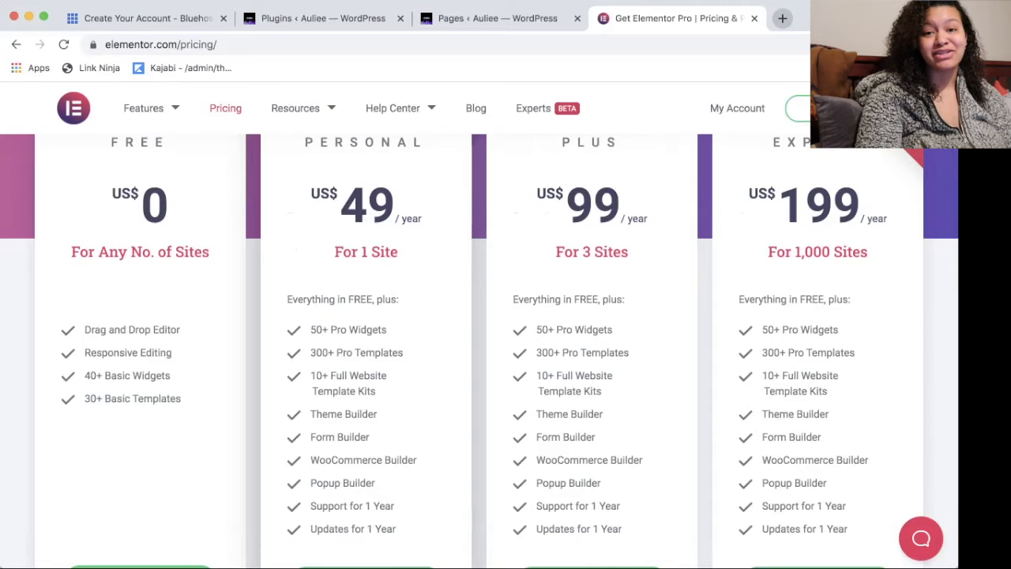
{"action": "scroll", "coordinate": [506, 348], "scroll_direction": "up", "scroll_amount": 2}
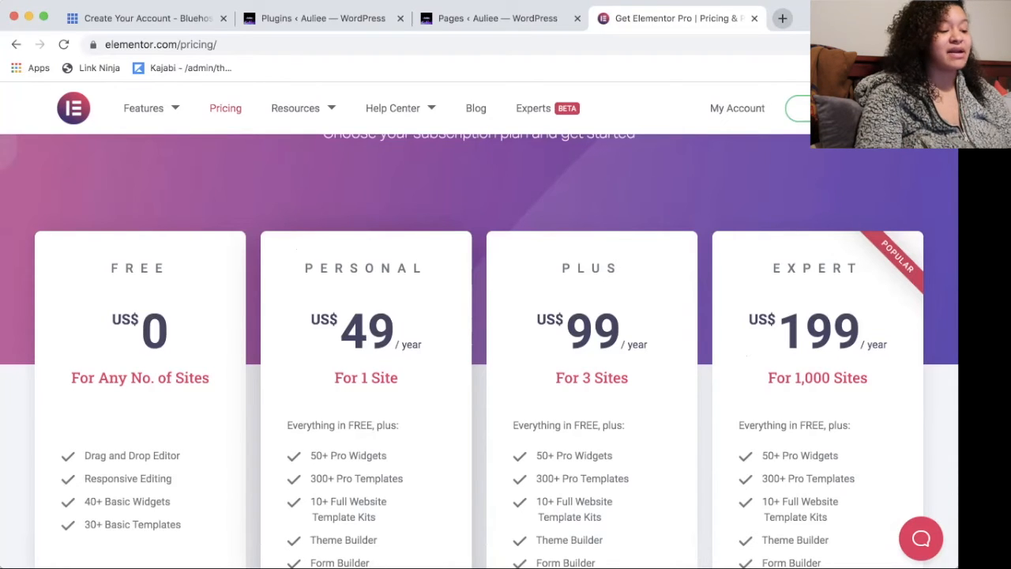
{"action": "scroll", "coordinate": [480, 351], "scroll_direction": "down", "scroll_amount": 3}
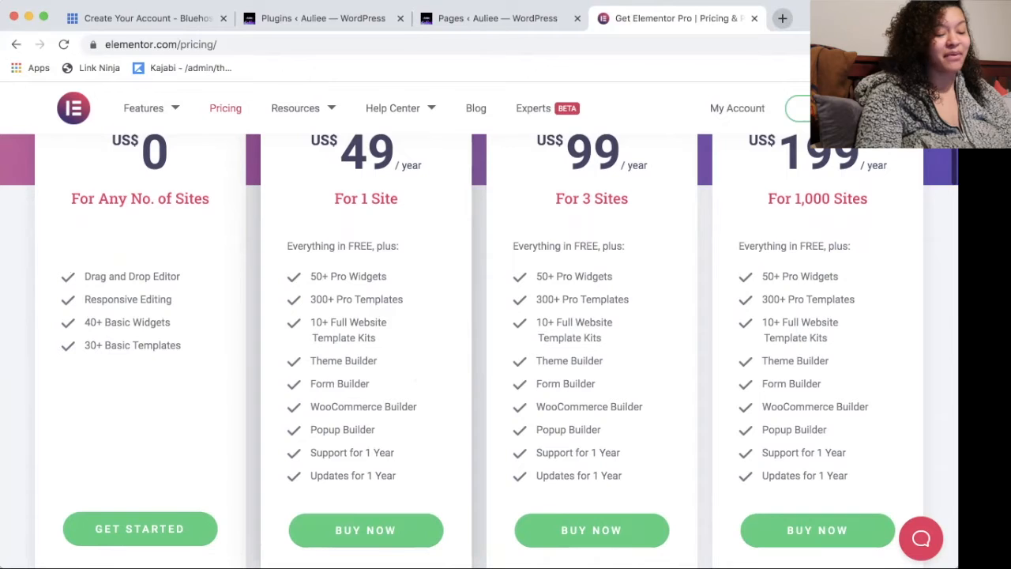
{"action": "scroll", "coordinate": [480, 352], "scroll_direction": "up", "scroll_amount": 1}
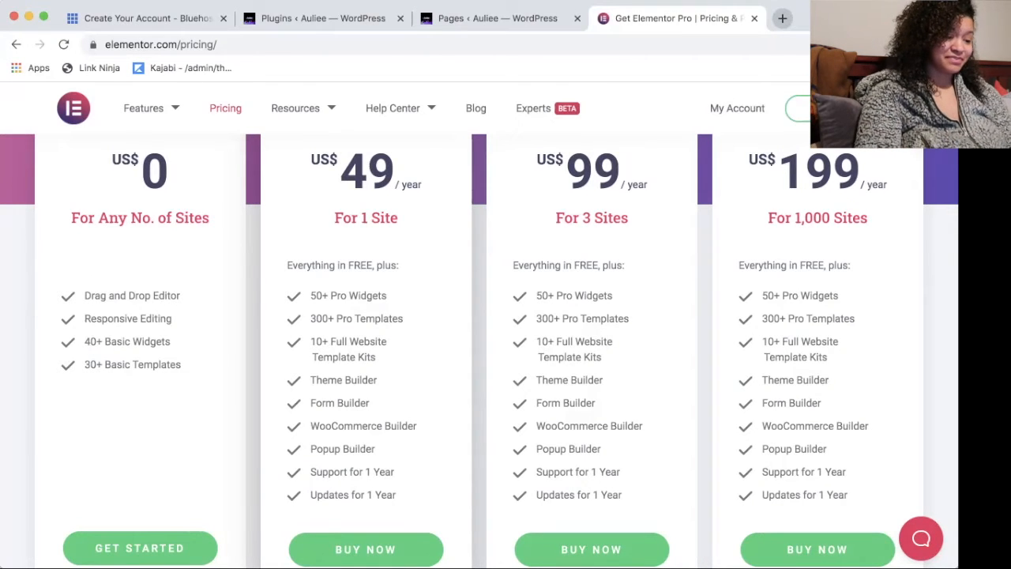
{"action": "scroll", "coordinate": [479, 351], "scroll_direction": "up", "scroll_amount": 3}
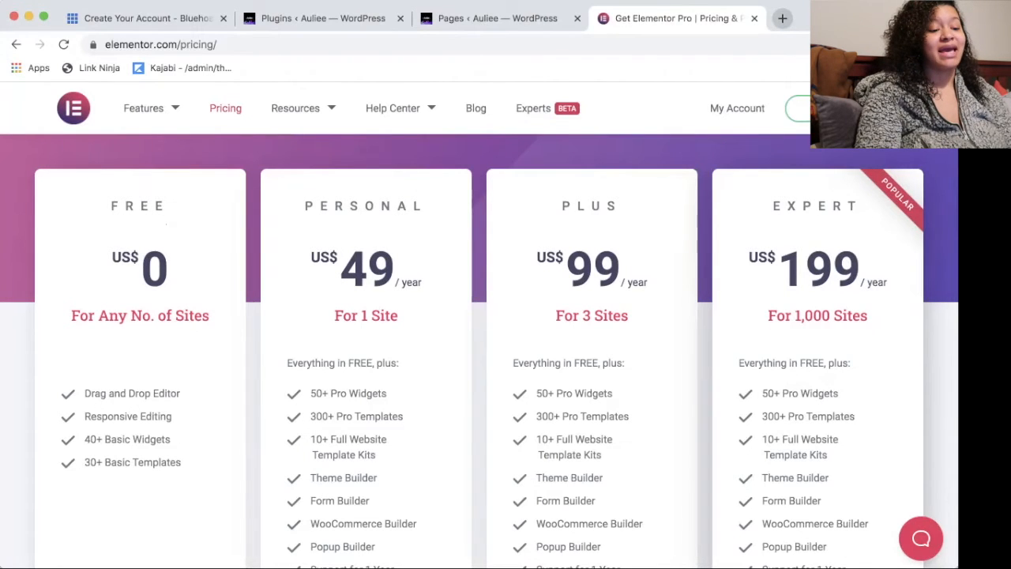
{"action": "scroll", "coordinate": [506, 347], "scroll_direction": "down", "scroll_amount": 2}
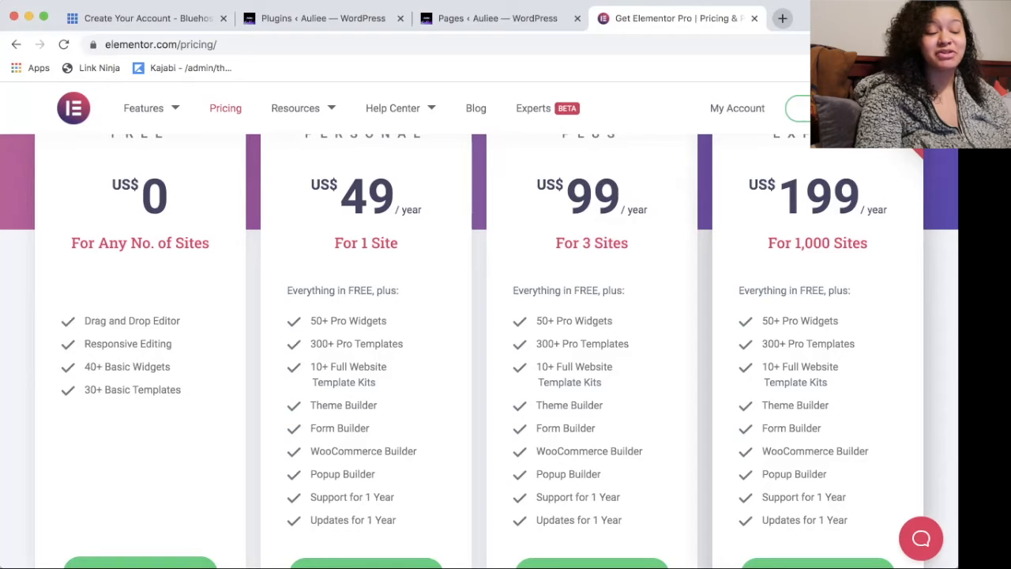
{"action": "scroll", "coordinate": [506, 352], "scroll_direction": "up", "scroll_amount": 2}
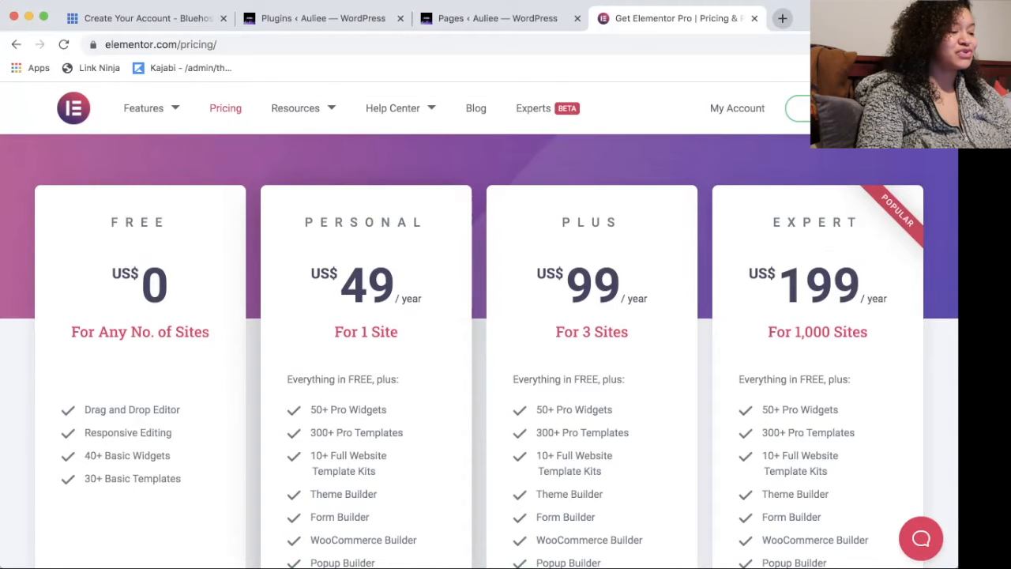
Step: Return to the WordPress admin of the Auliee site and add a new page from the Pages list
{"action": "left_click", "coordinate": [323, 18]}
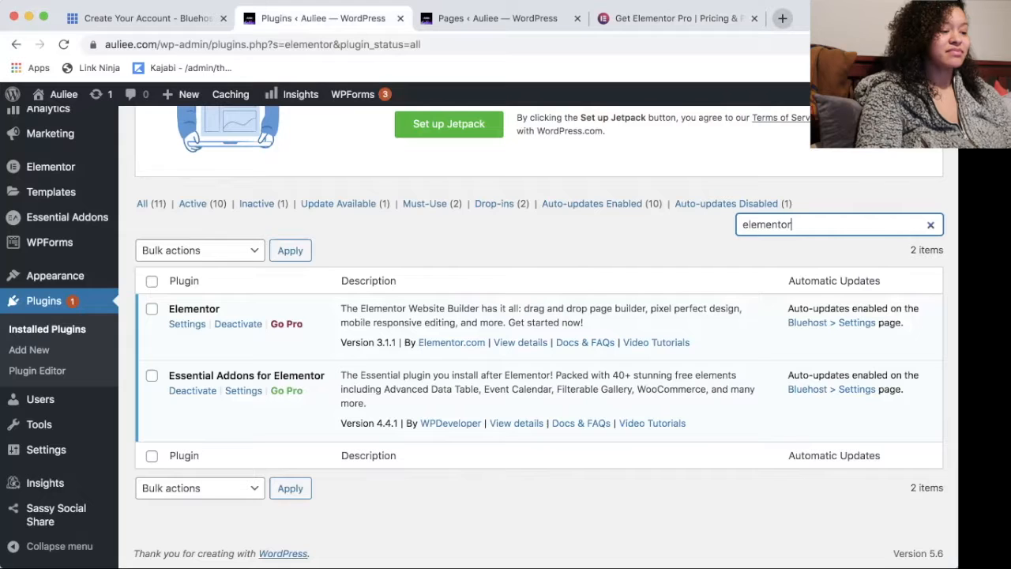
{"action": "scroll", "coordinate": [538, 337], "scroll_direction": "up", "scroll_amount": 10}
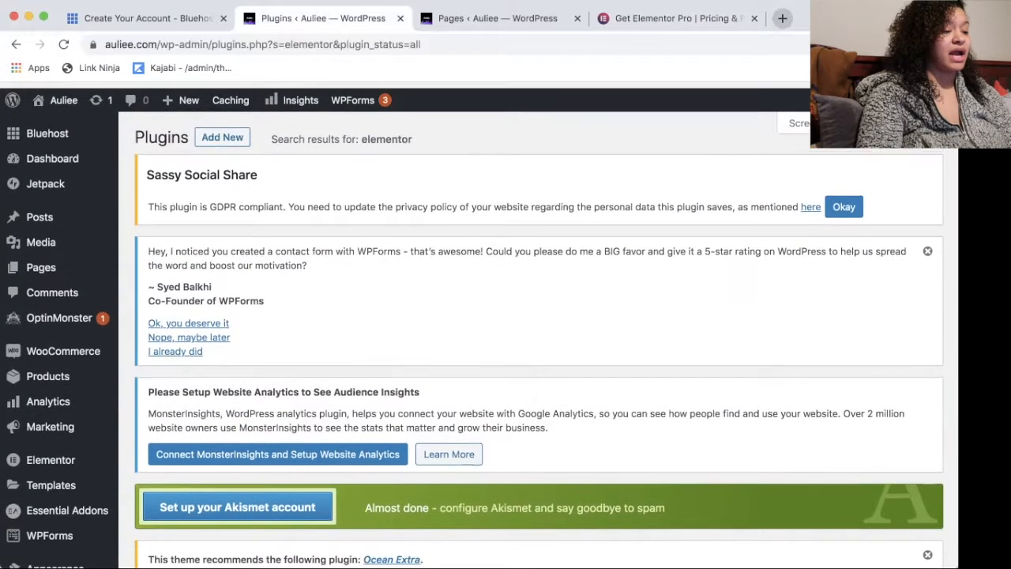
{"action": "left_click", "coordinate": [497, 18]}
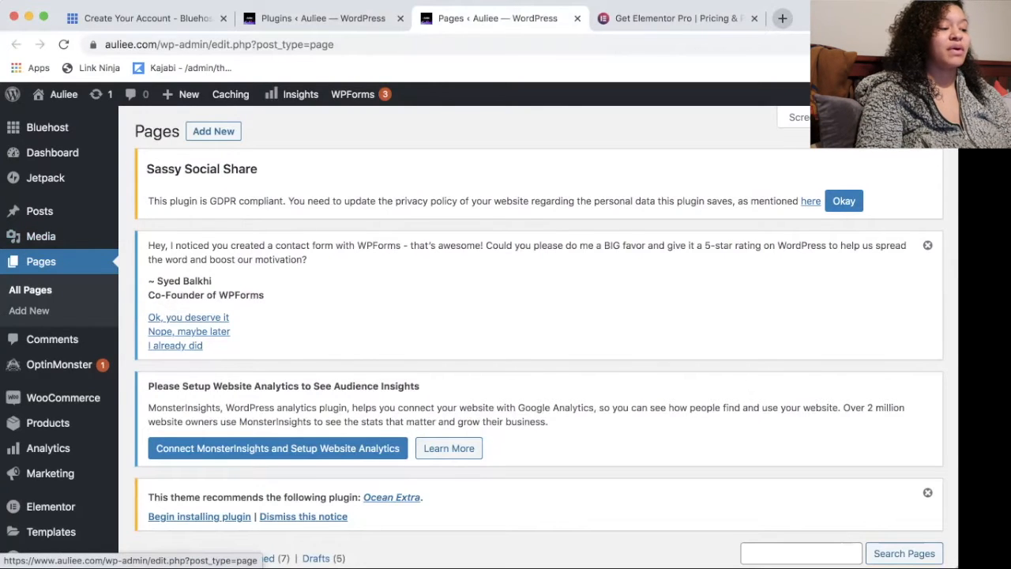
{"action": "left_click", "coordinate": [214, 131]}
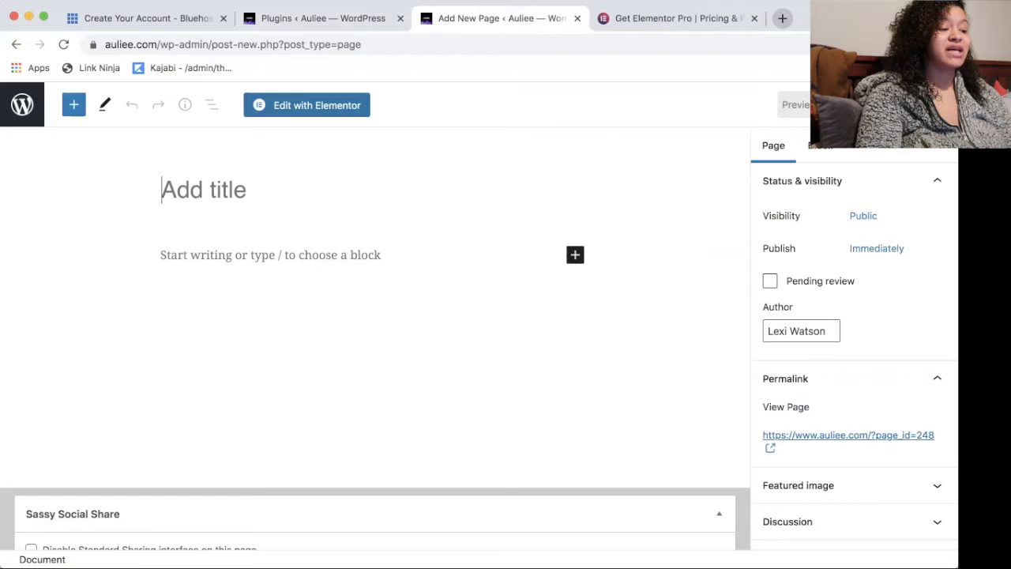
Step: Open the new page in the Elementor editor, close the Navigator, and add a Heading widget to the empty section
{"action": "left_click", "coordinate": [307, 106]}
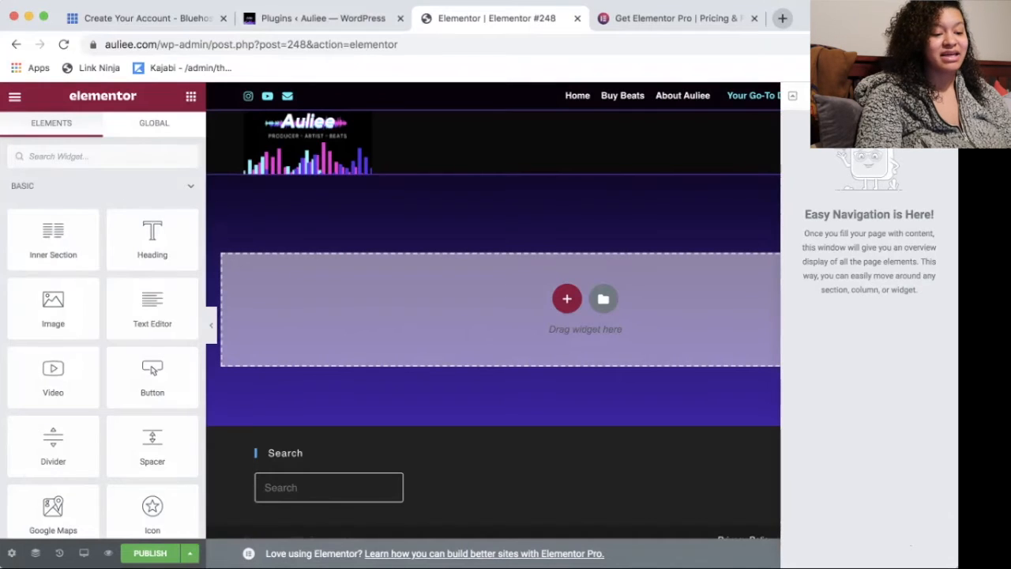
{"action": "left_click", "coordinate": [945, 96]}
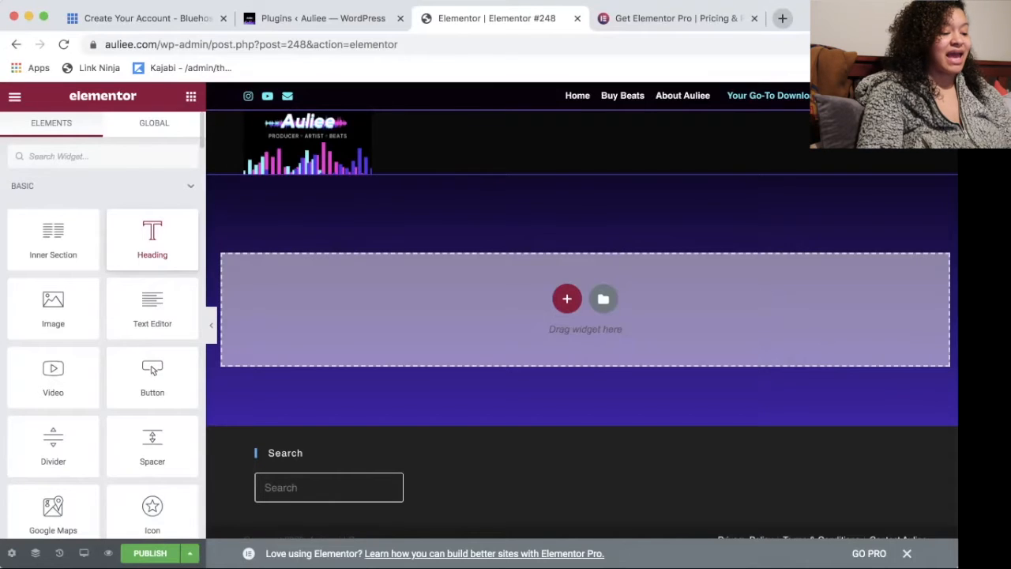
{"action": "left_click_drag", "start_coordinate": [153, 239], "coordinate": [585, 312]}
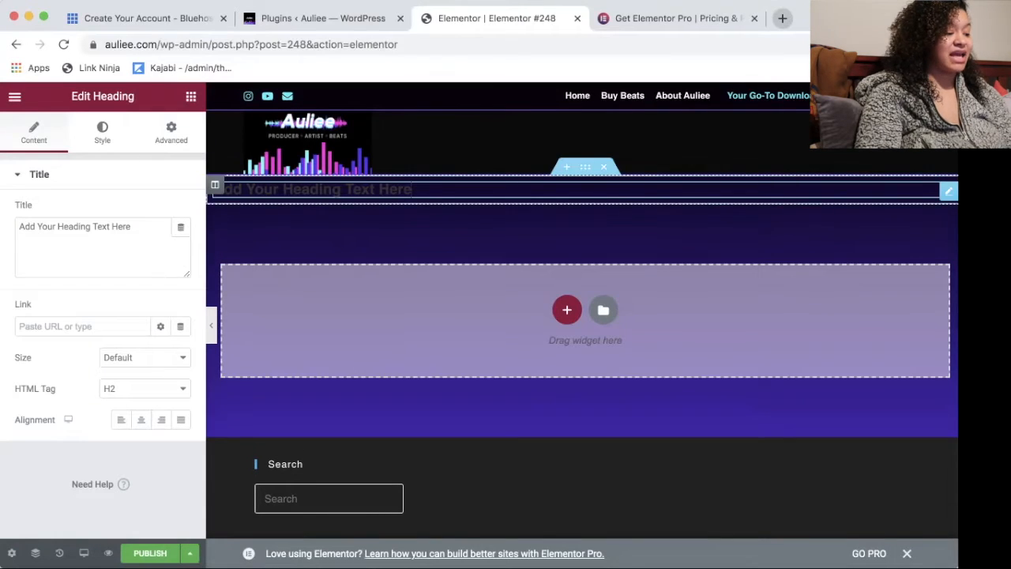
Step: Replace the heading's placeholder title with "Connect With Me!"
{"action": "left_click", "coordinate": [132, 228]}
{"action": "key", "text": "super+a"}
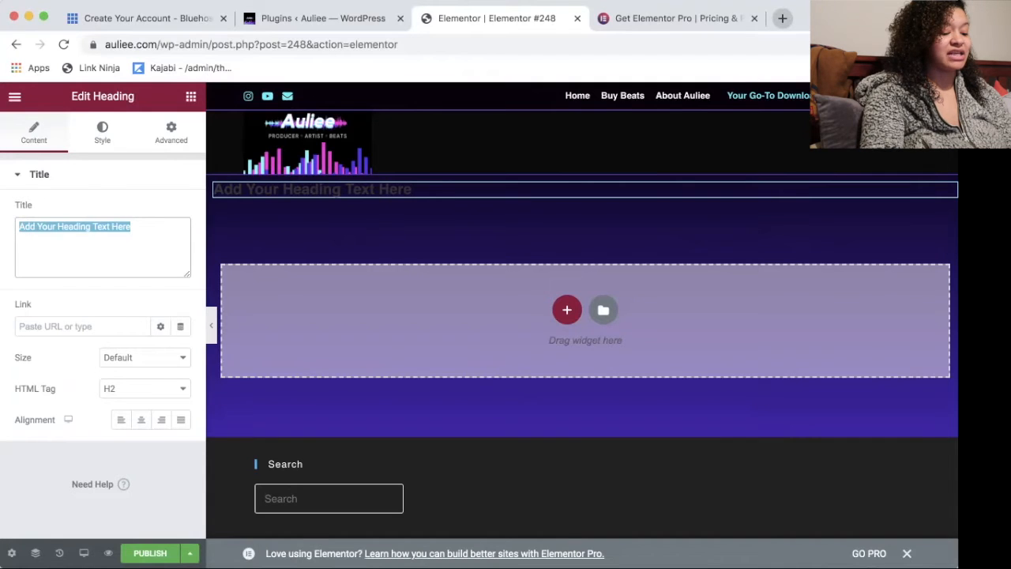
{"action": "key", "text": "BackSpace"}
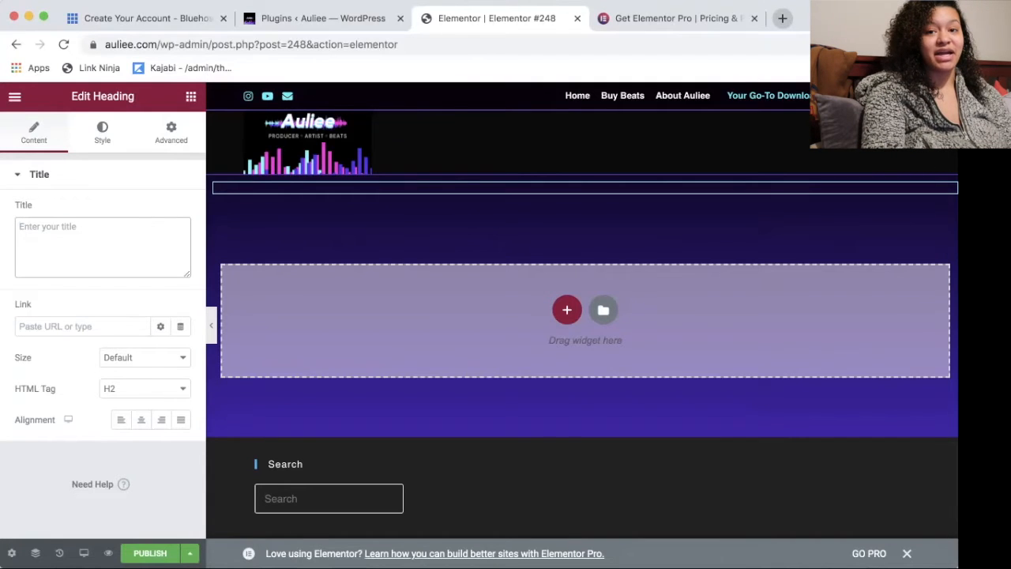
{"action": "type", "text": "Con"}
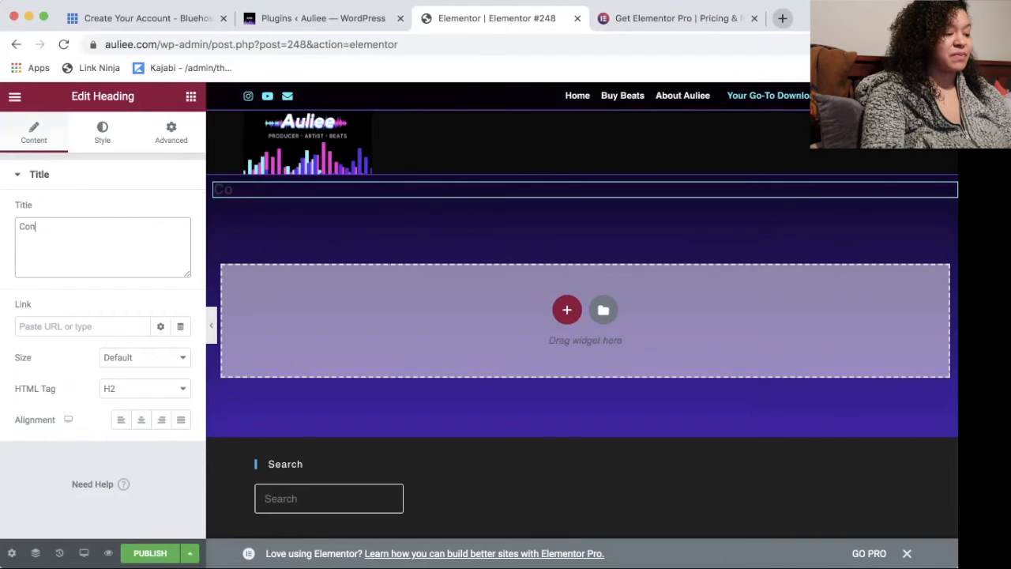
{"action": "type", "text": "nect With ME!"}
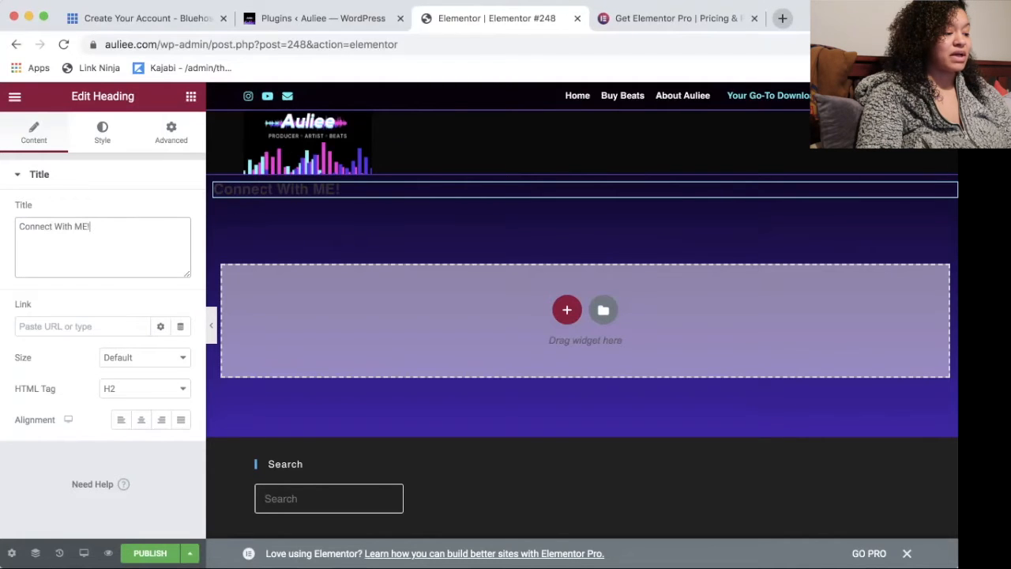
{"action": "key", "text": "BackSpace"}
{"action": "key", "text": "BackSpace"}
{"action": "type", "text": "e!"}
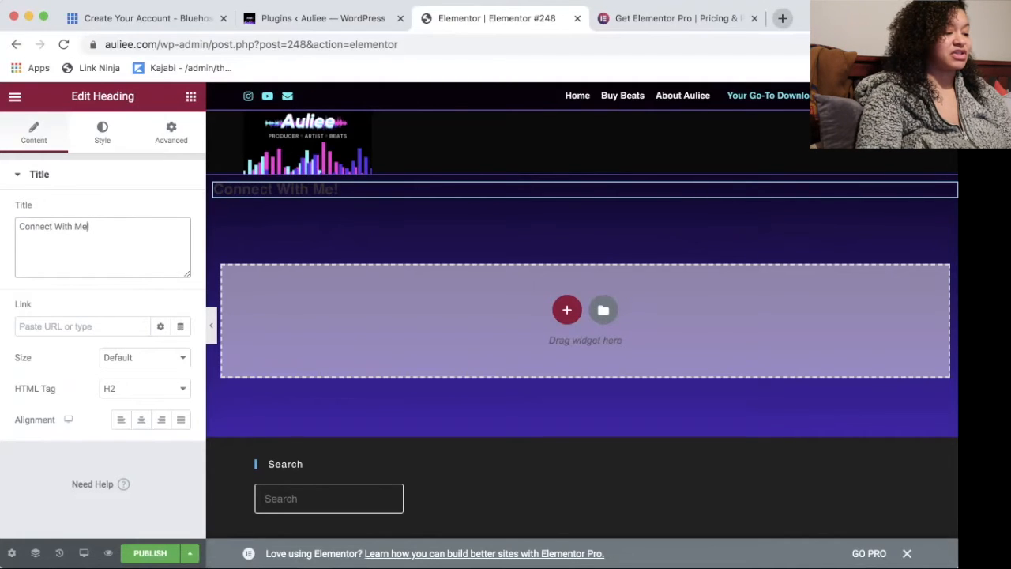
Step: Set the heading's text color to white
{"action": "left_click", "coordinate": [102, 132]}
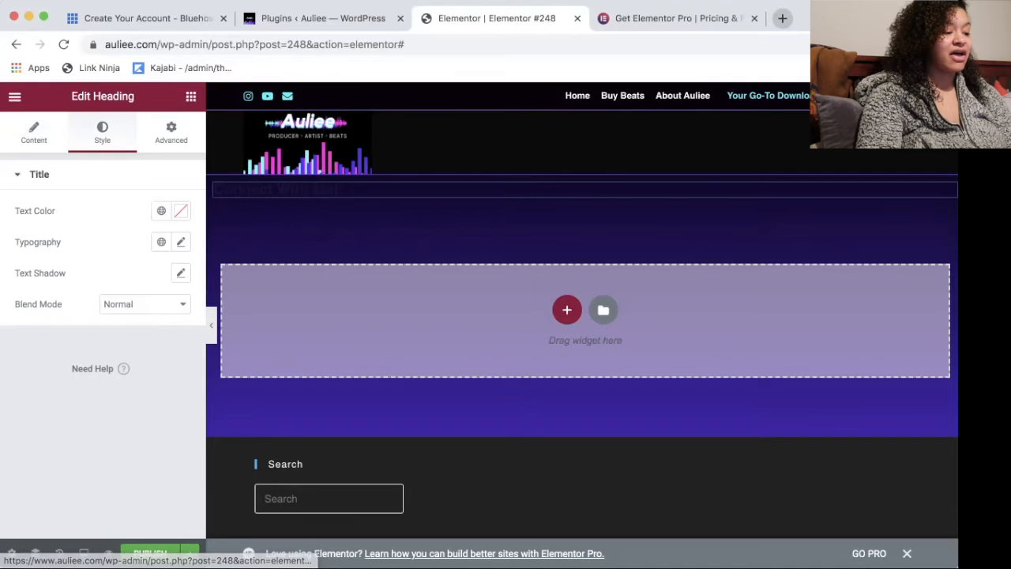
{"action": "left_click", "coordinate": [181, 211]}
{"action": "type", "text": "#FFFFFF"}
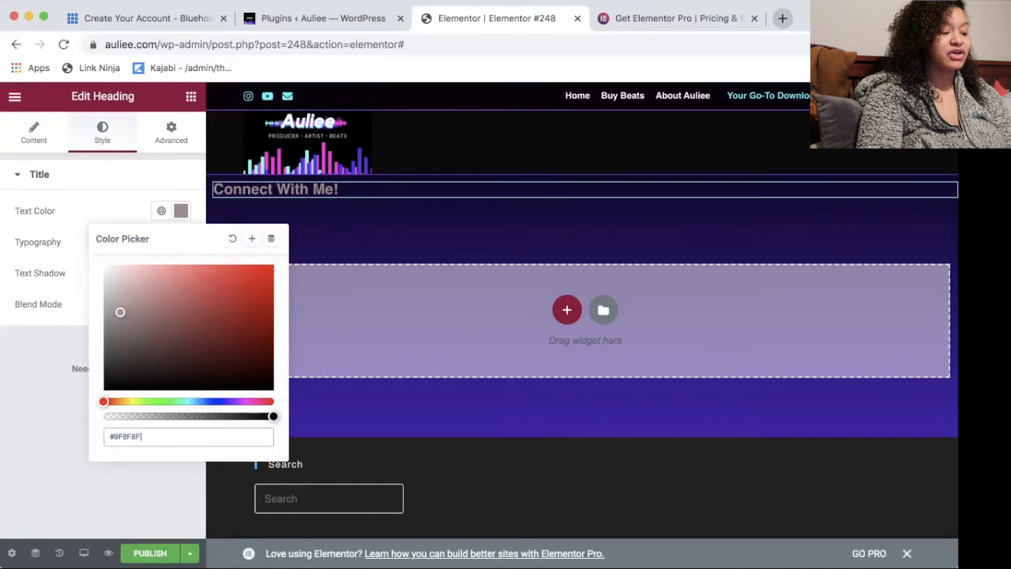
{"action": "left_click", "coordinate": [181, 211]}
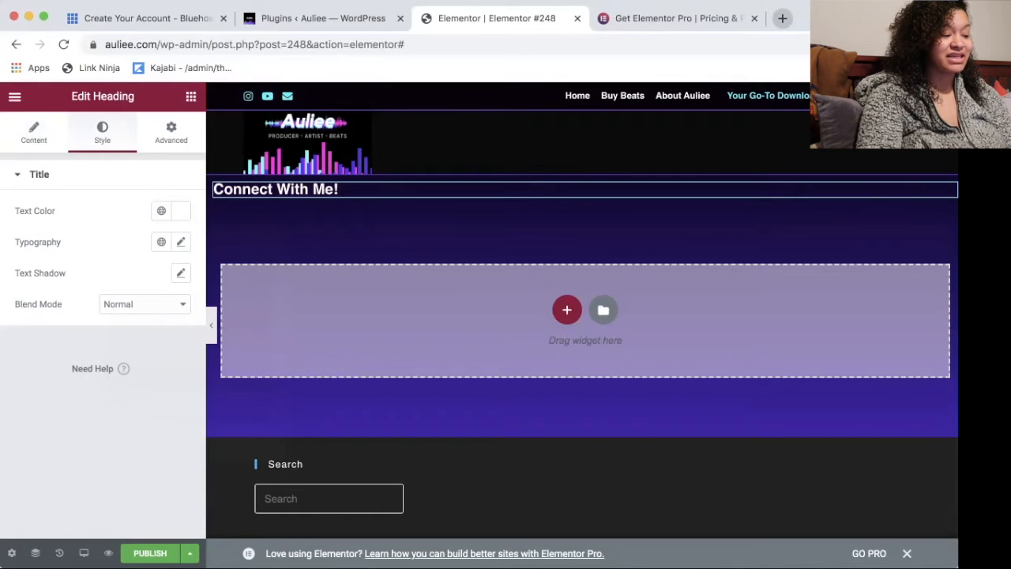
Step: Set the heading's typography to the Anton font family at a size of 34 px
{"action": "left_click", "coordinate": [181, 242]}
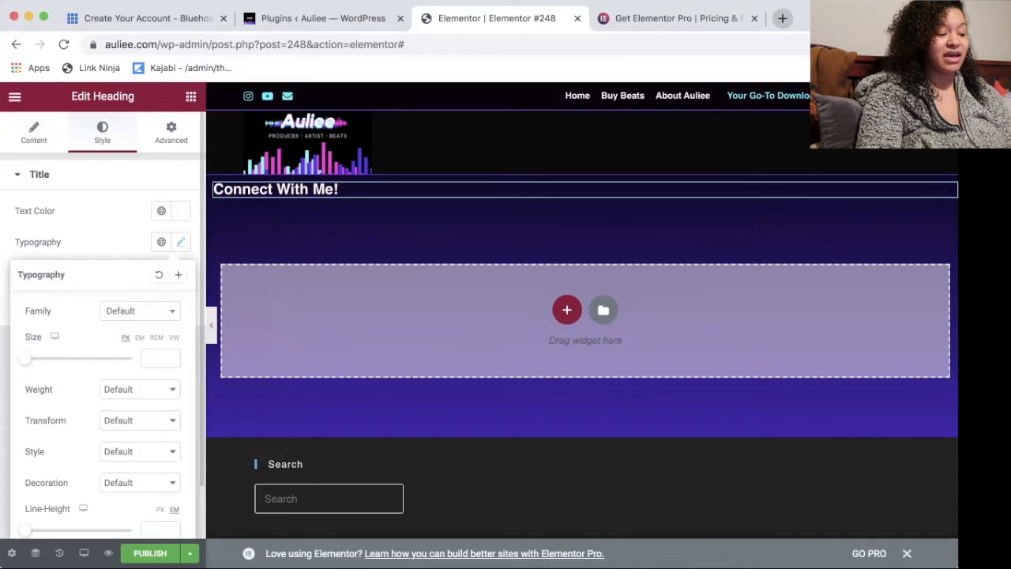
{"action": "left_click", "coordinate": [140, 311]}
{"action": "type", "text": "Anton"}
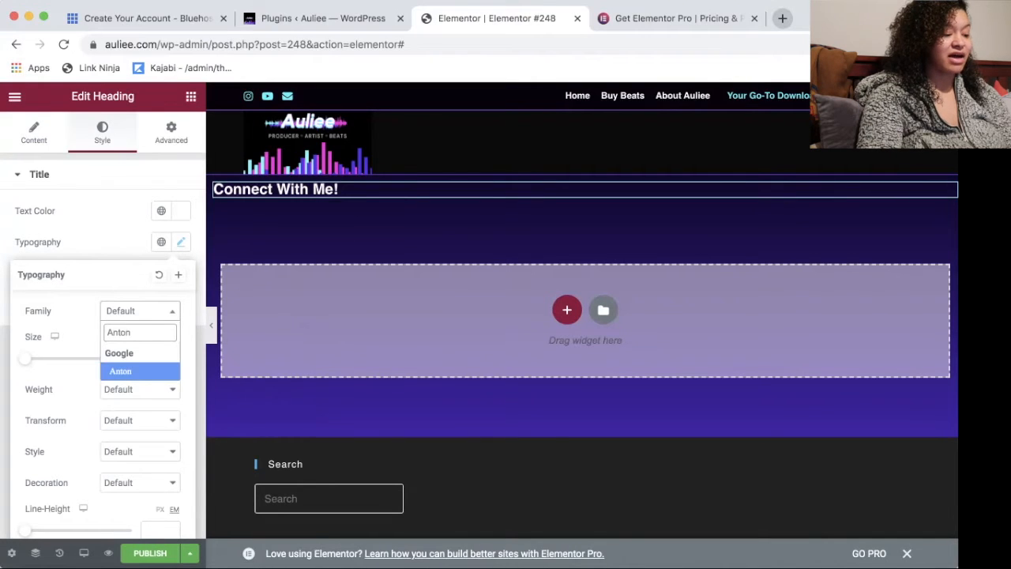
{"action": "key", "text": "Return"}
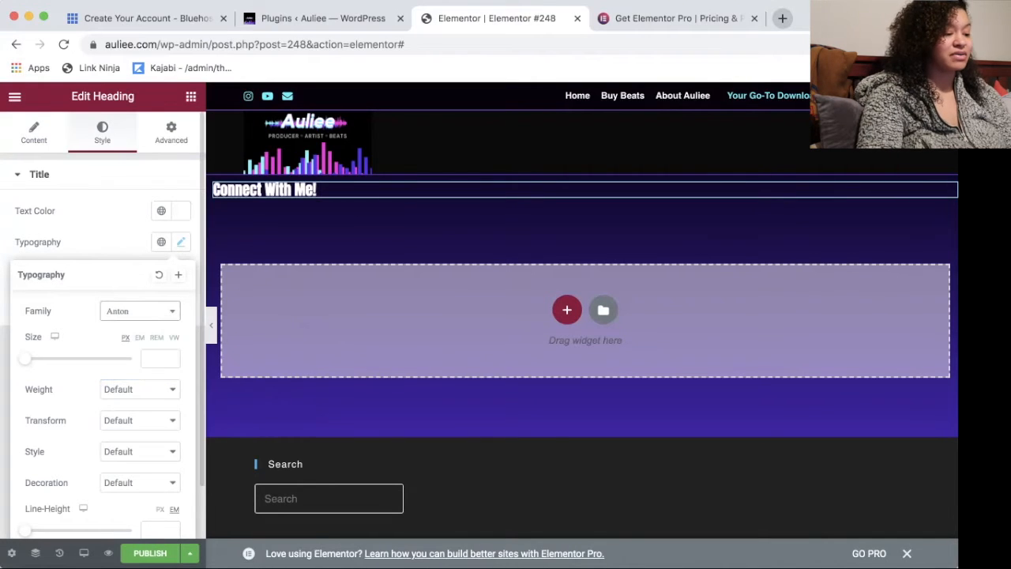
{"action": "left_click_drag", "start_coordinate": [27, 358], "coordinate": [43, 358]}
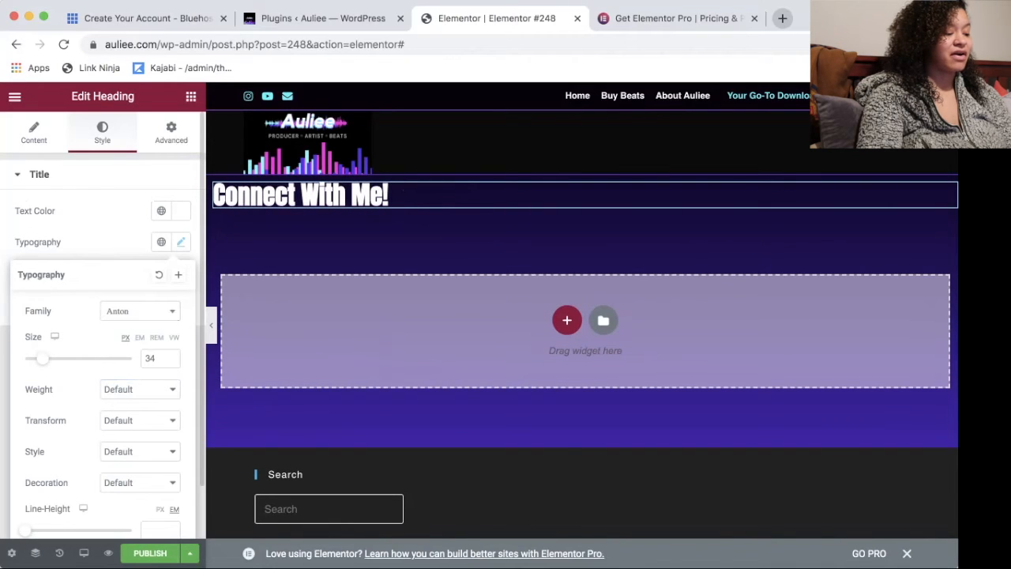
{"action": "scroll", "coordinate": [102, 324], "scroll_direction": "down", "scroll_amount": 3}
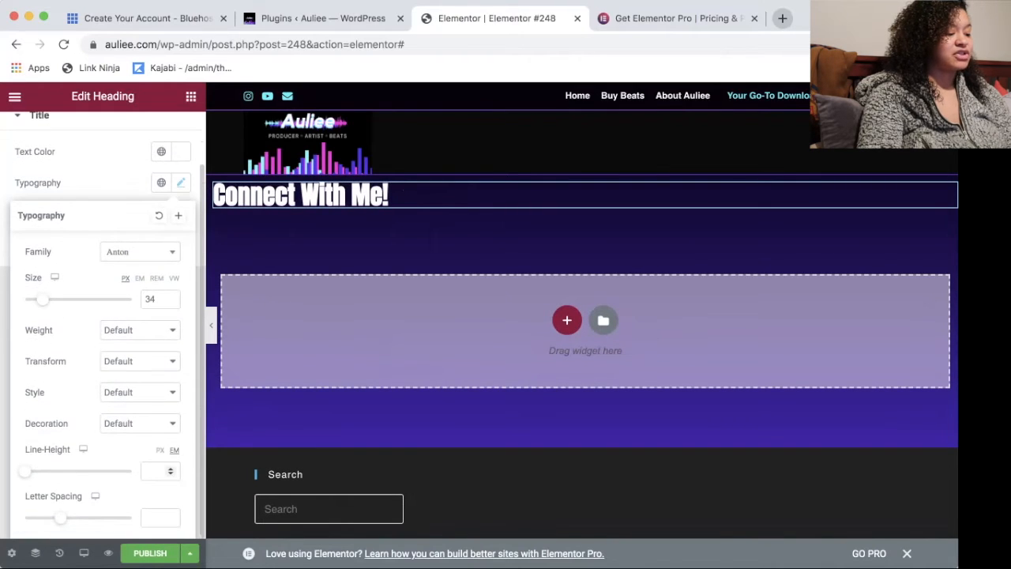
{"action": "scroll", "coordinate": [102, 324], "scroll_direction": "up", "scroll_amount": 3}
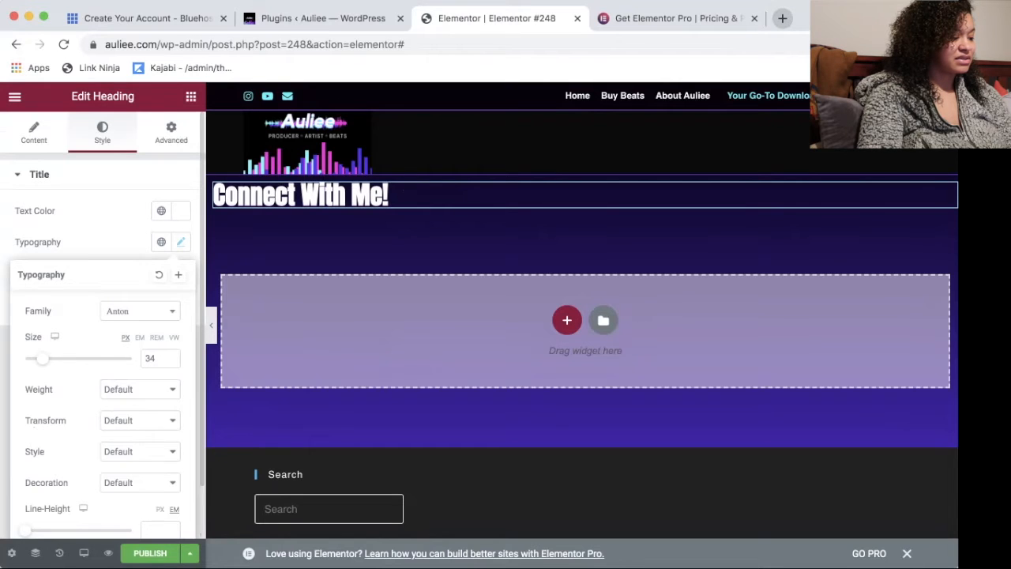
{"action": "left_click", "coordinate": [181, 242]}
Step: Give the heading a bright pink text shadow with increased blur and center-align the heading
{"action": "left_click", "coordinate": [180, 273]}
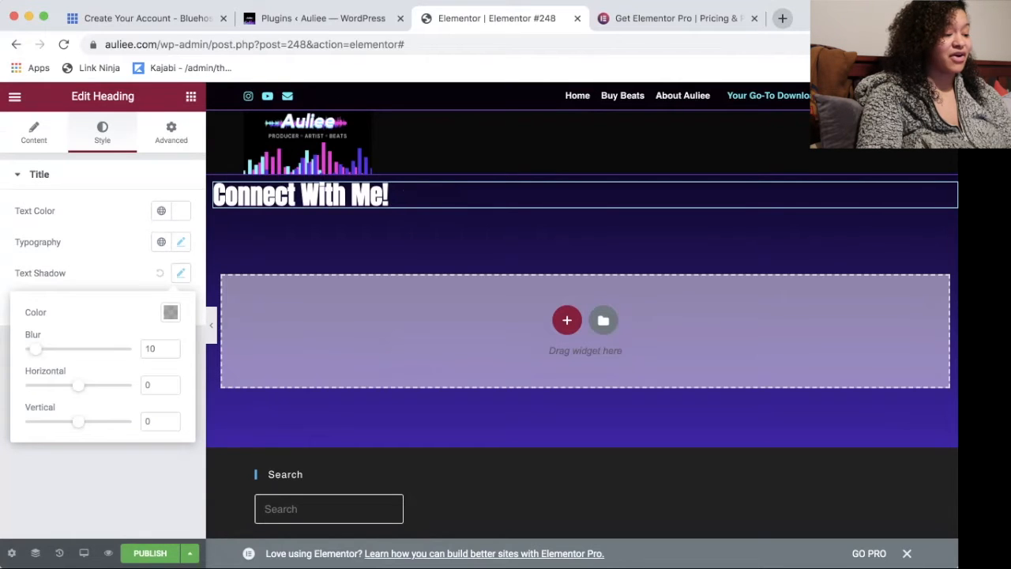
{"action": "left_click_drag", "start_coordinate": [33, 349], "coordinate": [49, 349]}
{"action": "left_click", "coordinate": [170, 312]}
{"action": "left_click_drag", "start_coordinate": [93, 503], "coordinate": [249, 503]}
{"action": "left_click", "coordinate": [260, 373]}
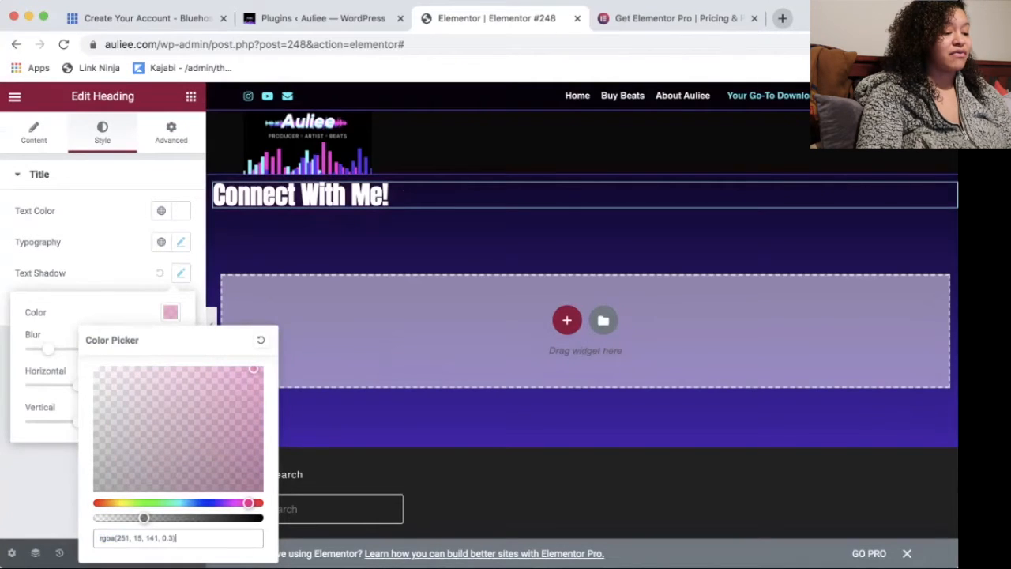
{"action": "left_click_drag", "start_coordinate": [261, 373], "coordinate": [262, 371]}
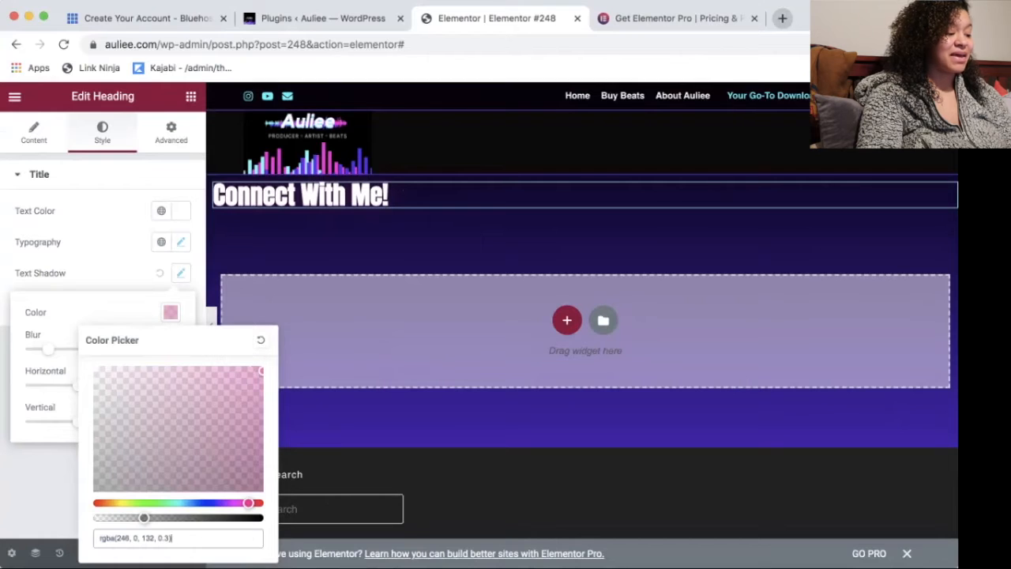
{"action": "key", "text": "Escape"}
{"action": "key", "text": "Escape"}
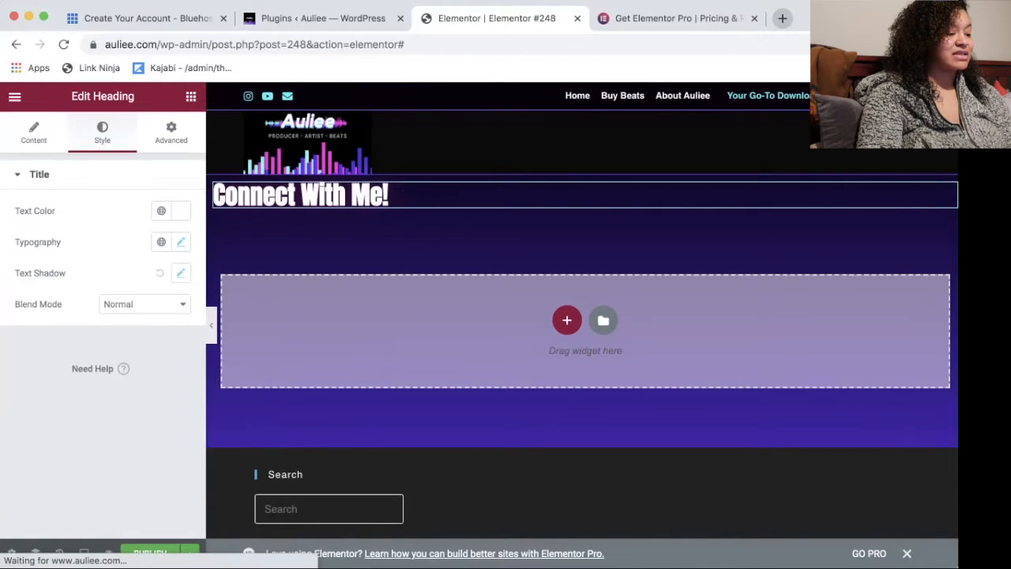
{"action": "left_click", "coordinate": [34, 132]}
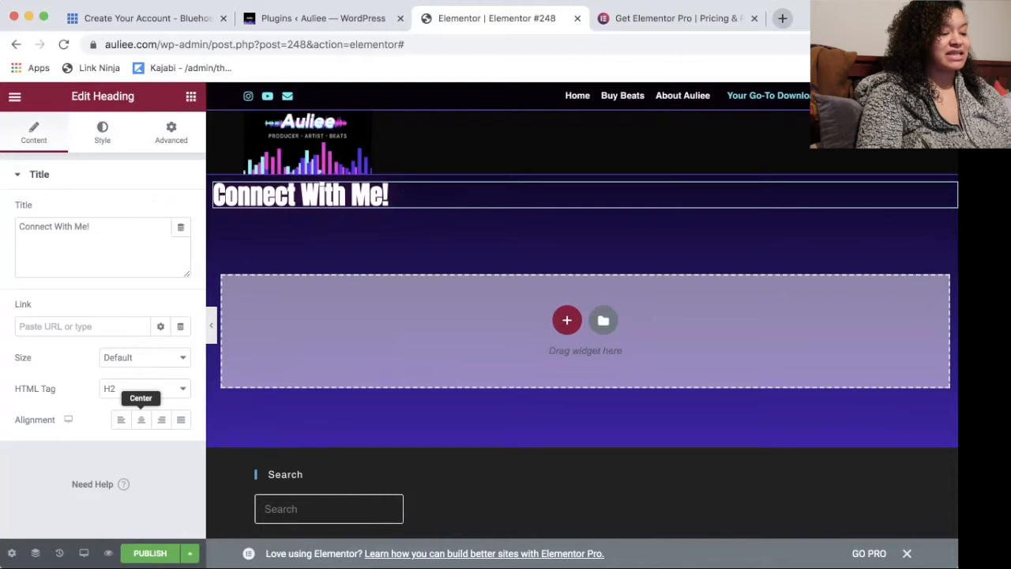
{"action": "left_click", "coordinate": [141, 420]}
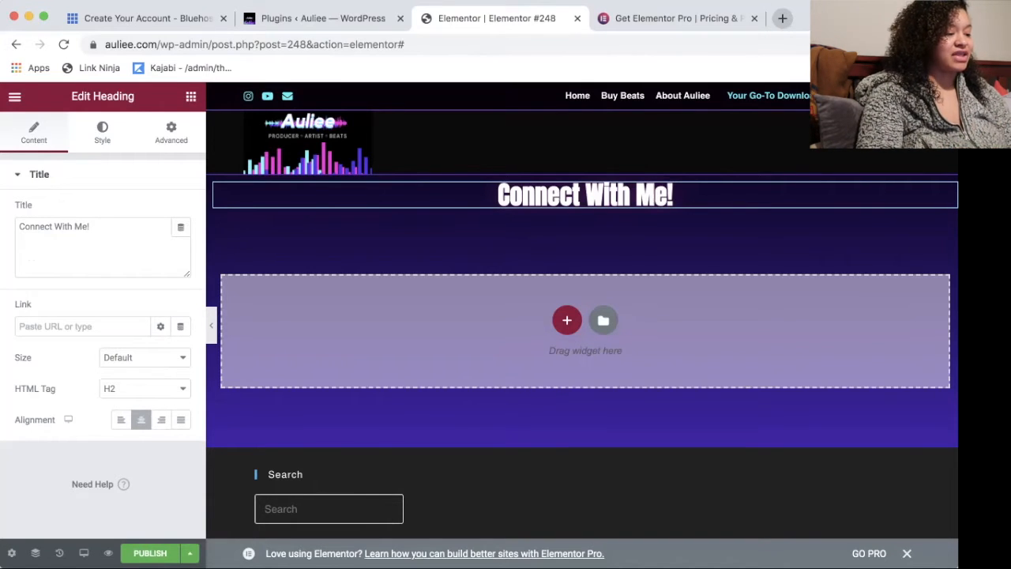
Step: Return to the widget list and look through the available Basic, Pro and General Elementor widgets
{"action": "left_click", "coordinate": [190, 96]}
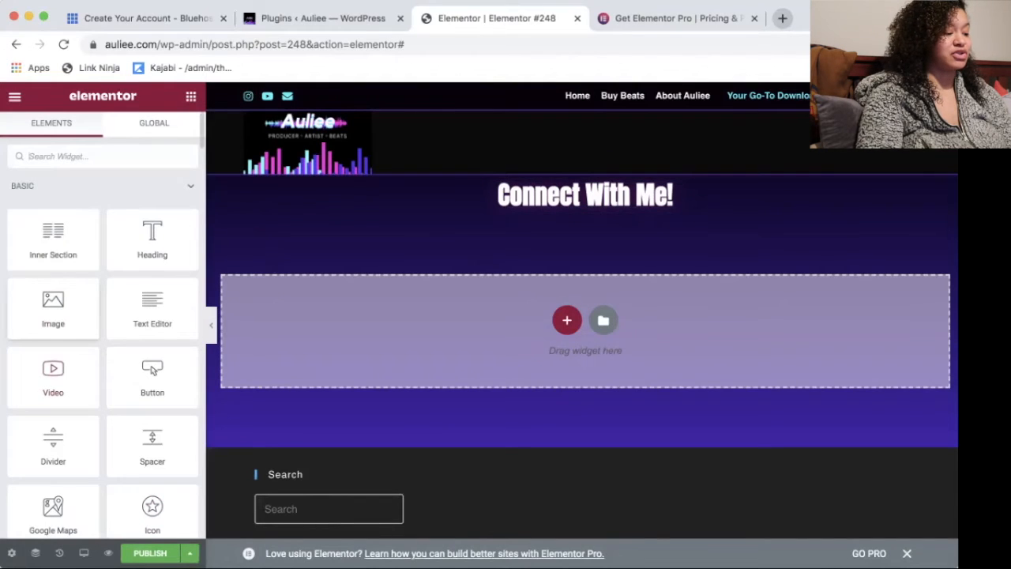
{"action": "scroll", "coordinate": [103, 324], "scroll_direction": "down", "scroll_amount": 5}
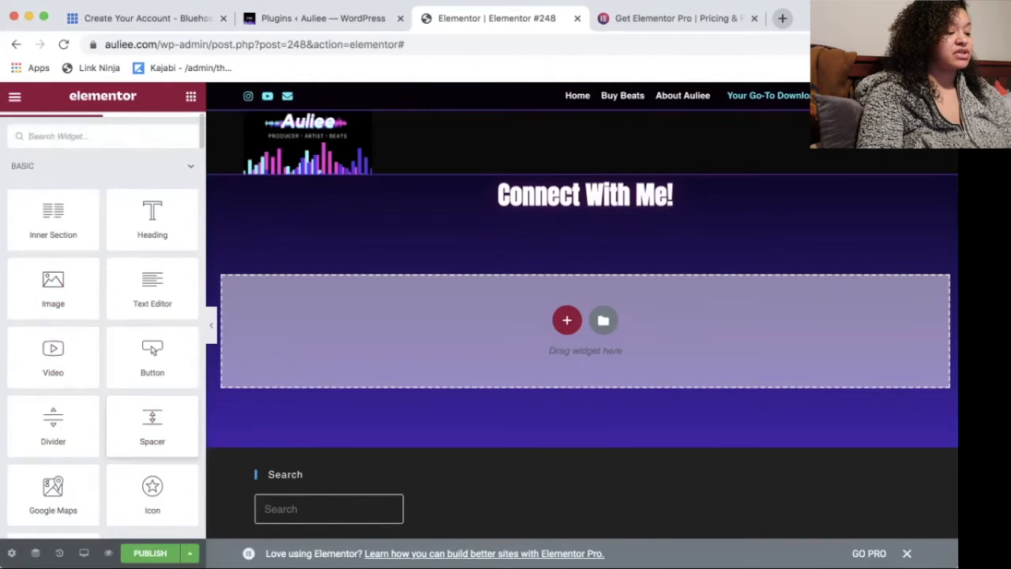
{"action": "scroll", "coordinate": [103, 324], "scroll_direction": "up", "scroll_amount": 5}
{"action": "scroll", "coordinate": [102, 324], "scroll_direction": "down", "scroll_amount": 6}
{"action": "scroll", "coordinate": [154, 158], "scroll_direction": "down", "scroll_amount": 10}
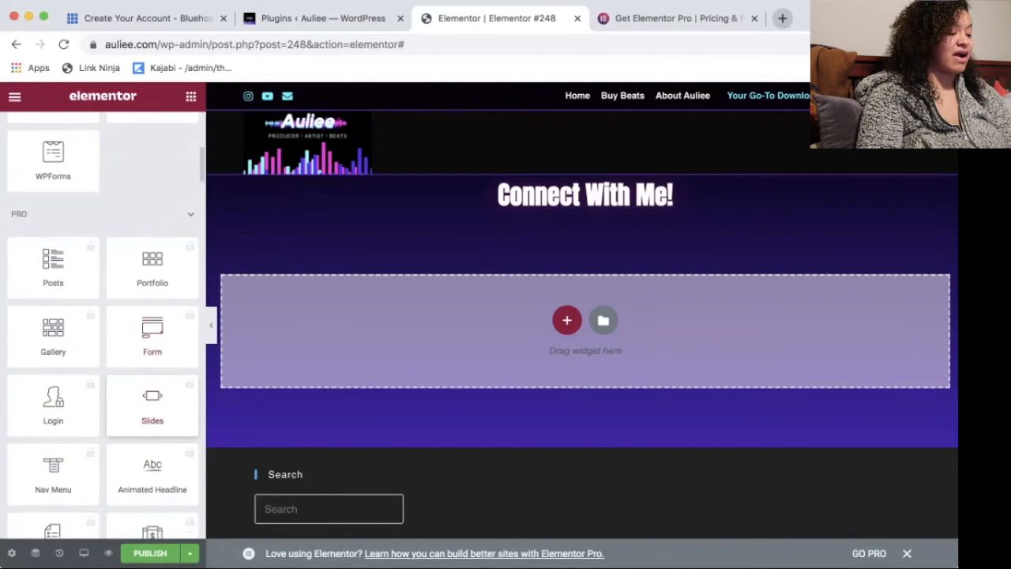
{"action": "scroll", "coordinate": [155, 385], "scroll_direction": "down", "scroll_amount": 8}
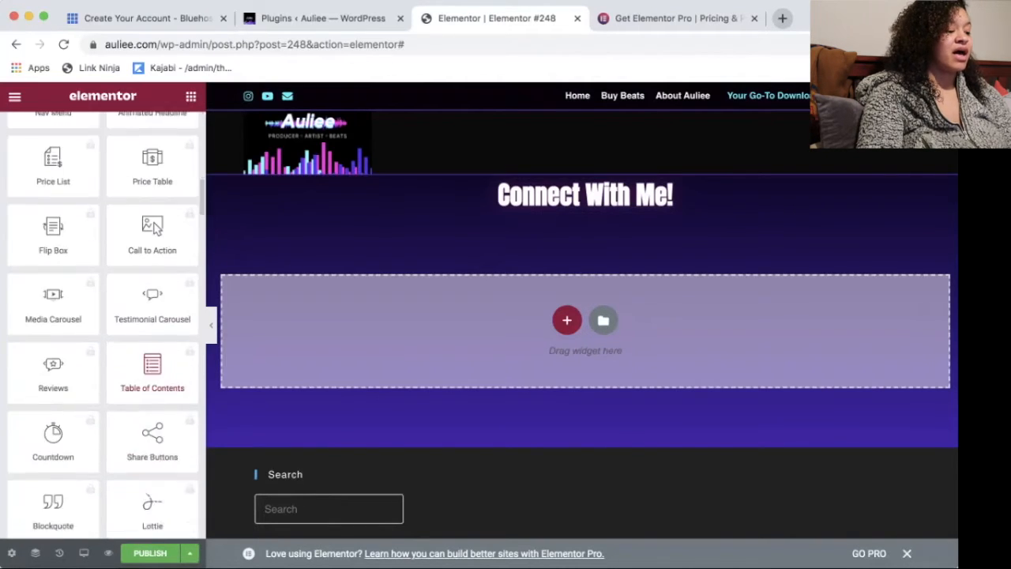
{"action": "scroll", "coordinate": [154, 419], "scroll_direction": "down", "scroll_amount": 4}
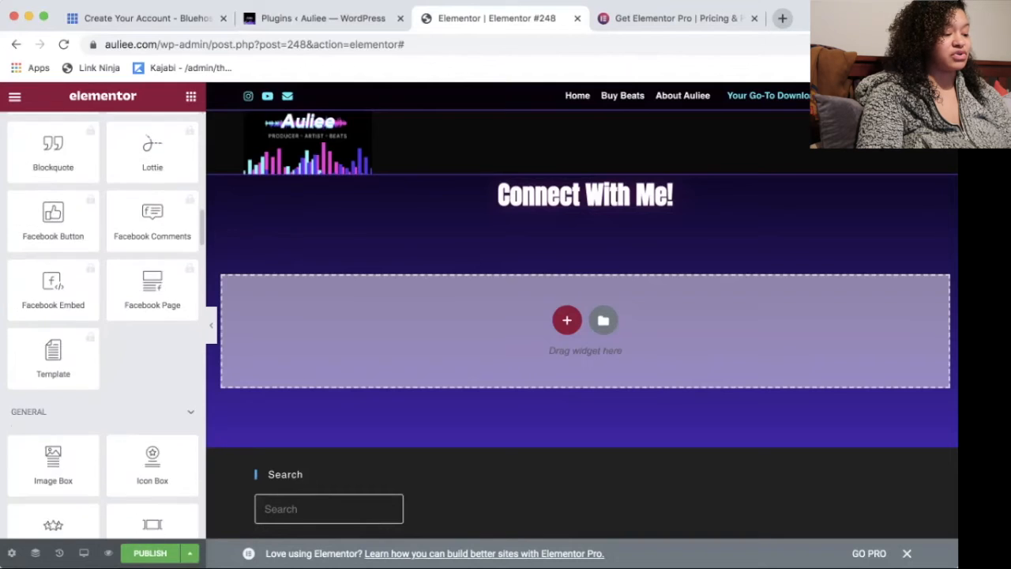
{"action": "scroll", "coordinate": [154, 371], "scroll_direction": "up", "scroll_amount": 20}
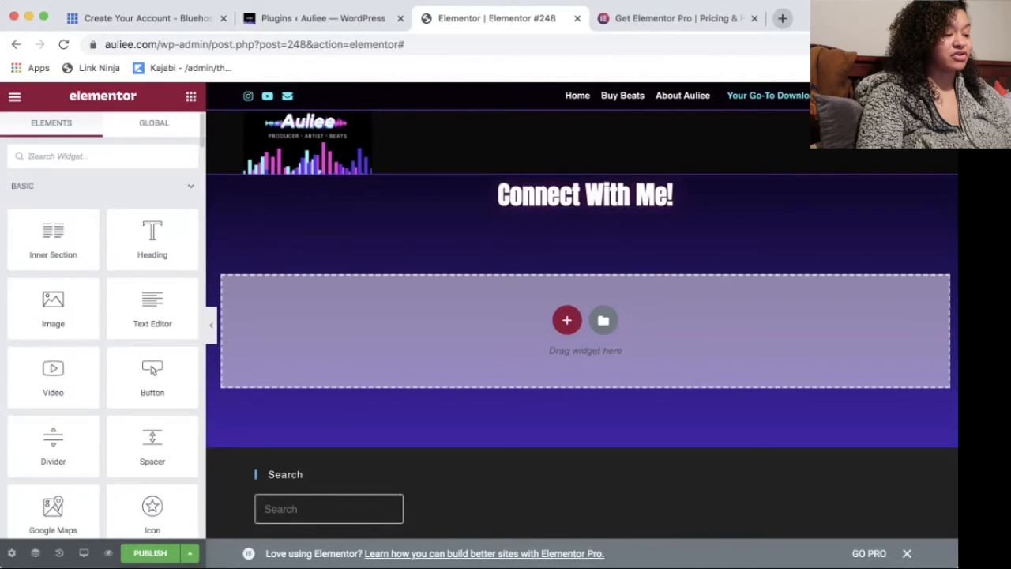
{"action": "scroll", "coordinate": [153, 407], "scroll_direction": "down", "scroll_amount": 2}
{"action": "scroll", "coordinate": [152, 396], "scroll_direction": "up", "scroll_amount": 2}
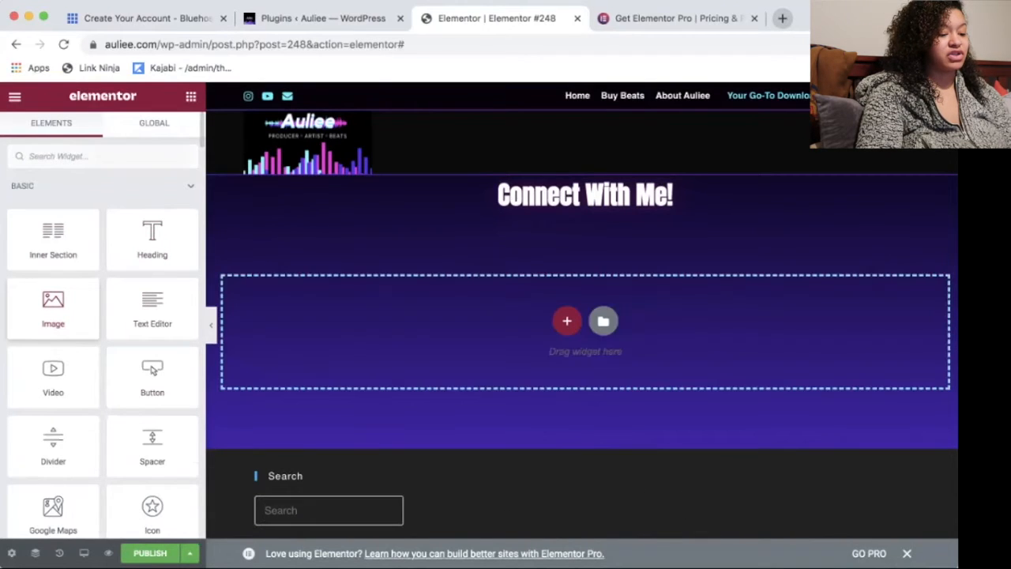
Step: Add an Image widget below the heading and insert the outdoor portrait of the man in profile from the Media Library
{"action": "left_click_drag", "start_coordinate": [53, 309], "coordinate": [584, 332]}
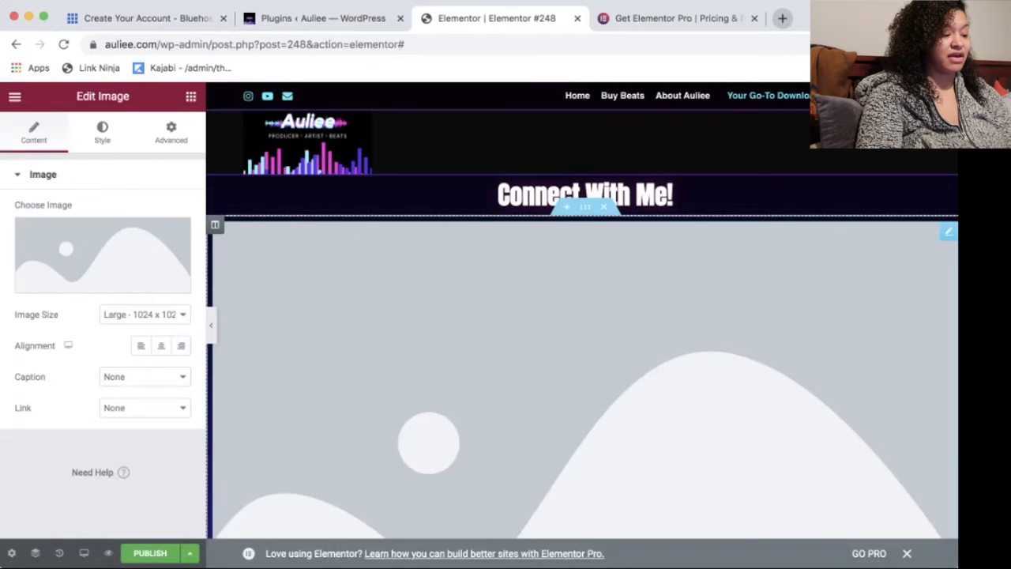
{"action": "left_click", "coordinate": [119, 252]}
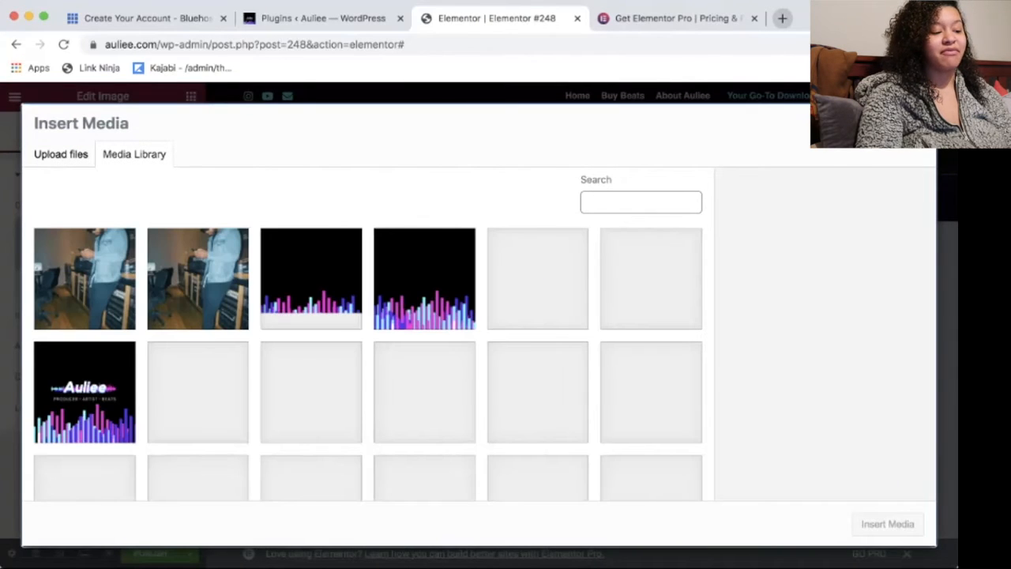
{"action": "scroll", "coordinate": [374, 361], "scroll_direction": "down", "scroll_amount": 3}
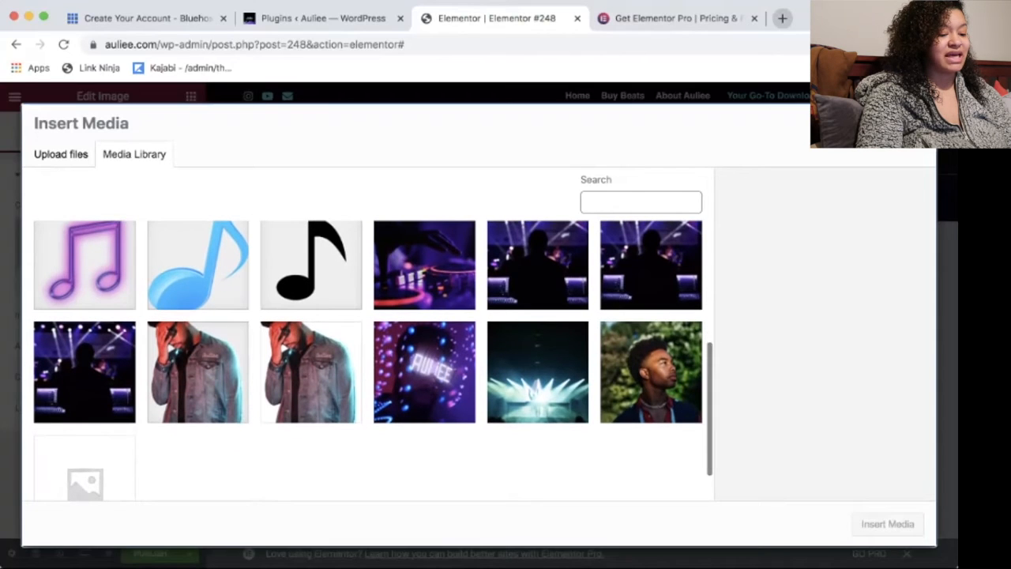
{"action": "left_click", "coordinate": [651, 372]}
{"action": "left_click", "coordinate": [888, 524]}
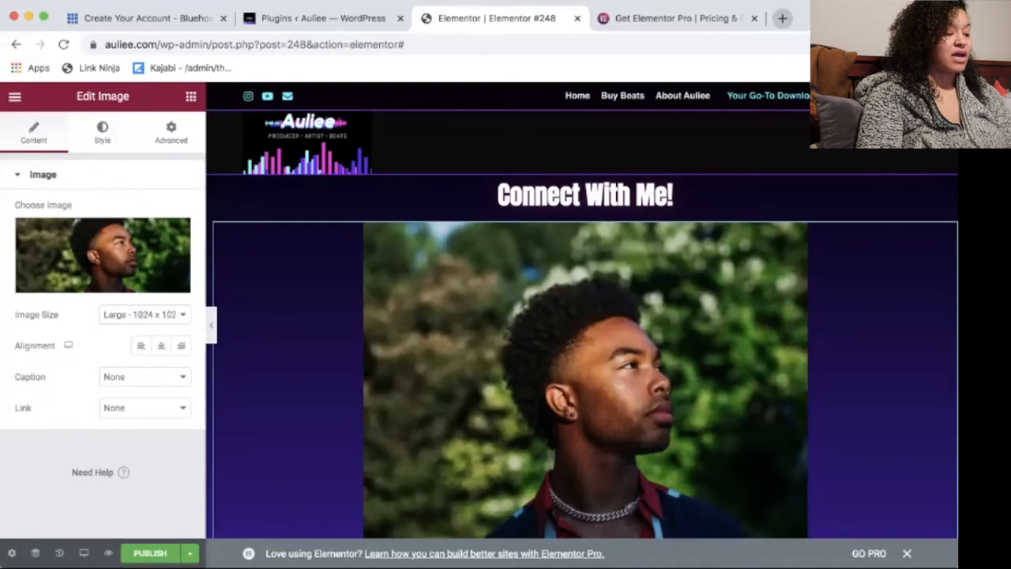
Step: Try the Medium - 300 x 300 size on the portrait image, and settle on Woocommerce Gallery Thumbnail - 100 x 100
{"action": "left_click", "coordinate": [144, 314]}
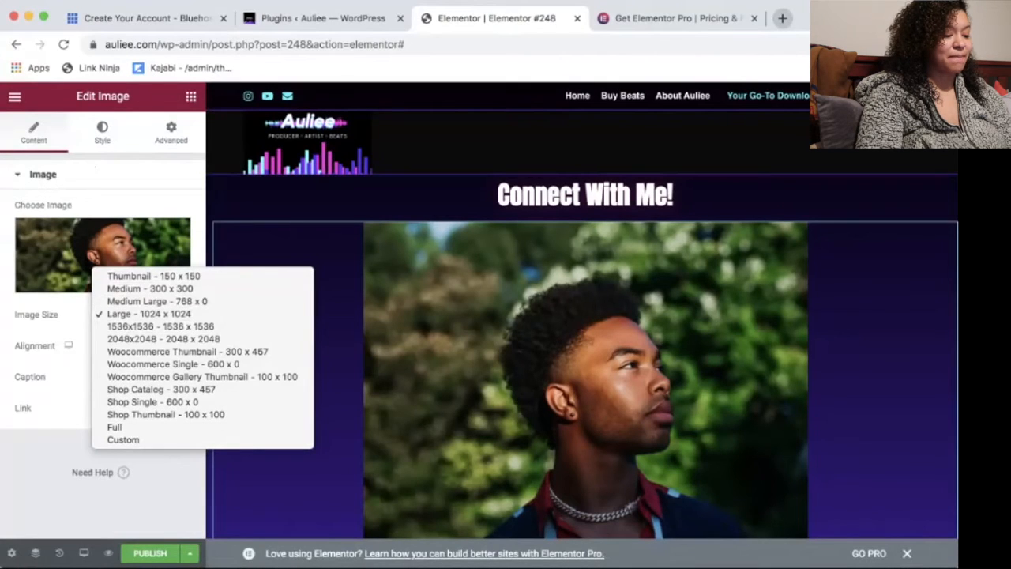
{"action": "left_click", "coordinate": [149, 288]}
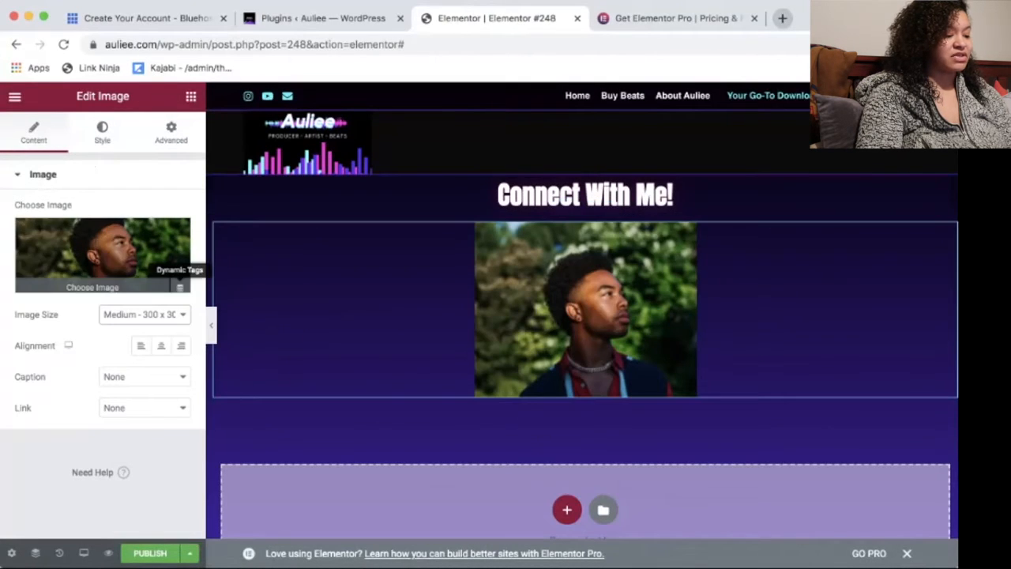
{"action": "left_click", "coordinate": [145, 314]}
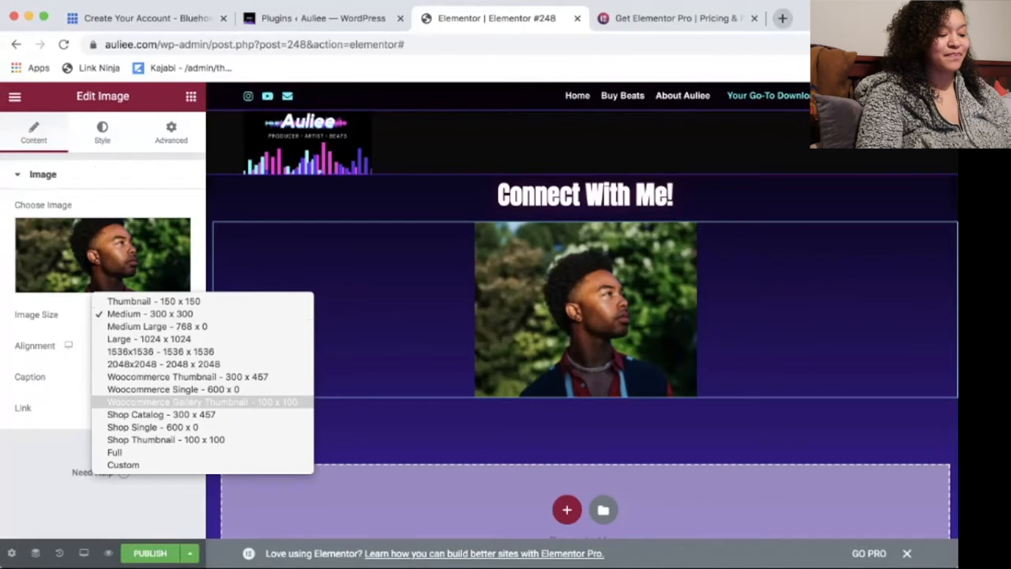
{"action": "left_click", "coordinate": [202, 402]}
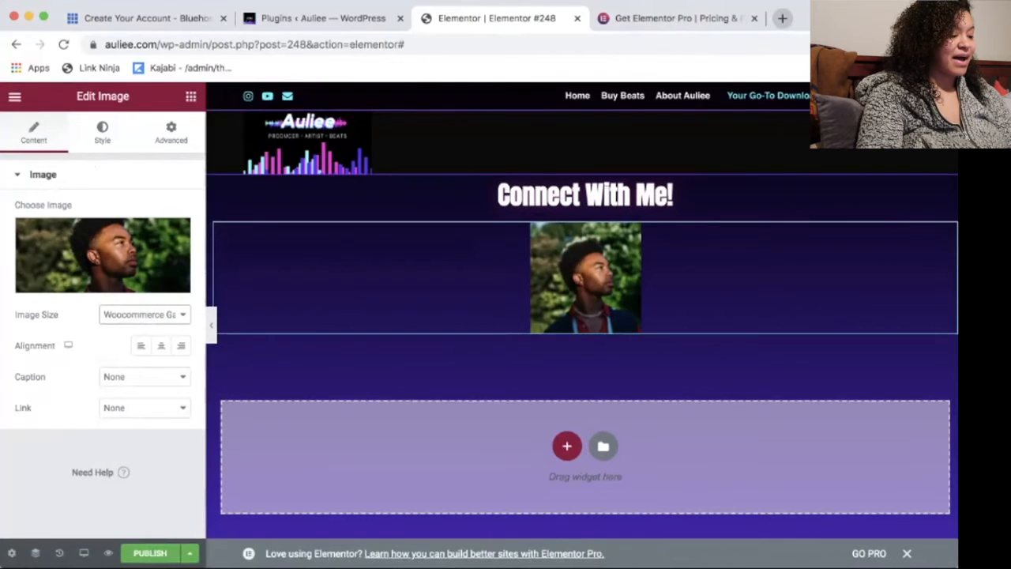
{"action": "left_click", "coordinate": [171, 132]}
Step: Add a Button widget below the portrait image and set its text to "Website"
{"action": "left_click", "coordinate": [191, 96]}
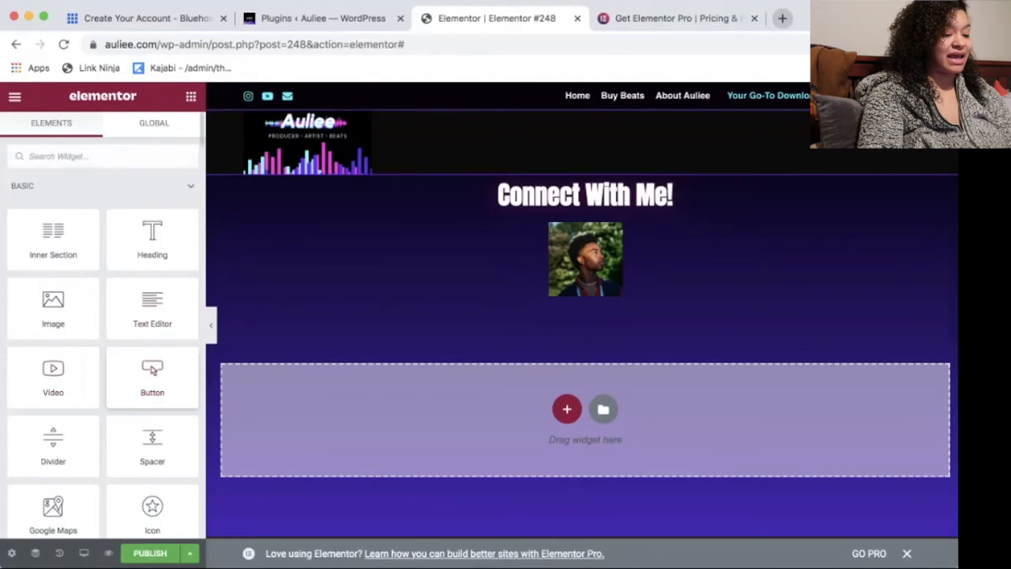
{"action": "left_click_drag", "start_coordinate": [153, 370], "coordinate": [585, 421]}
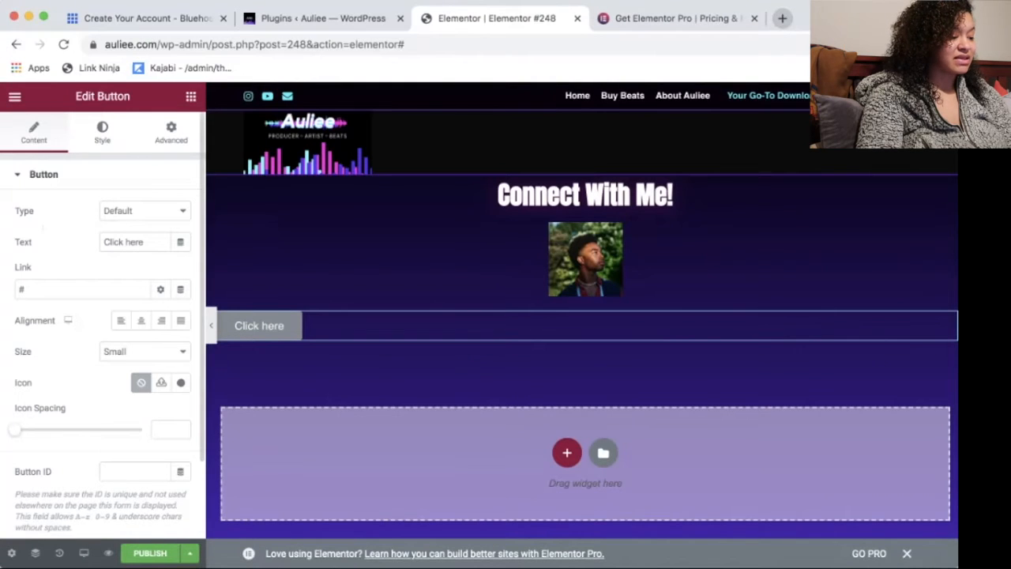
{"action": "left_click_drag", "start_coordinate": [146, 242], "coordinate": [102, 243]}
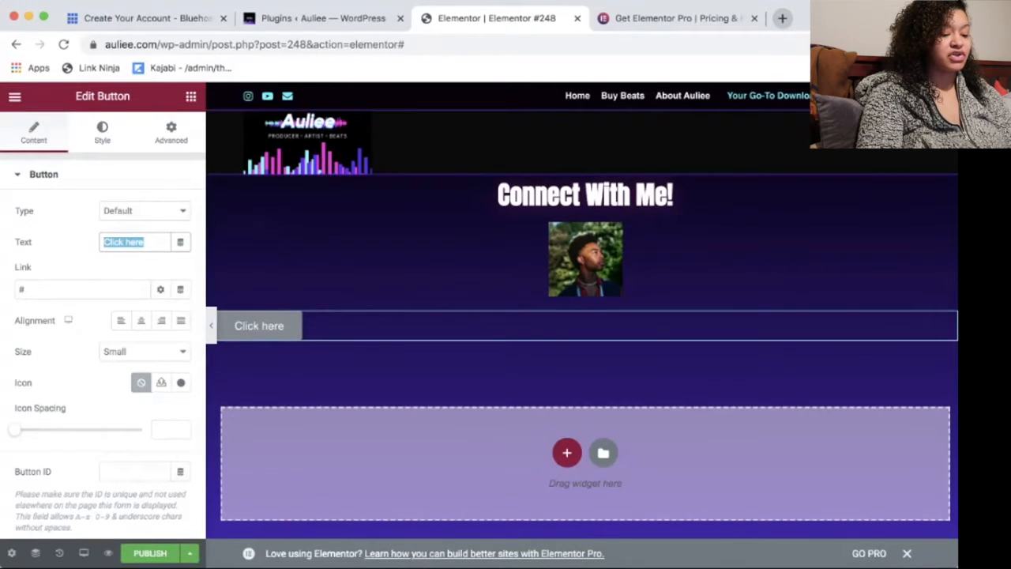
{"action": "key", "text": "super+Tab"}
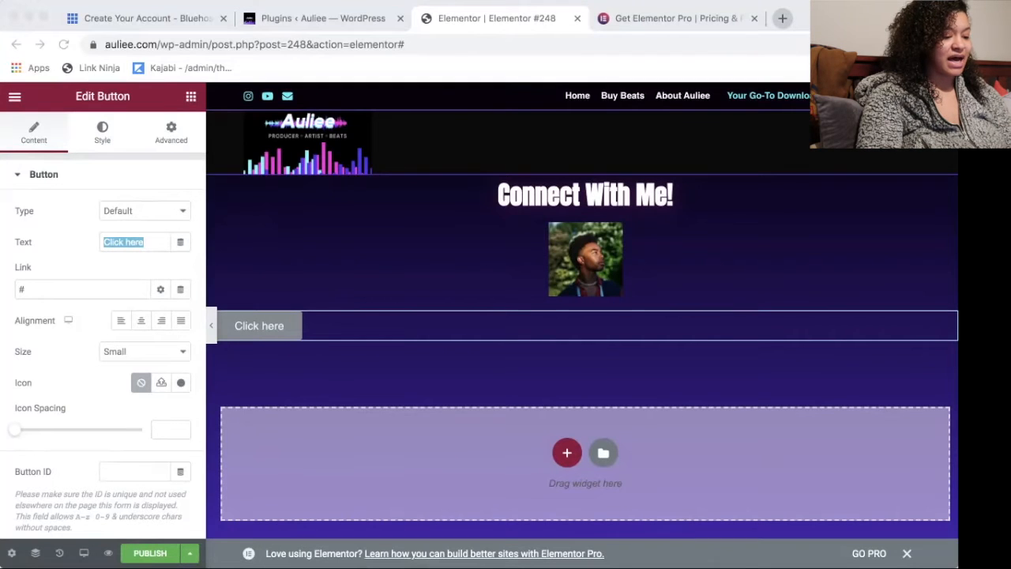
{"action": "left_click", "coordinate": [149, 243]}
{"action": "left_click_drag", "start_coordinate": [148, 243], "coordinate": [102, 242]}
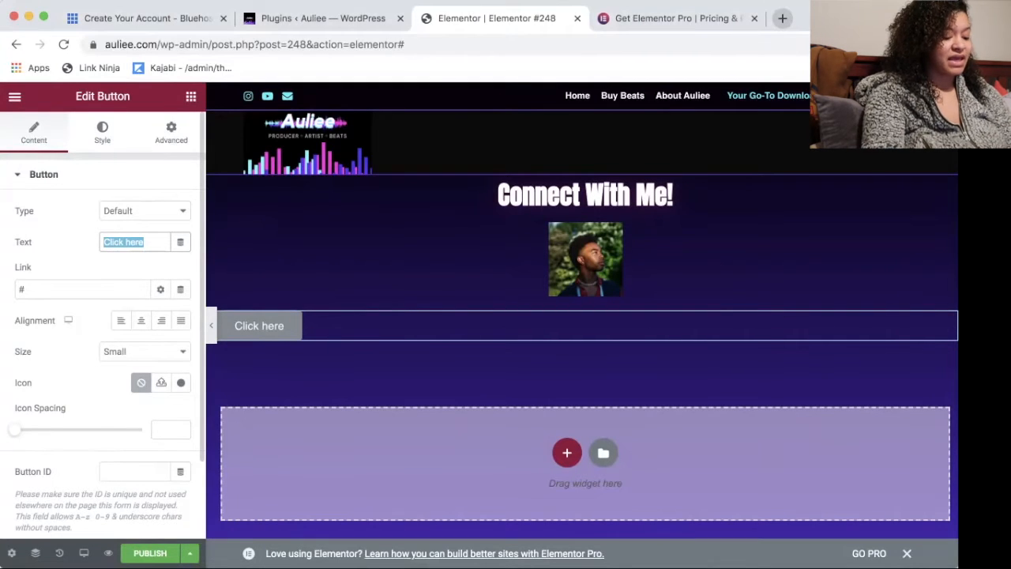
{"action": "type", "text": "Website"}
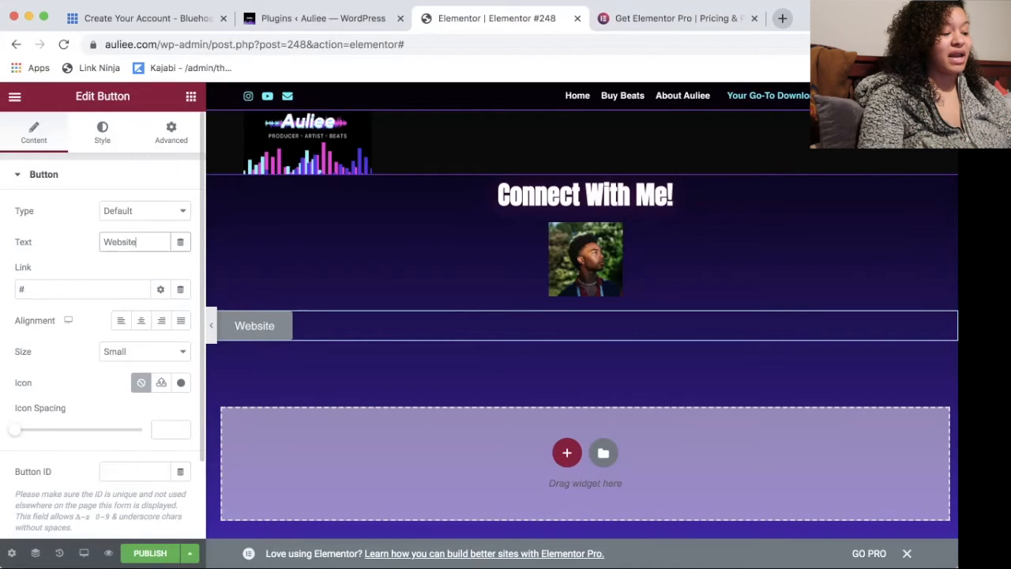
Step: Try the Medium size on the Website button and return it to Small
{"action": "left_click", "coordinate": [144, 351]}
{"action": "left_click", "coordinate": [123, 364]}
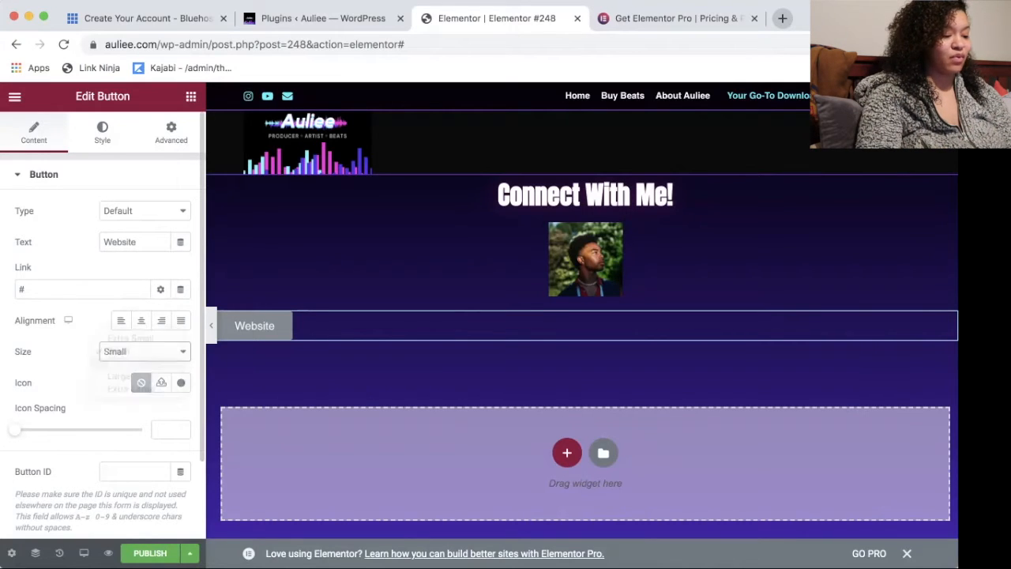
{"action": "left_click", "coordinate": [144, 351]}
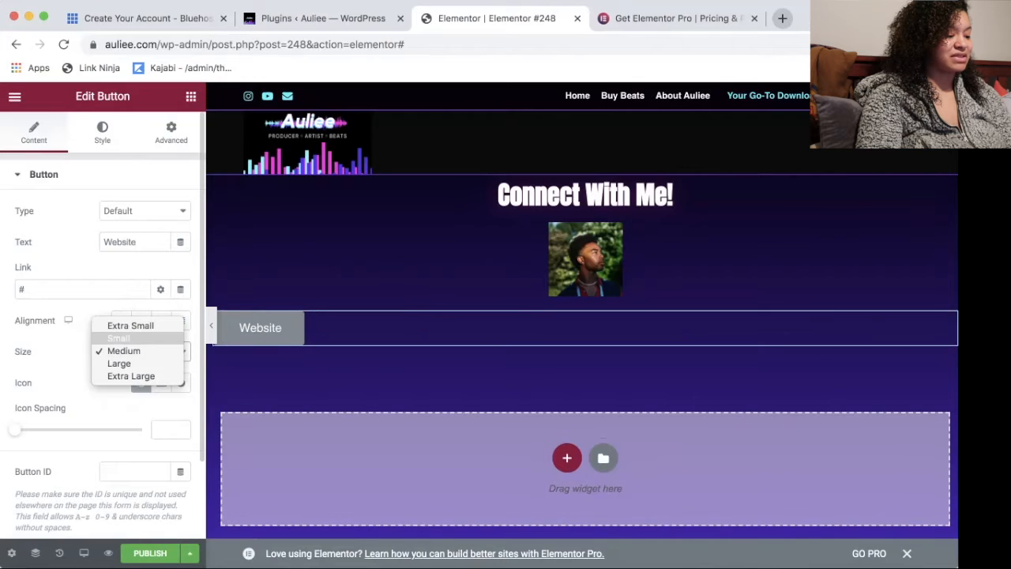
{"action": "left_click", "coordinate": [124, 339]}
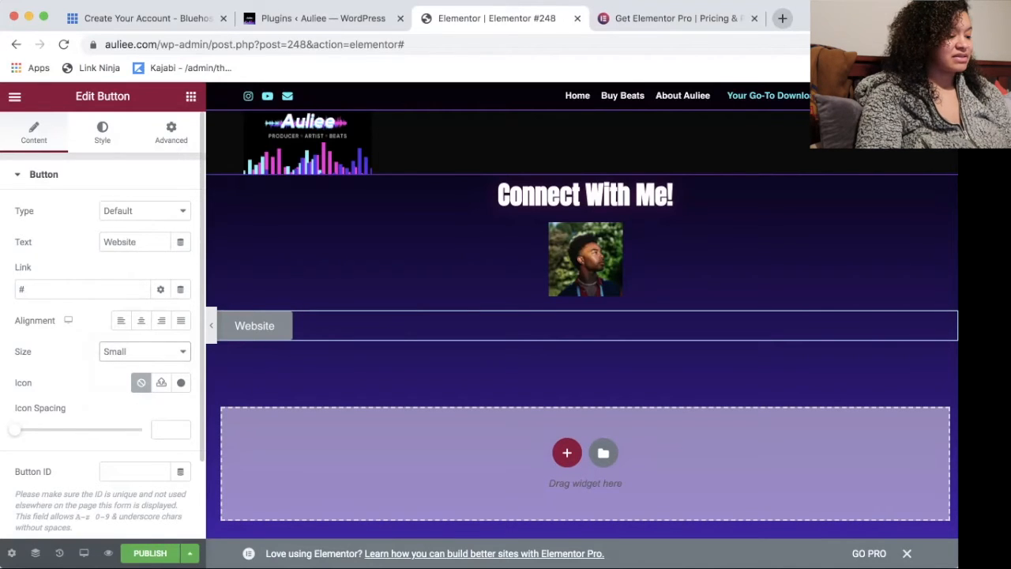
{"action": "left_click", "coordinate": [140, 320]}
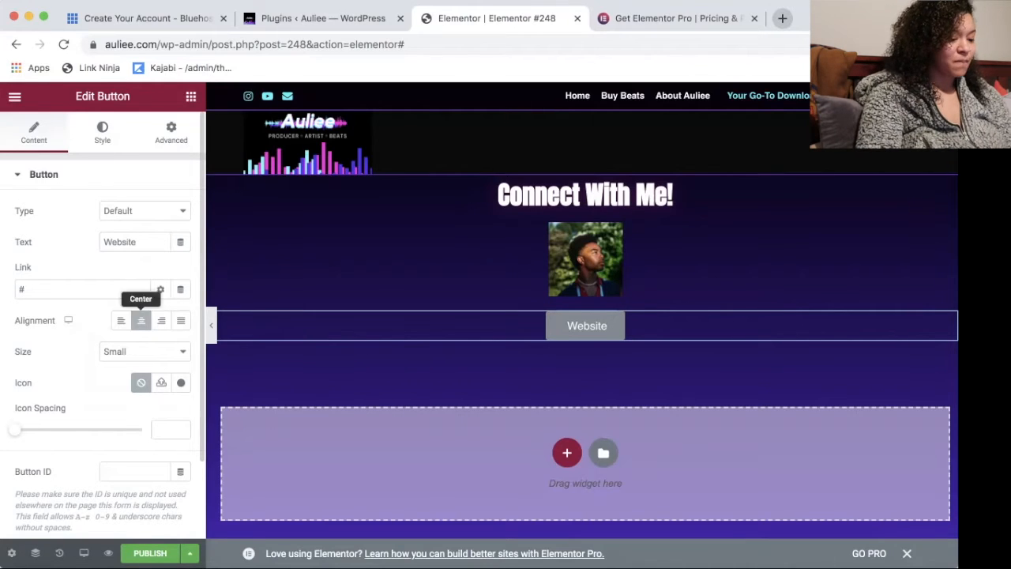
{"action": "scroll", "coordinate": [141, 320], "scroll_direction": "down", "scroll_amount": 1}
{"action": "scroll", "coordinate": [121, 316], "scroll_direction": "up", "scroll_amount": 1}
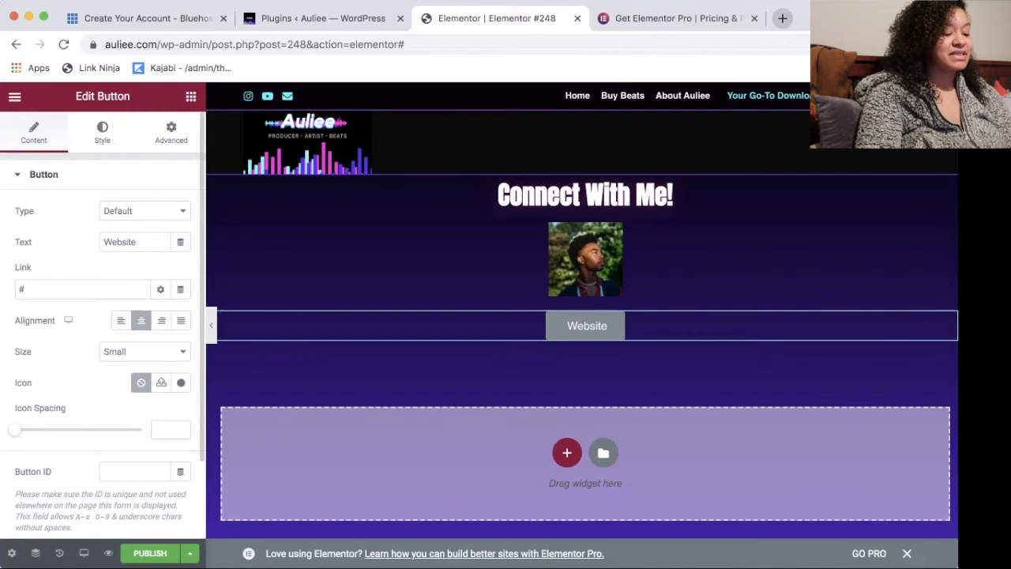
{"action": "key", "text": "super+Tab"}
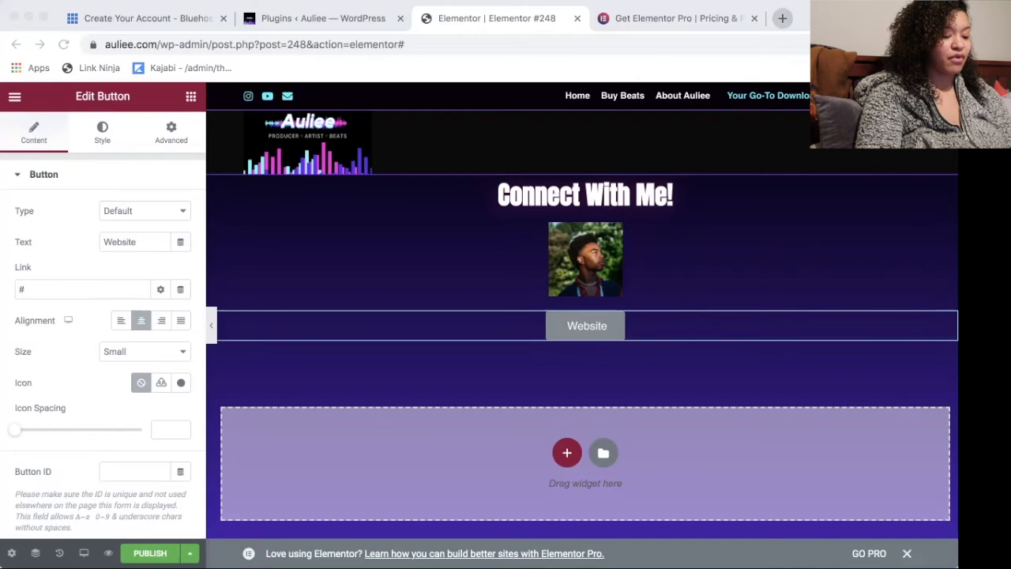
{"action": "key", "text": "super+Tab"}
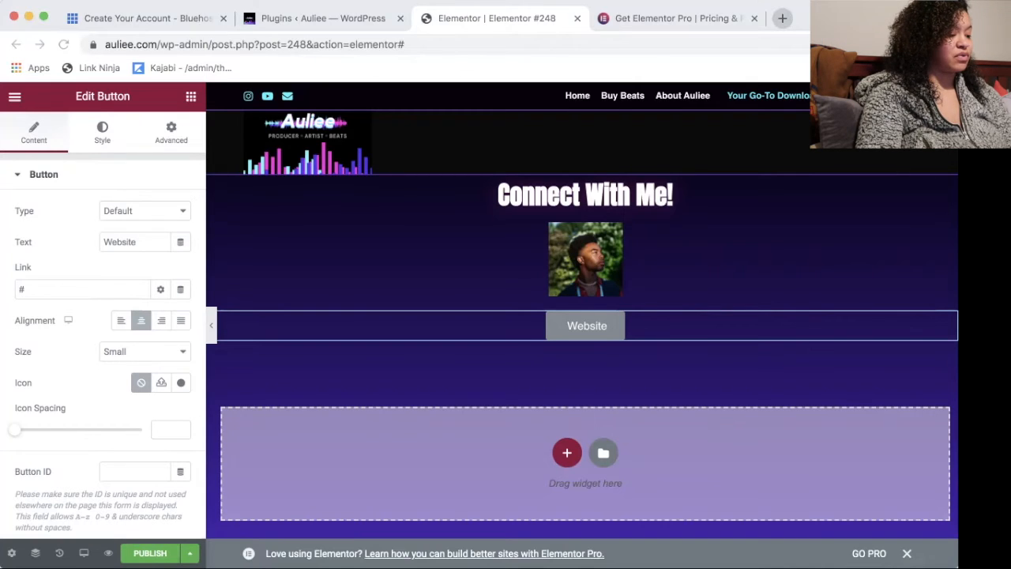
{"action": "left_click", "coordinate": [63, 289]}
{"action": "key", "text": "BackSpace"}
{"action": "type", "text": "http://www.auliee.com"}
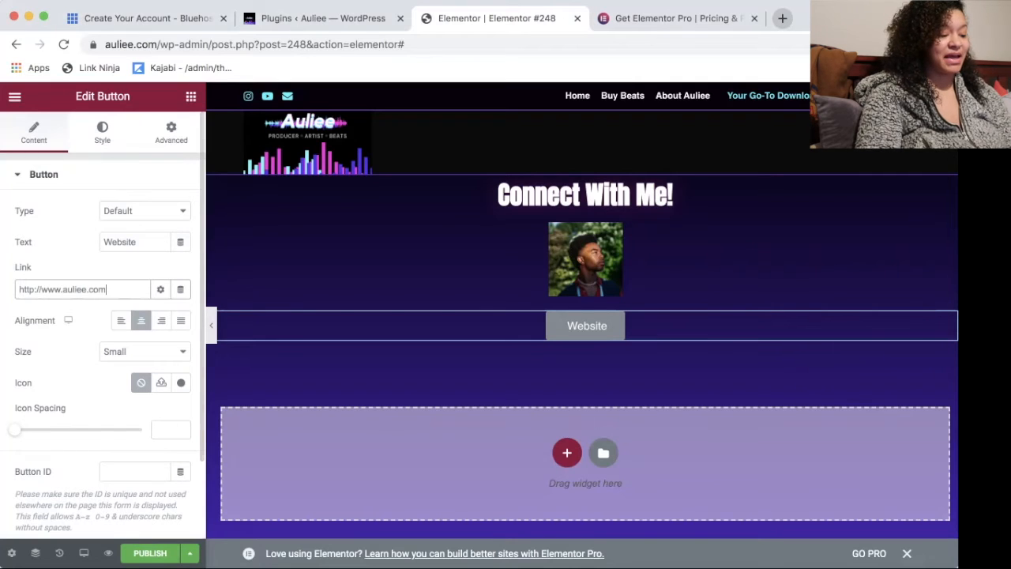
Step: Set the Website button's typography to the Anton font family
{"action": "left_click", "coordinate": [102, 132]}
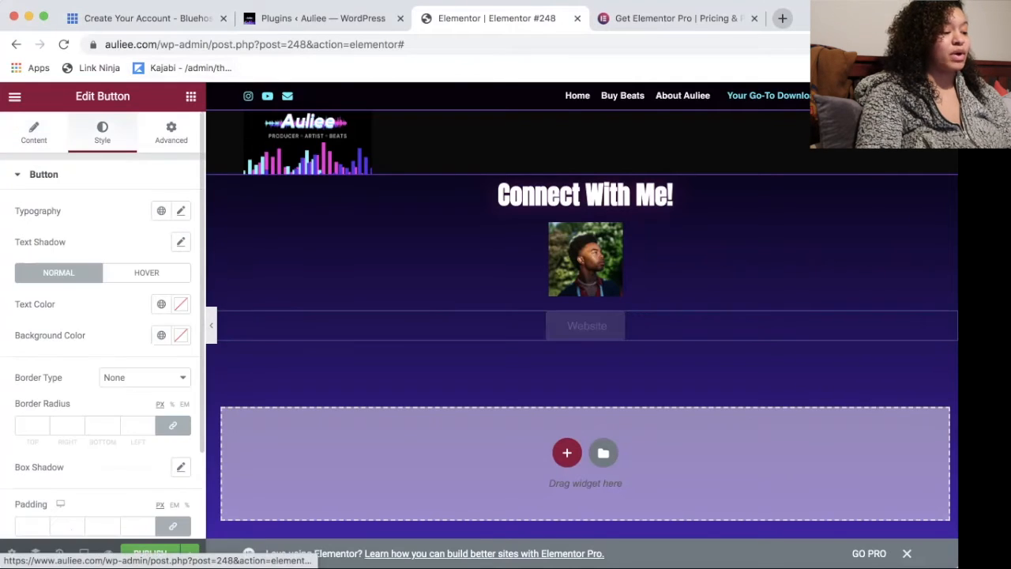
{"action": "scroll", "coordinate": [103, 324], "scroll_direction": "down", "scroll_amount": 1}
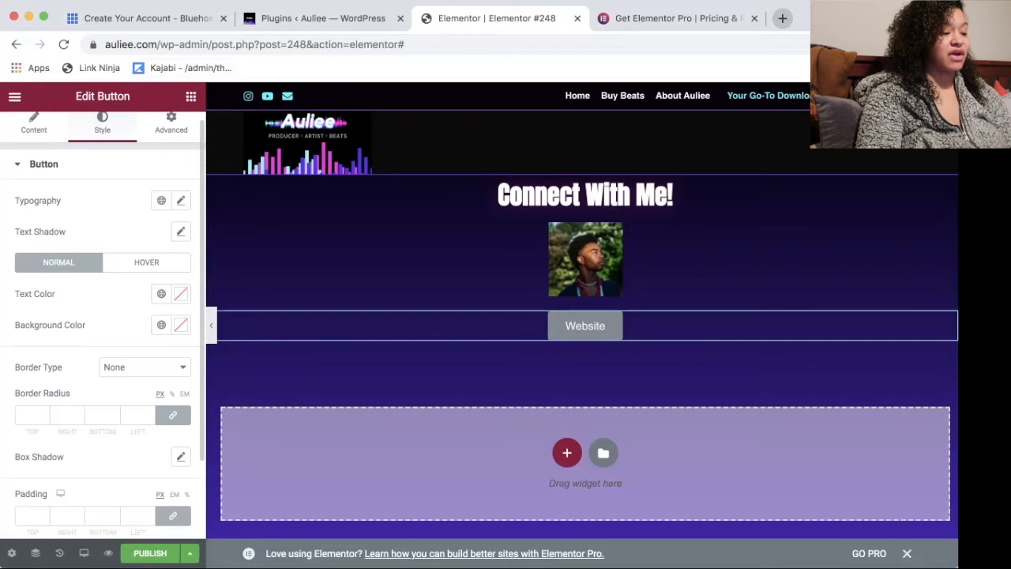
{"action": "scroll", "coordinate": [161, 207], "scroll_direction": "up", "scroll_amount": 1}
{"action": "left_click", "coordinate": [161, 211]}
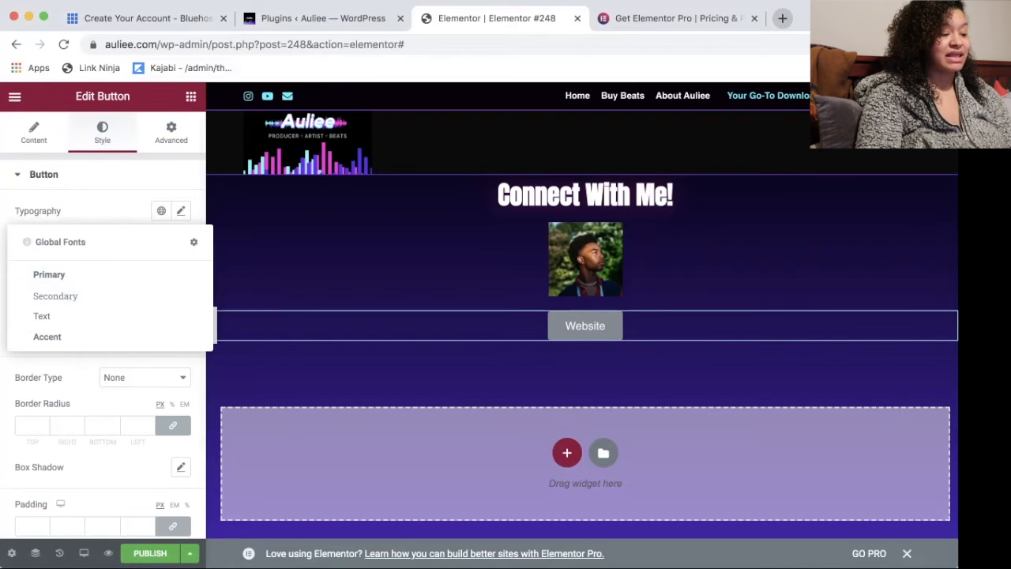
{"action": "left_click", "coordinate": [102, 174]}
{"action": "left_click", "coordinate": [103, 174]}
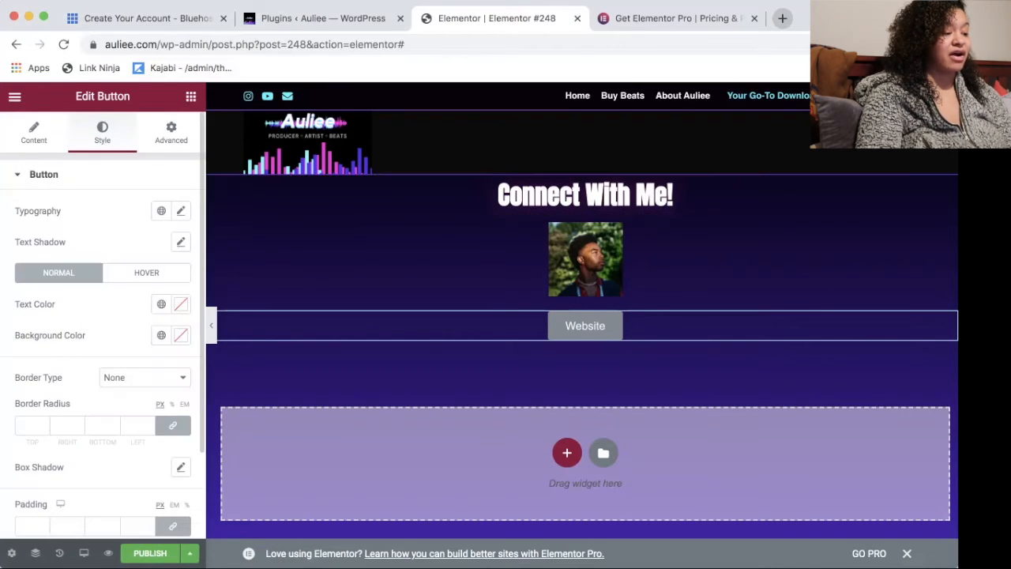
{"action": "left_click", "coordinate": [181, 210]}
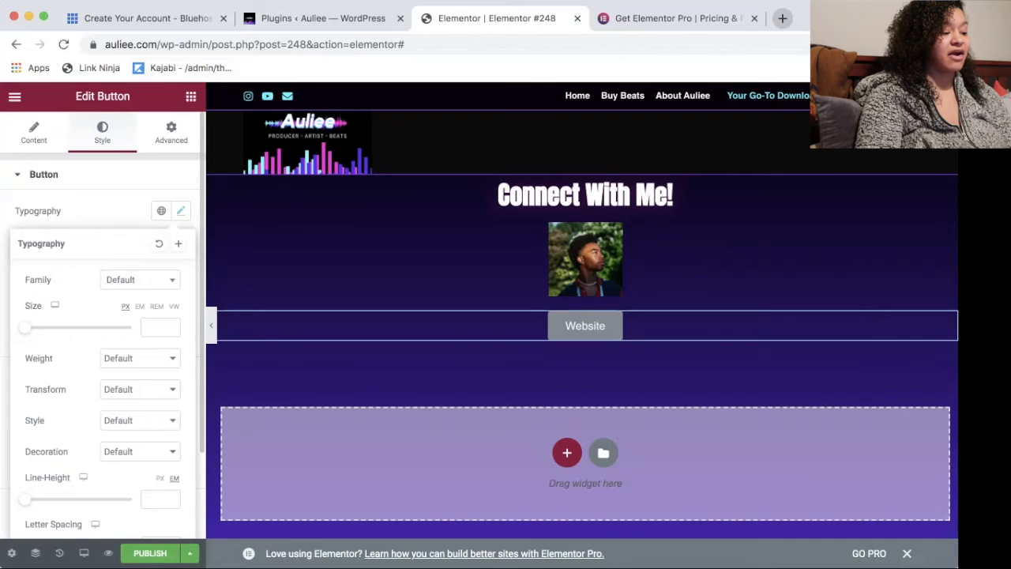
{"action": "left_click", "coordinate": [140, 280]}
{"action": "type", "text": "anton"}
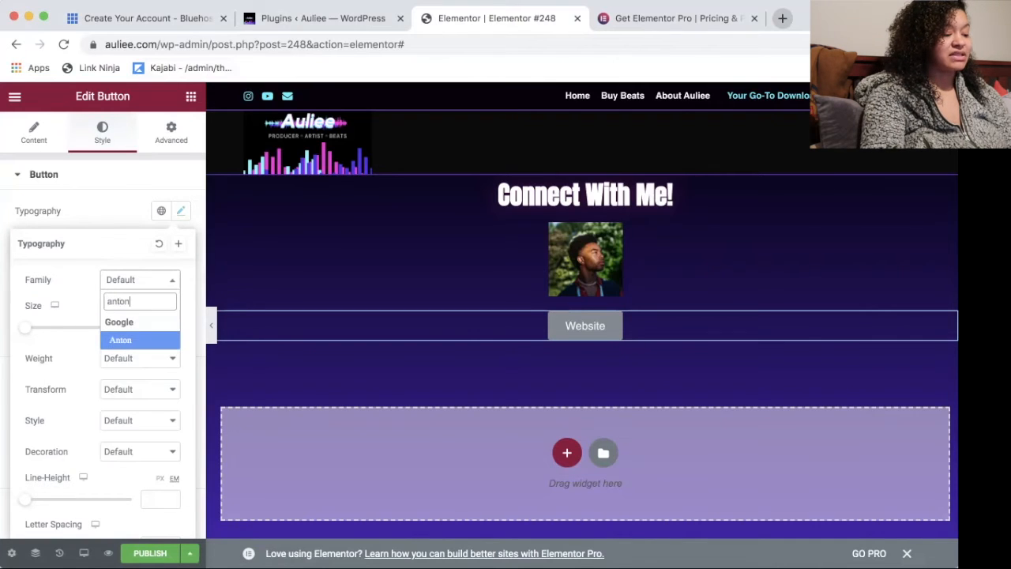
{"action": "key", "text": "Return"}
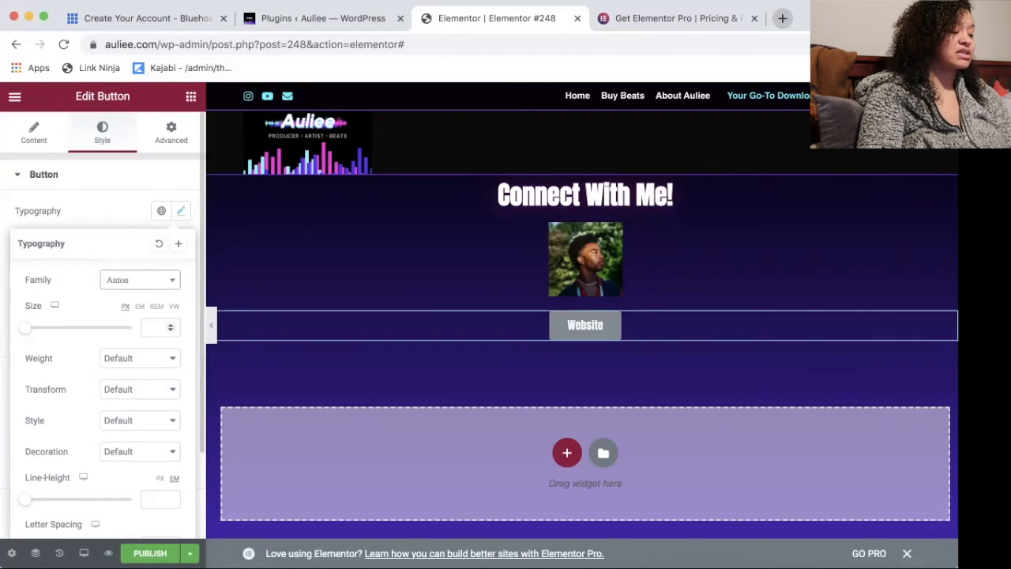
{"action": "left_click", "coordinate": [181, 211]}
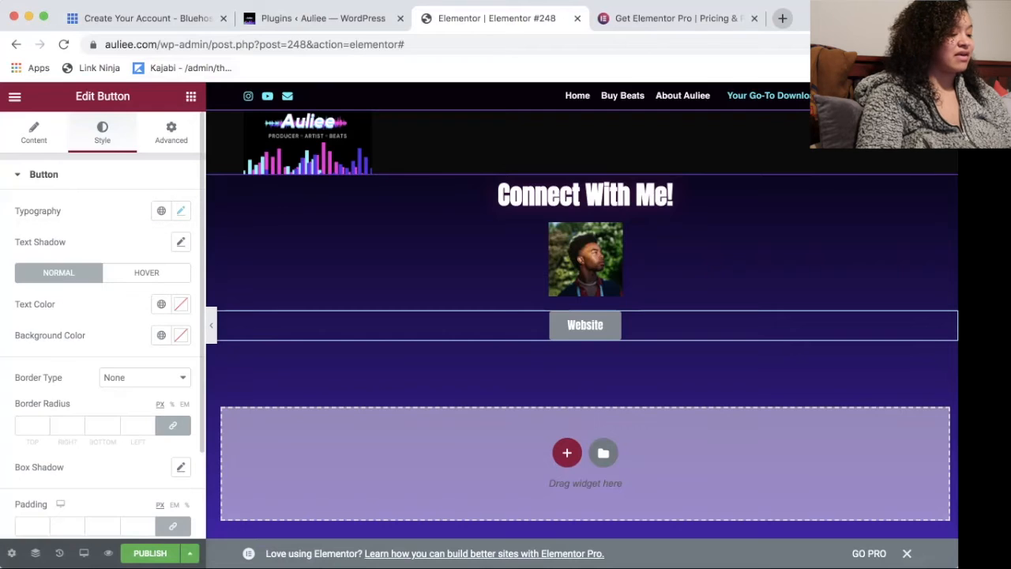
Step: Set the Website button's text color to #FFFFFF and its background color to #020101
{"action": "left_click", "coordinate": [181, 335]}
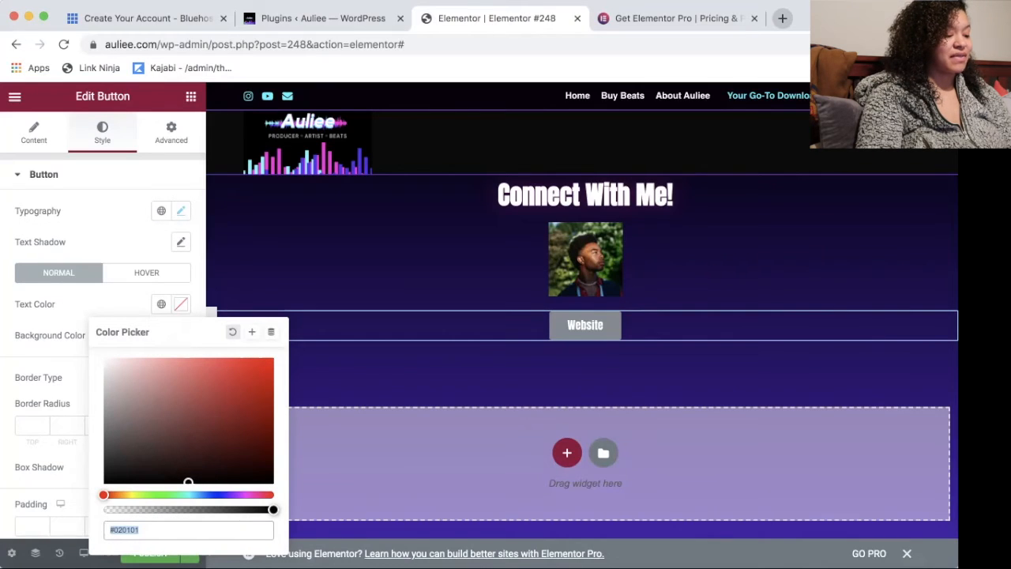
{"action": "type", "text": "#ffffff"}
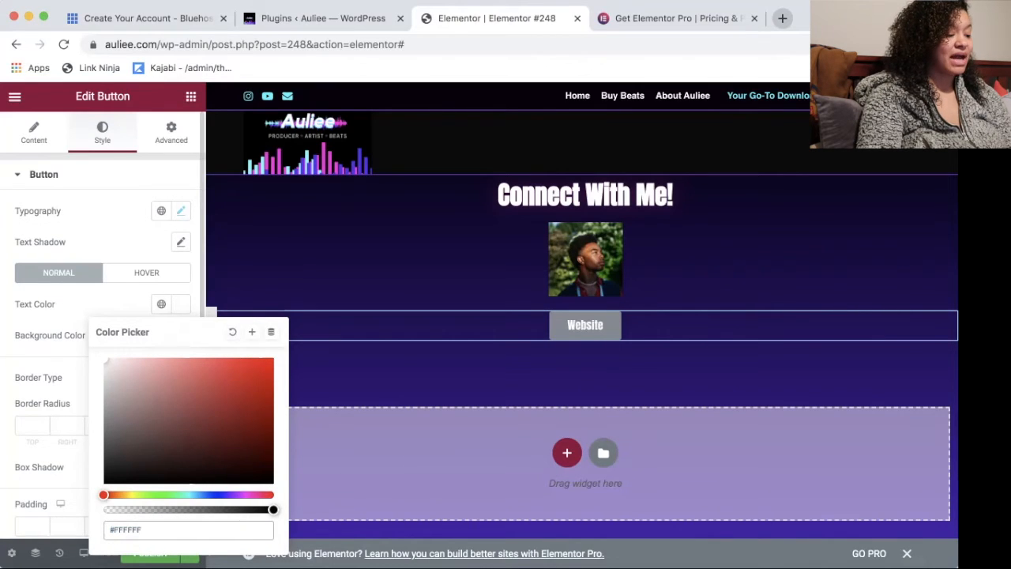
{"action": "key", "text": "Return"}
{"action": "left_click", "coordinate": [181, 304]}
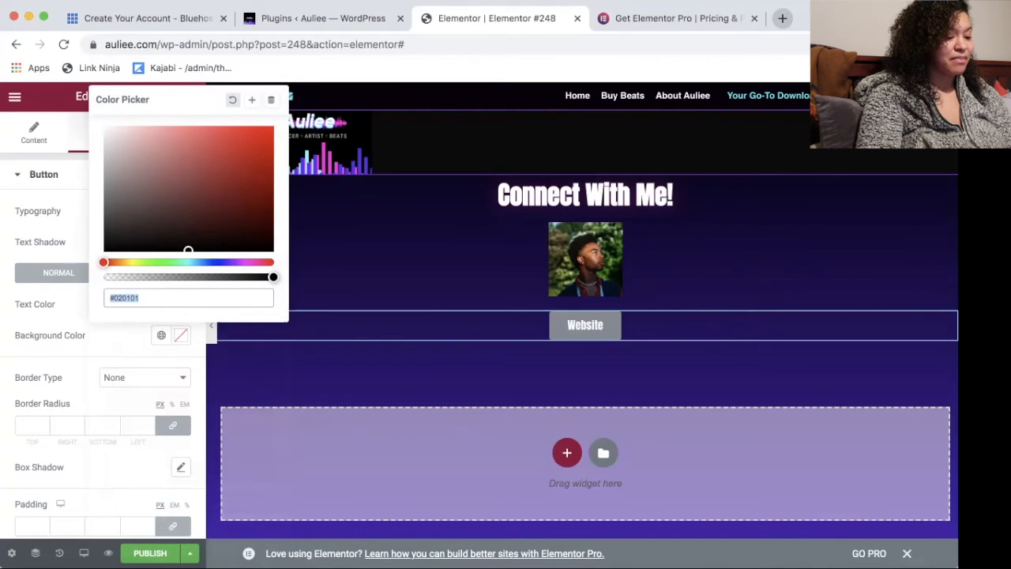
{"action": "key", "text": "Return"}
Step: Try the Groove border type on the Website button, and settle on Solid
{"action": "left_click", "coordinate": [145, 377]}
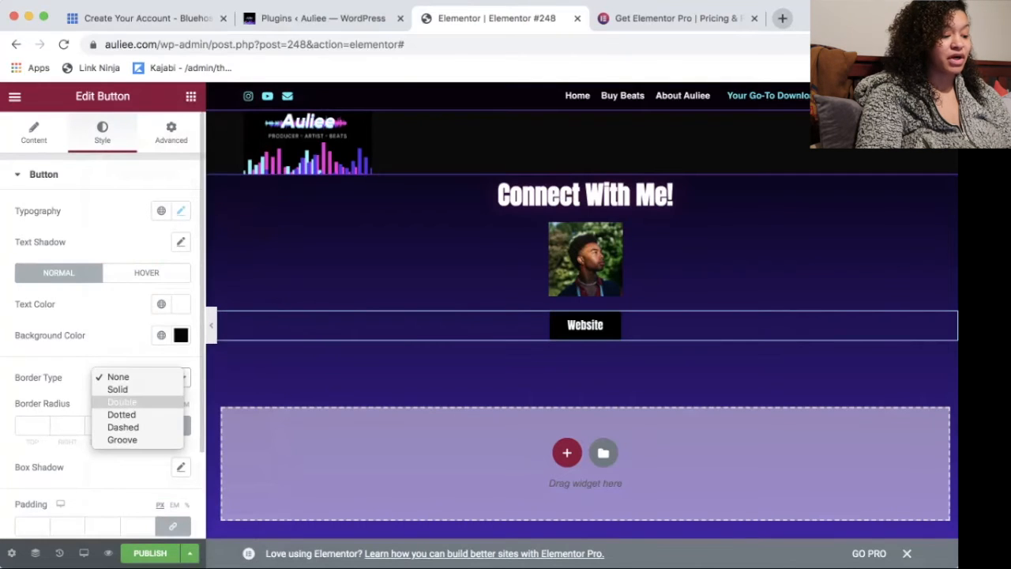
{"action": "key", "text": "Return"}
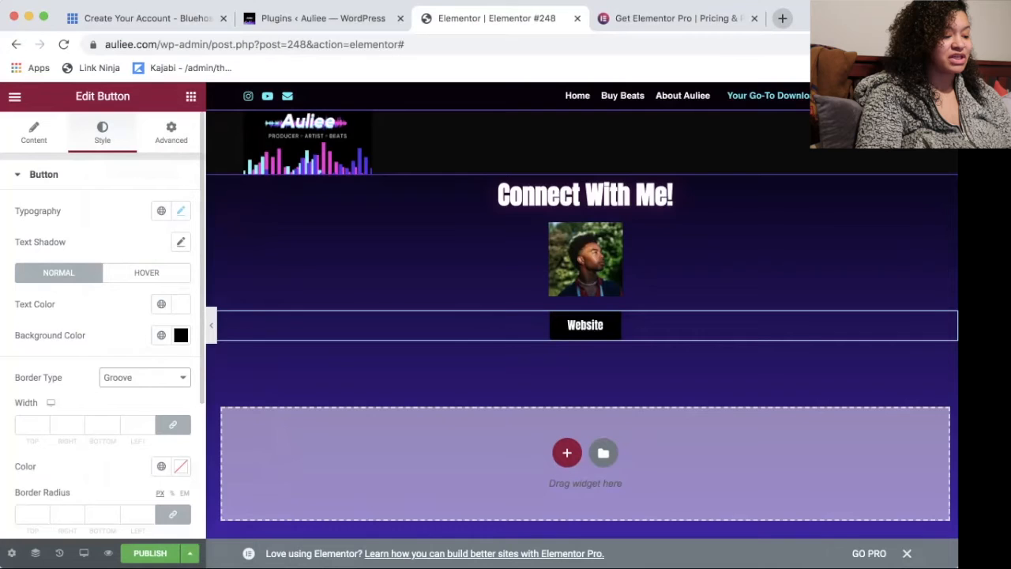
{"action": "key", "text": "space"}
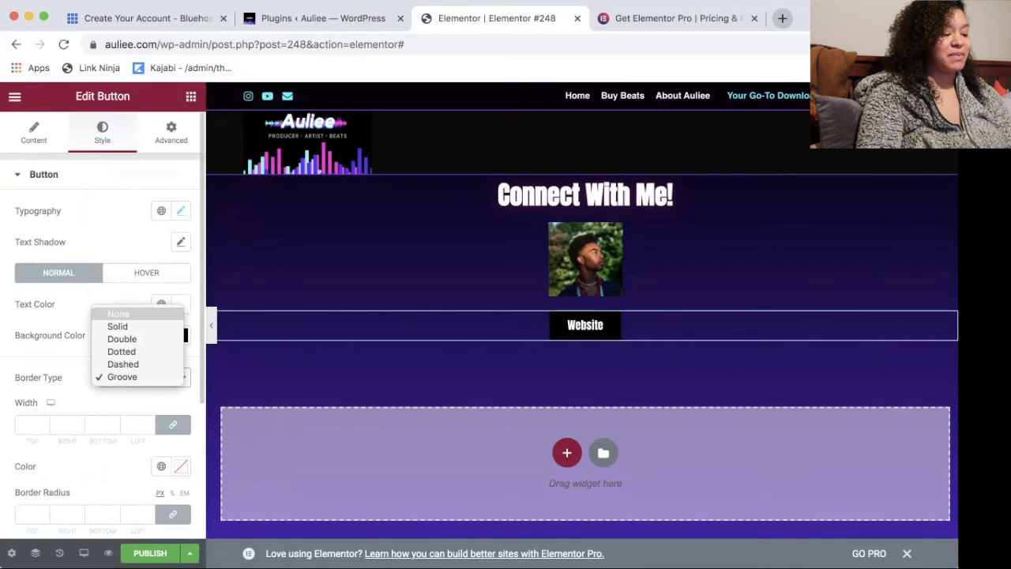
{"action": "key", "text": "Down"}
{"action": "key", "text": "Return"}
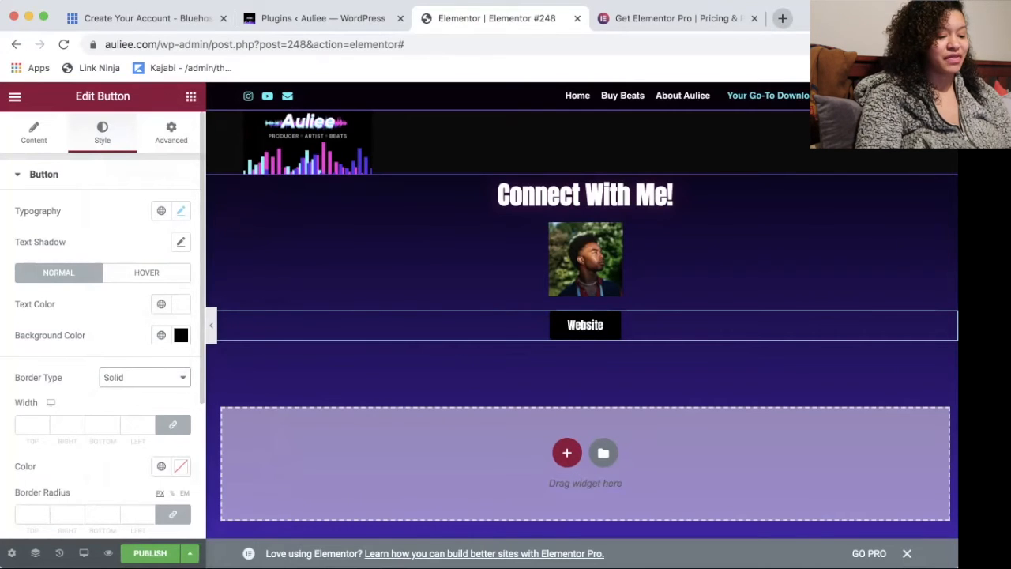
Step: Set the Website button's border color to the bright pink #FF00D2
{"action": "scroll", "coordinate": [102, 325], "scroll_direction": "down", "scroll_amount": 5}
{"action": "left_click", "coordinate": [181, 337]}
{"action": "left_click_drag", "start_coordinate": [103, 263], "coordinate": [251, 263]}
{"action": "left_click_drag", "start_coordinate": [188, 251], "coordinate": [272, 128]}
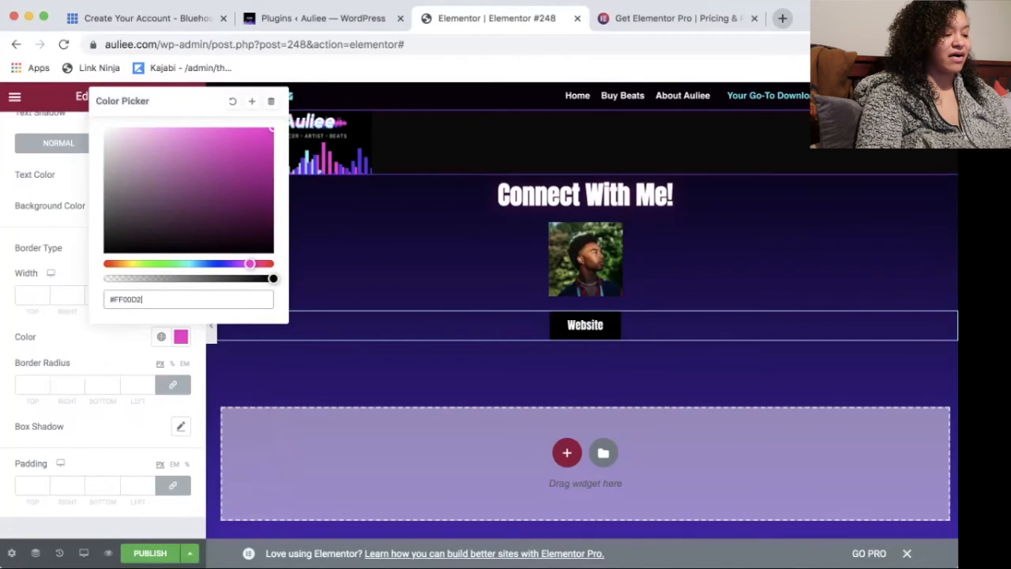
{"action": "left_click", "coordinate": [103, 340]}
{"action": "scroll", "coordinate": [149, 296], "scroll_direction": "down", "scroll_amount": 1}
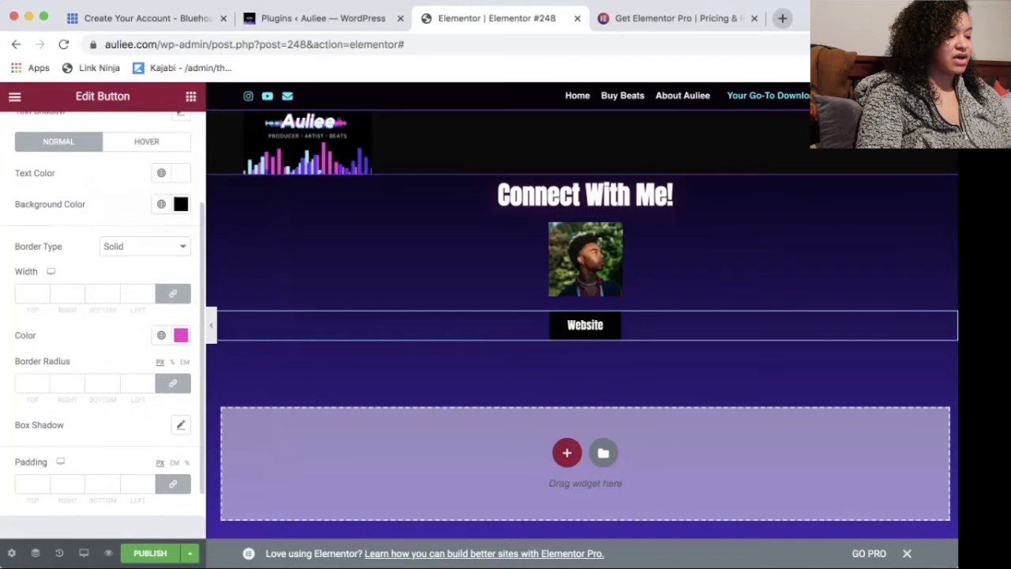
Step: Set the Website button's border width to 2 on all four sides
{"action": "scroll", "coordinate": [103, 314], "scroll_direction": "down", "scroll_amount": 1}
{"action": "left_click", "coordinate": [43, 279]}
{"action": "type", "text": "1"}
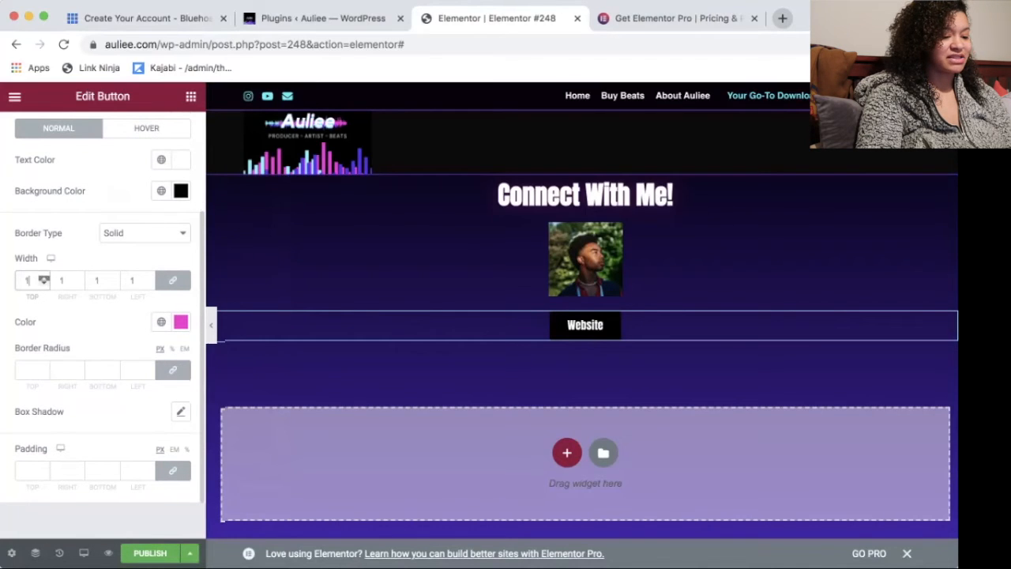
{"action": "left_click", "coordinate": [43, 278]}
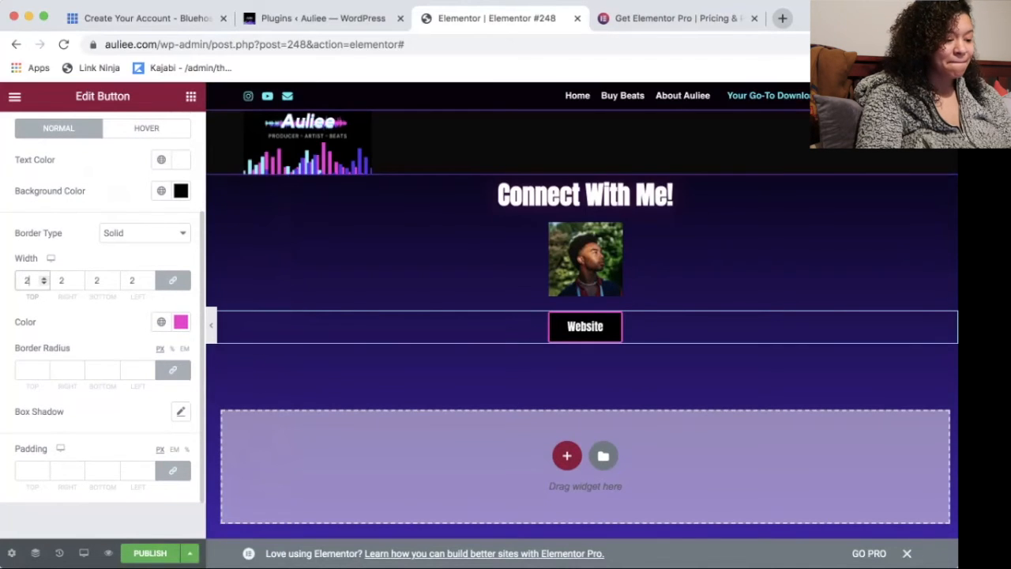
Step: Try the Double, Solid and Dashed border types on the Website button, and settle on Groove with a width of 3
{"action": "left_click", "coordinate": [145, 232]}
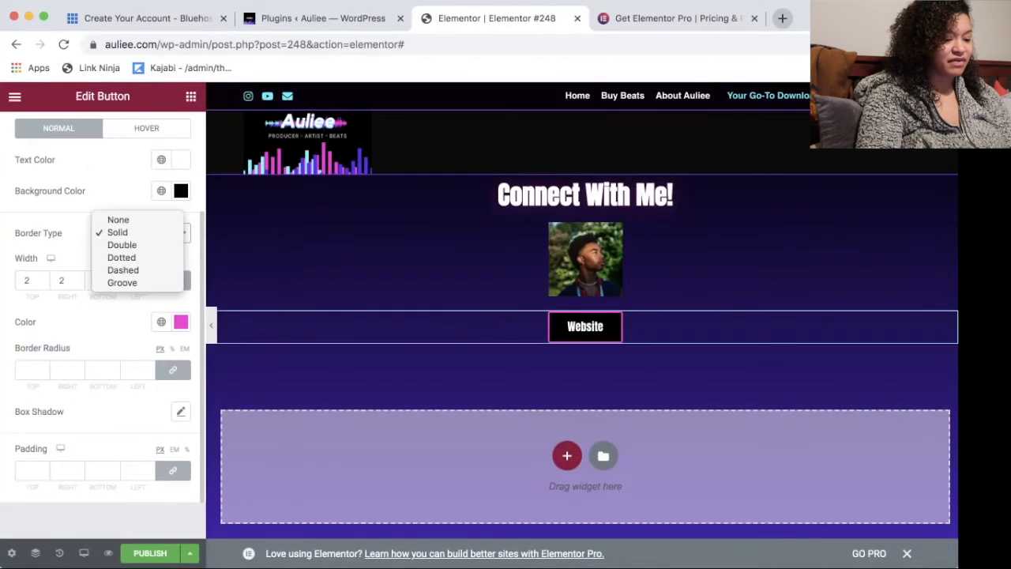
{"action": "left_click", "coordinate": [122, 245]}
{"action": "left_click", "coordinate": [145, 233]}
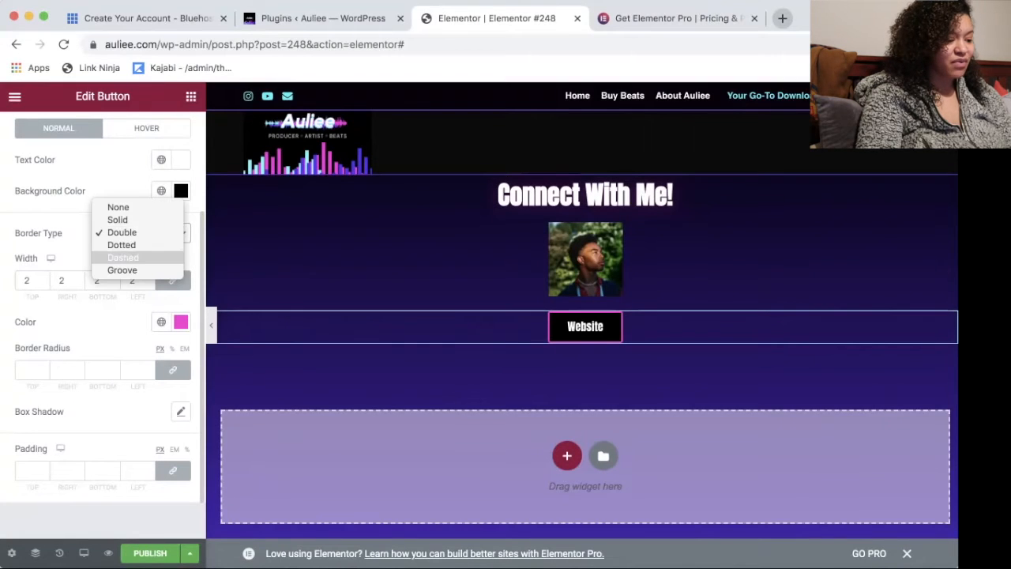
{"action": "left_click", "coordinate": [117, 220]}
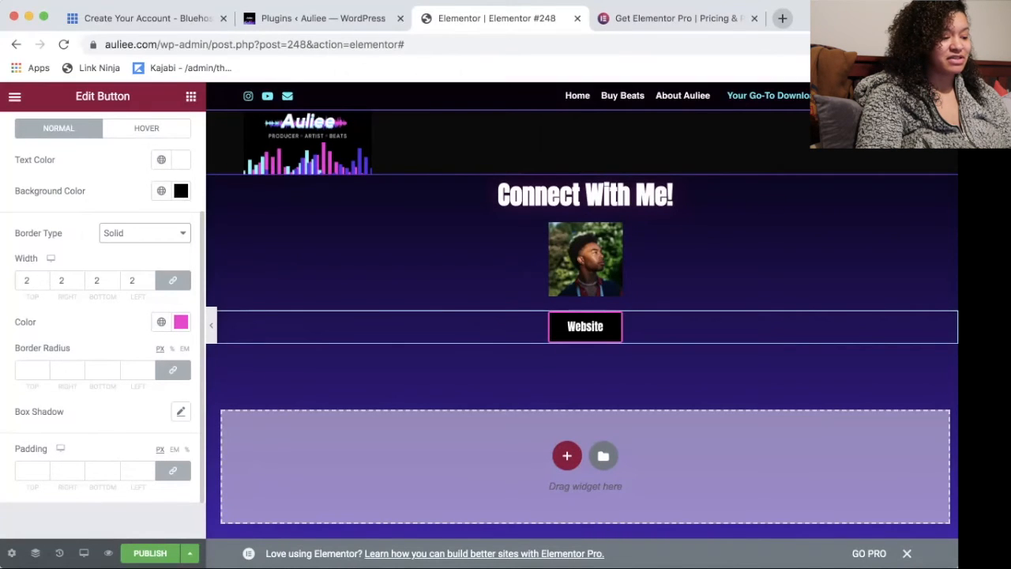
{"action": "left_click", "coordinate": [126, 232]}
{"action": "left_click", "coordinate": [122, 258]}
{"action": "left_click", "coordinate": [145, 232]}
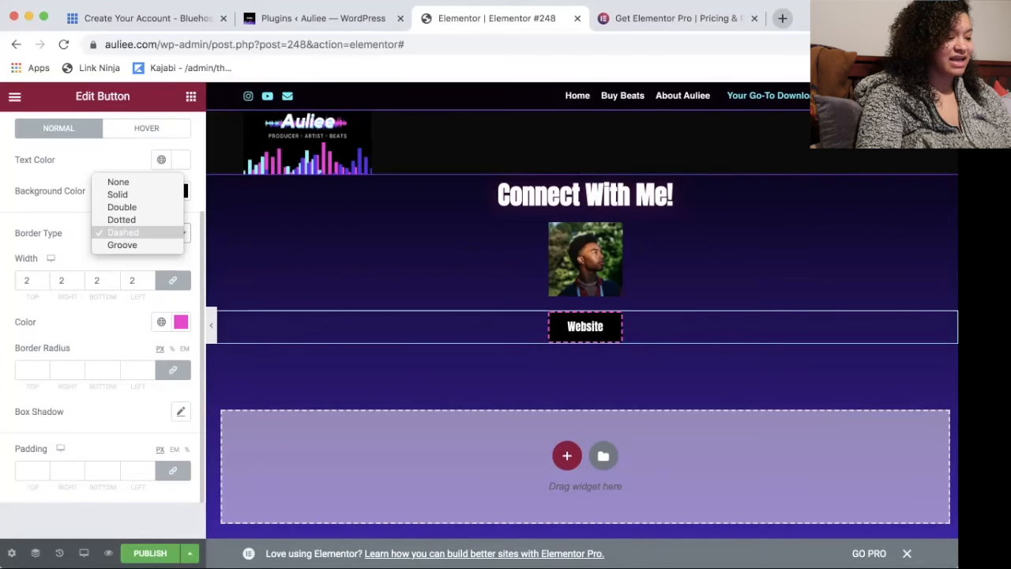
{"action": "left_click", "coordinate": [121, 257]}
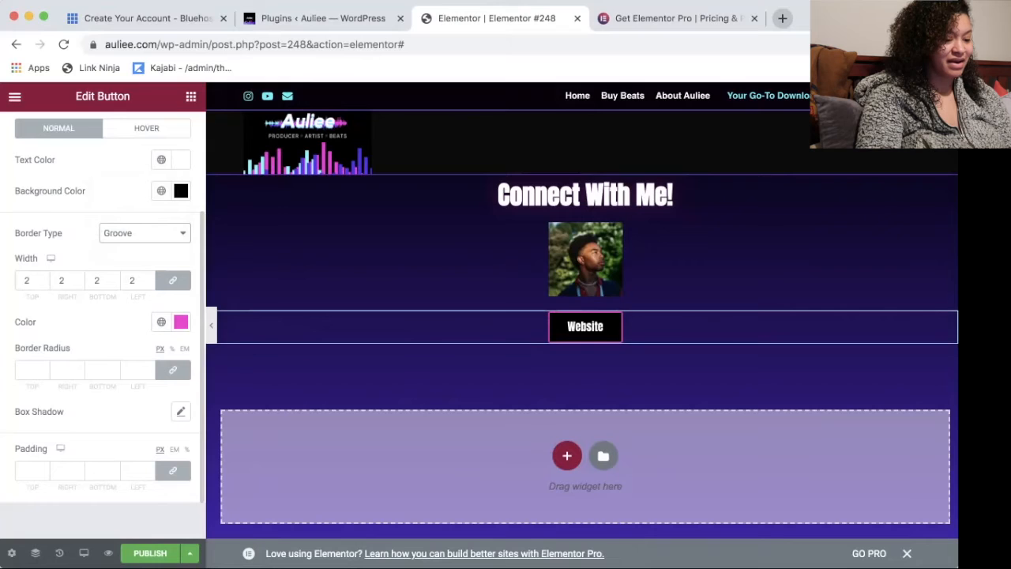
{"action": "left_click", "coordinate": [145, 232]}
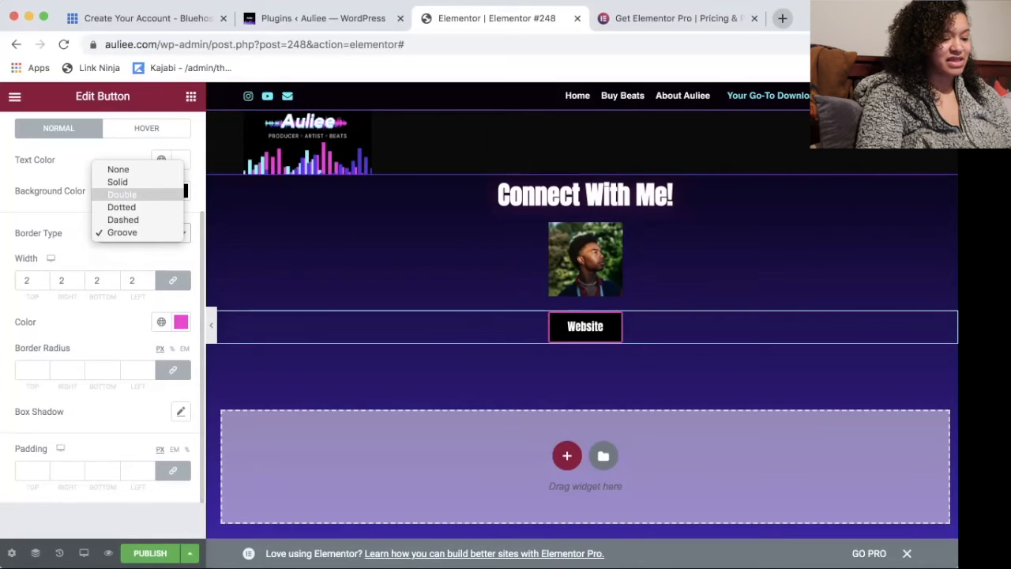
{"action": "left_click", "coordinate": [122, 194]}
{"action": "left_click", "coordinate": [138, 233]}
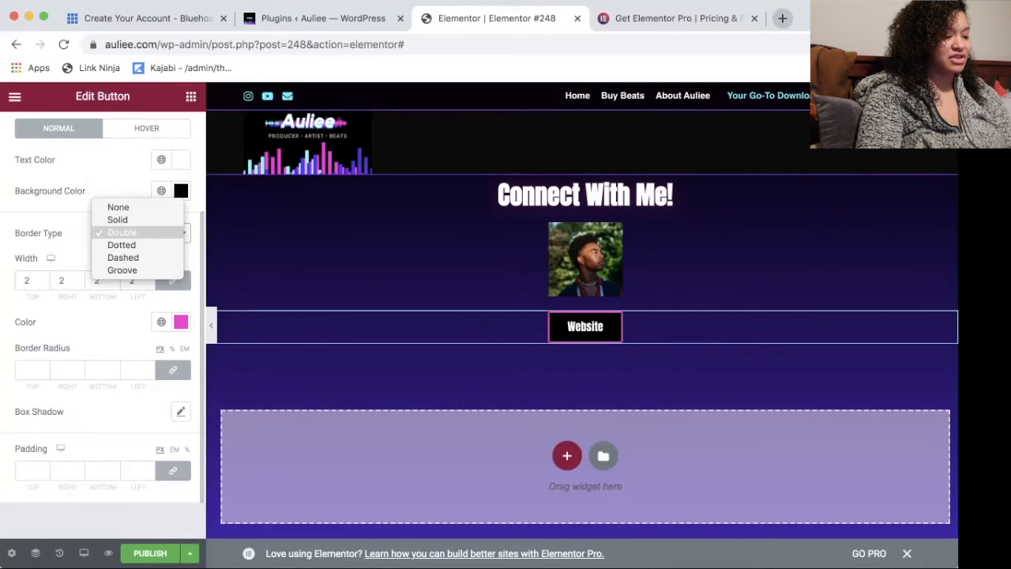
{"action": "left_click", "coordinate": [123, 270]}
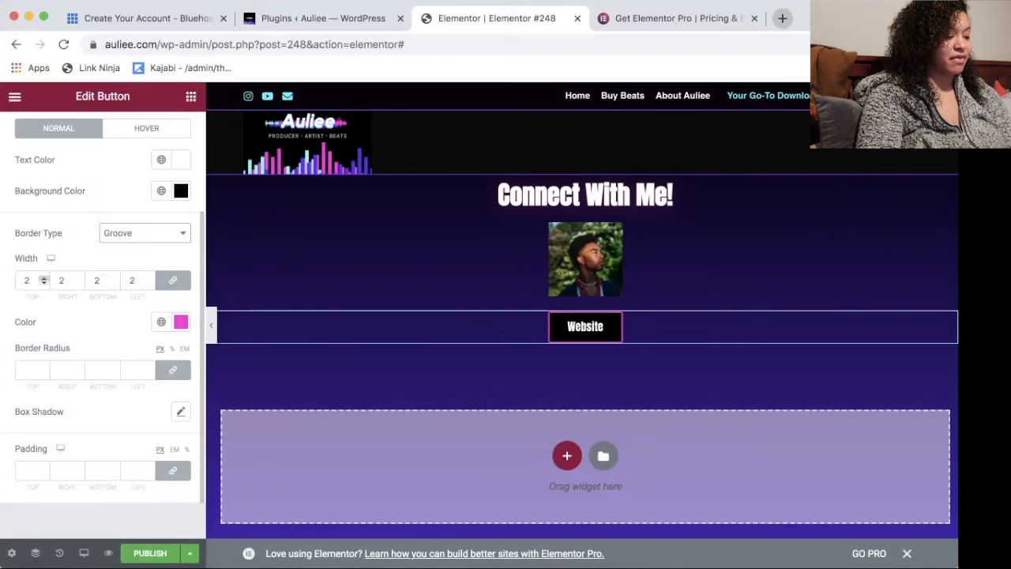
{"action": "left_click", "coordinate": [44, 277]}
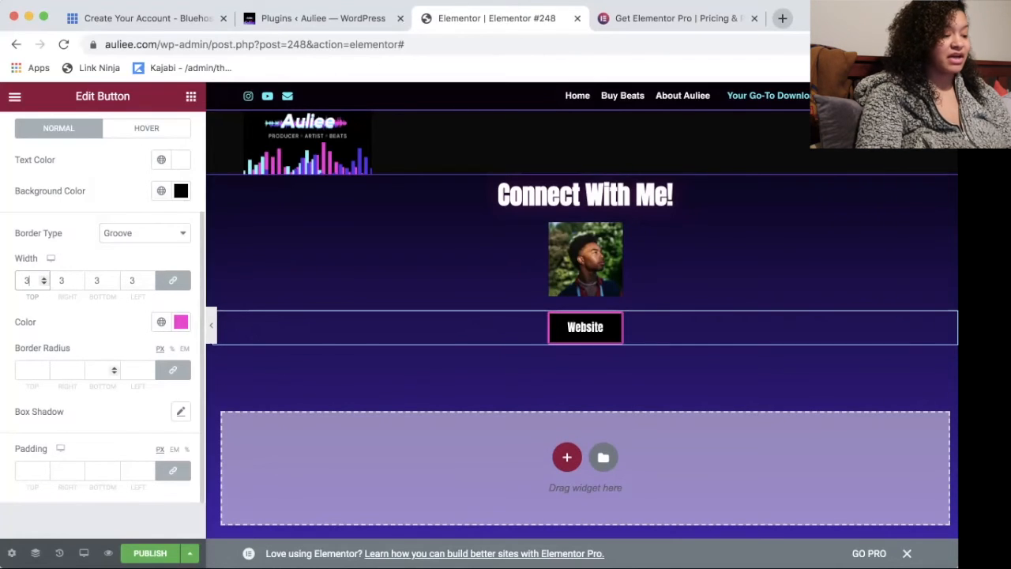
Step: Duplicate the styled Website button twice so that three buttons are stacked below the image
{"action": "scroll", "coordinate": [103, 316], "scroll_direction": "up", "scroll_amount": 5}
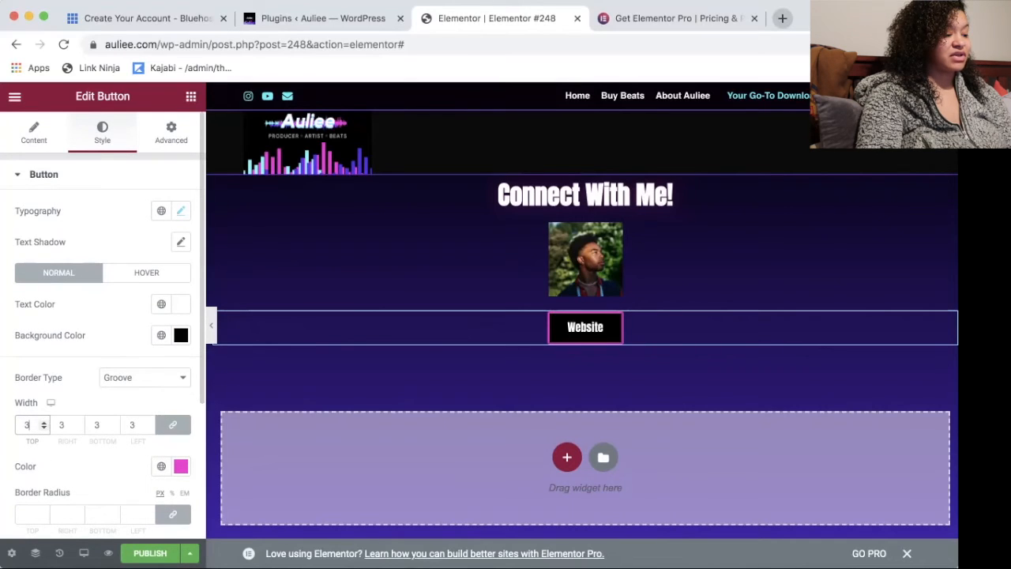
{"action": "left_click", "coordinate": [44, 175]}
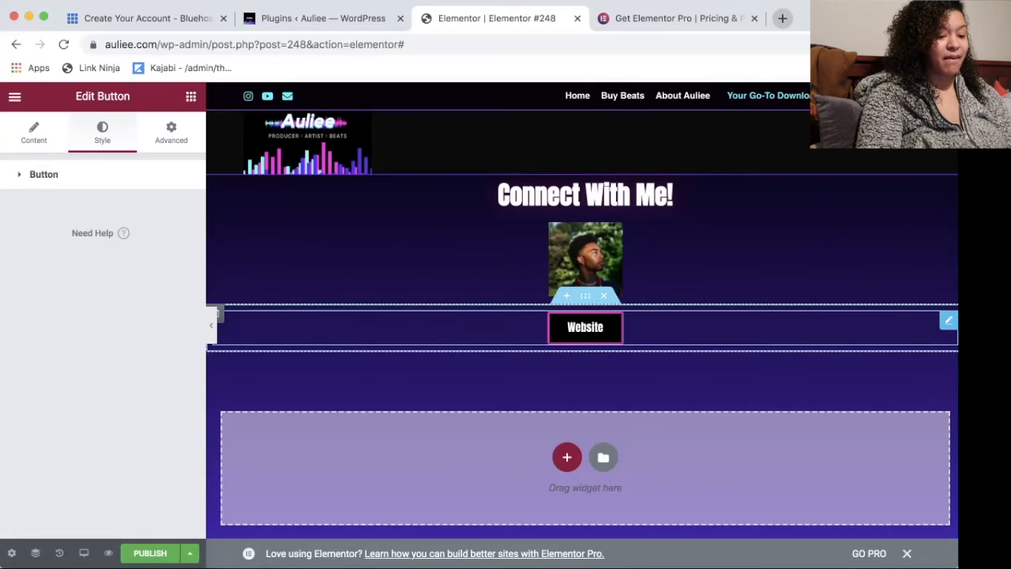
{"action": "left_click", "coordinate": [586, 296]}
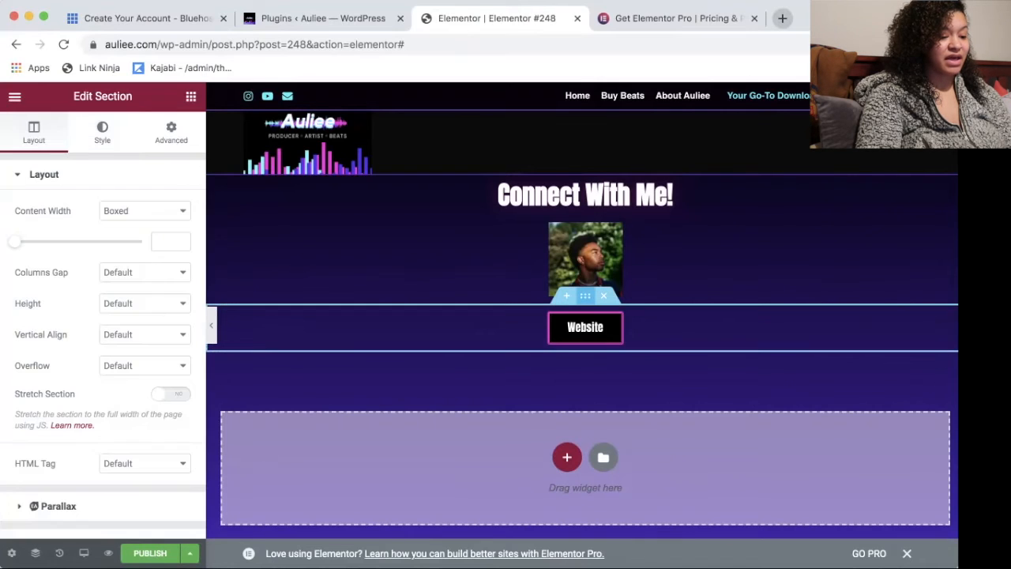
{"action": "left_click", "coordinate": [585, 327]}
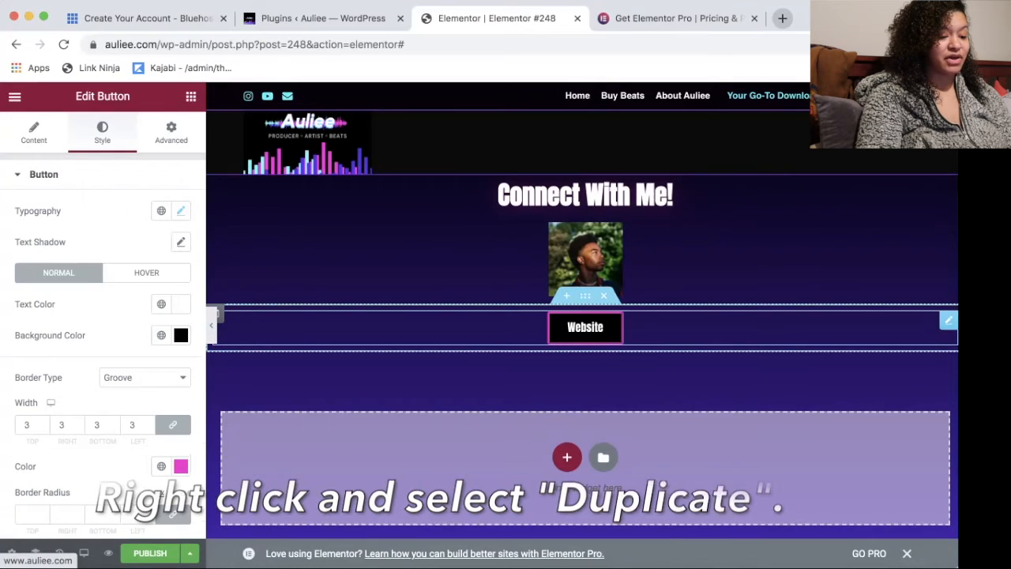
{"action": "right_click", "coordinate": [587, 324]}
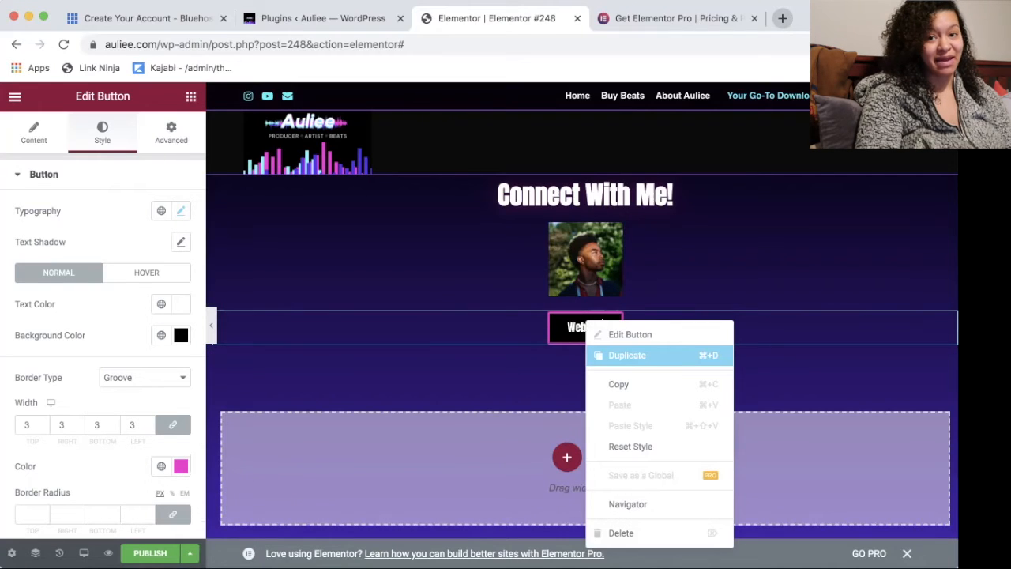
{"action": "left_click", "coordinate": [627, 355]}
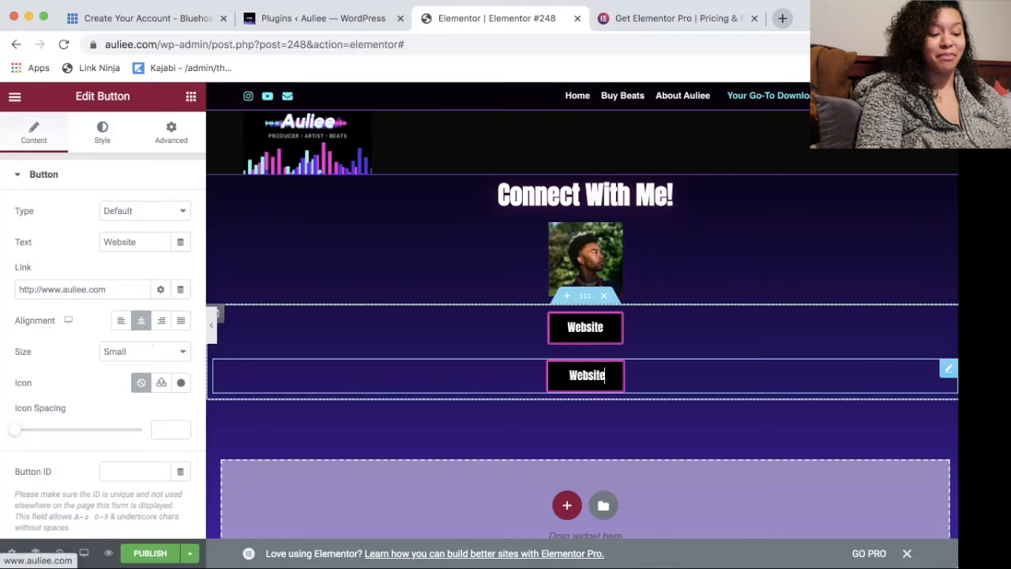
{"action": "right_click", "coordinate": [620, 376]}
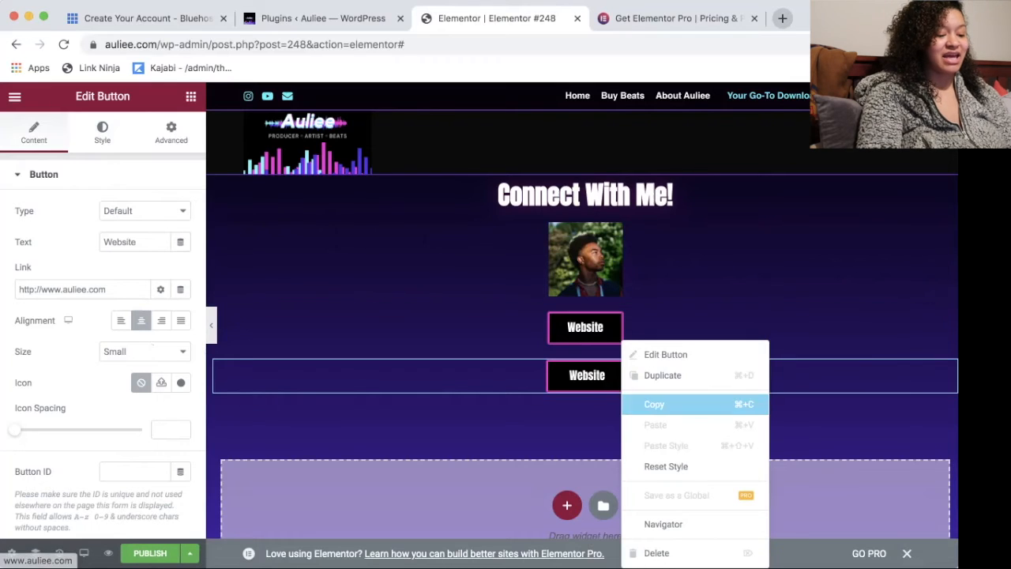
{"action": "left_click", "coordinate": [663, 376]}
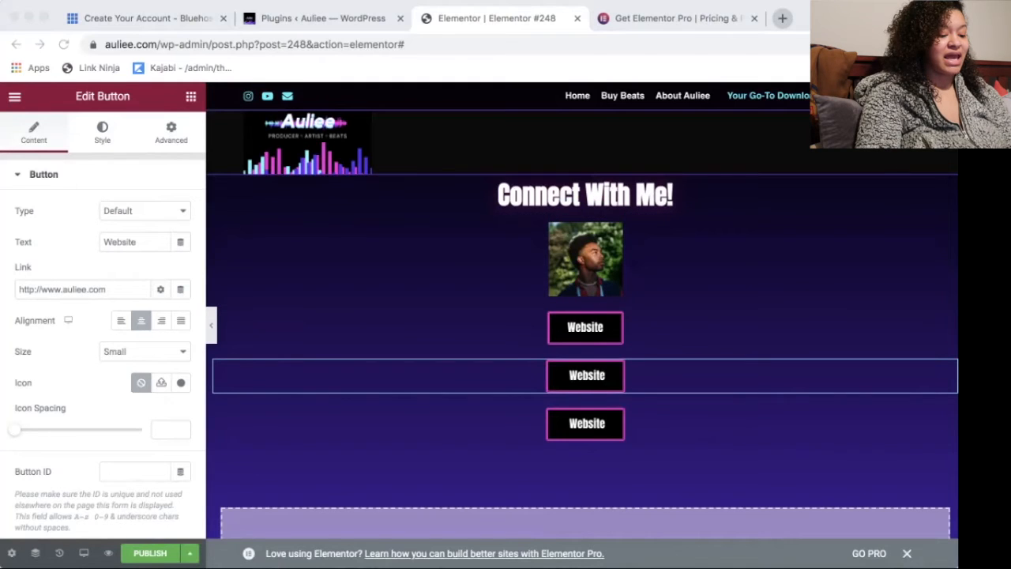
Step: Change the text of the middle button to "My Youtube Channel"
{"action": "key", "text": "super+Tab"}
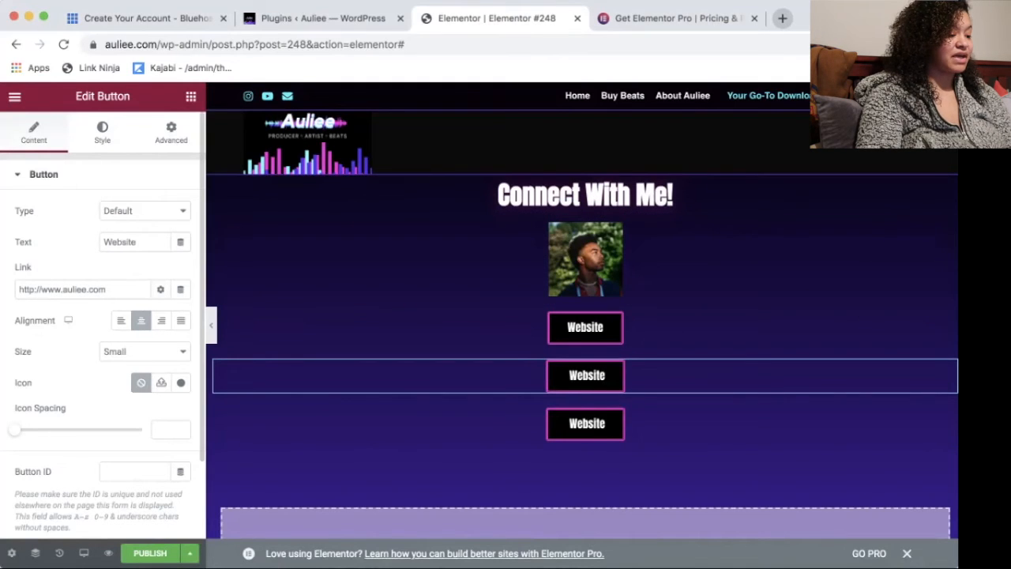
{"action": "key", "text": "super+a"}
{"action": "key", "text": "BackSpace"}
{"action": "type", "text": "My Youtube Channel"}
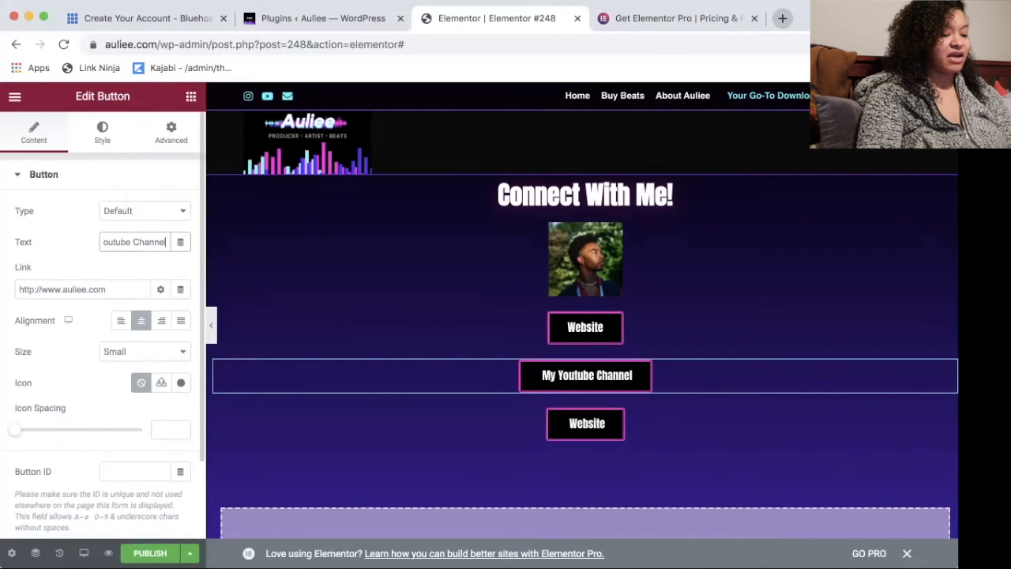
Step: Replace the My Youtube Channel button's link with the copied YouTube channel URL
{"action": "key", "text": "super+Tab"}
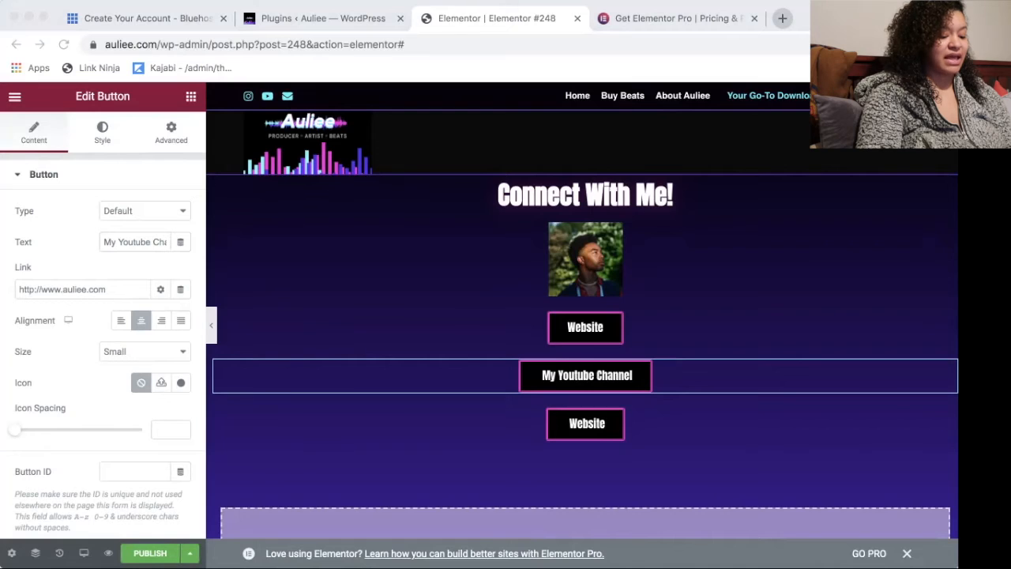
{"action": "key", "text": "super+Tab"}
{"action": "triple_click", "coordinate": [63, 289]}
{"action": "key", "text": "BackSpace"}
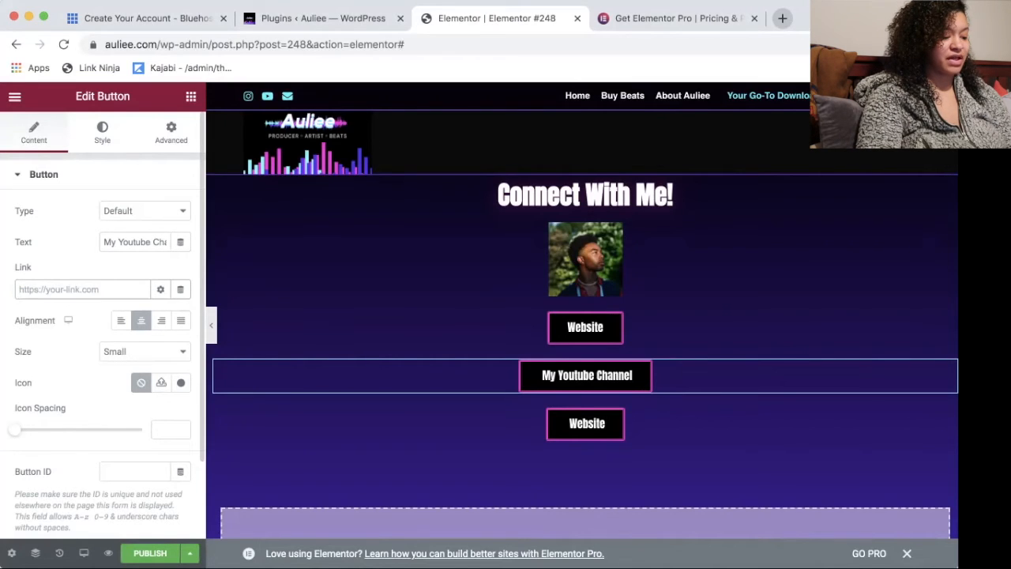
{"action": "key", "text": "super+v"}
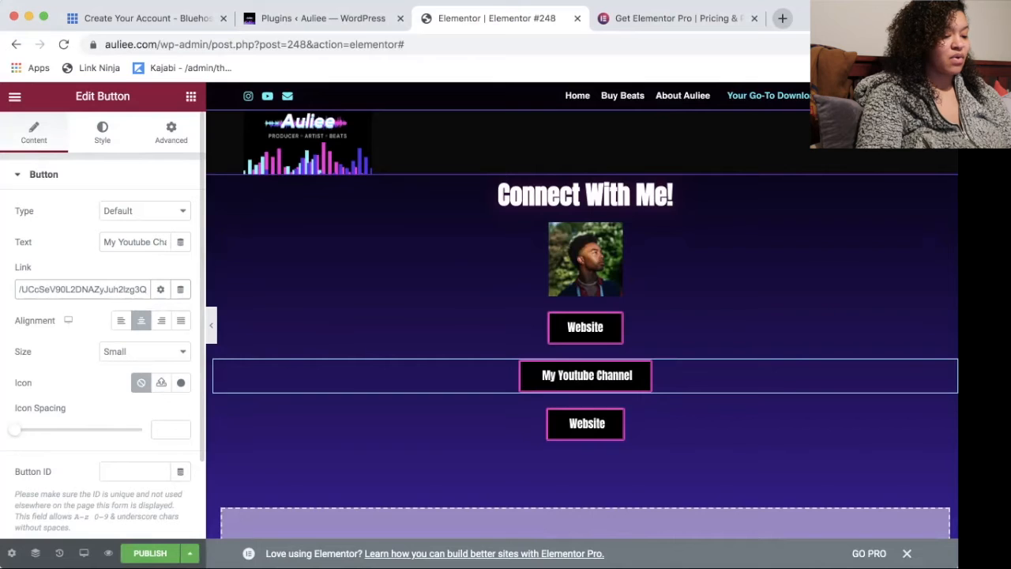
Step: Try the text "BeatStars" on the third button, and settle on "Purchase My Beats"
{"action": "left_click", "coordinate": [605, 423]}
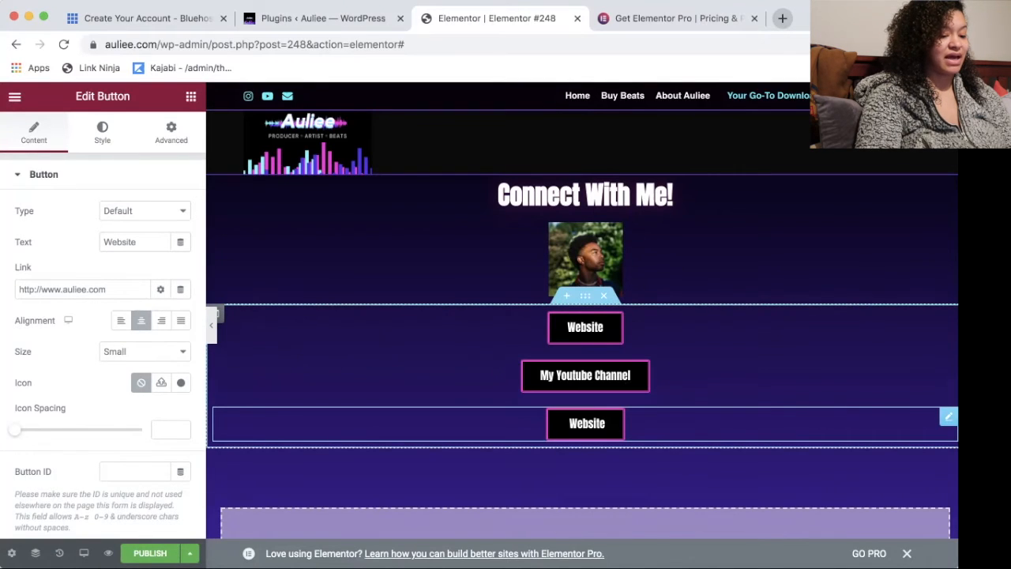
{"action": "key", "text": "super+Tab"}
{"action": "key", "text": "super+Tab"}
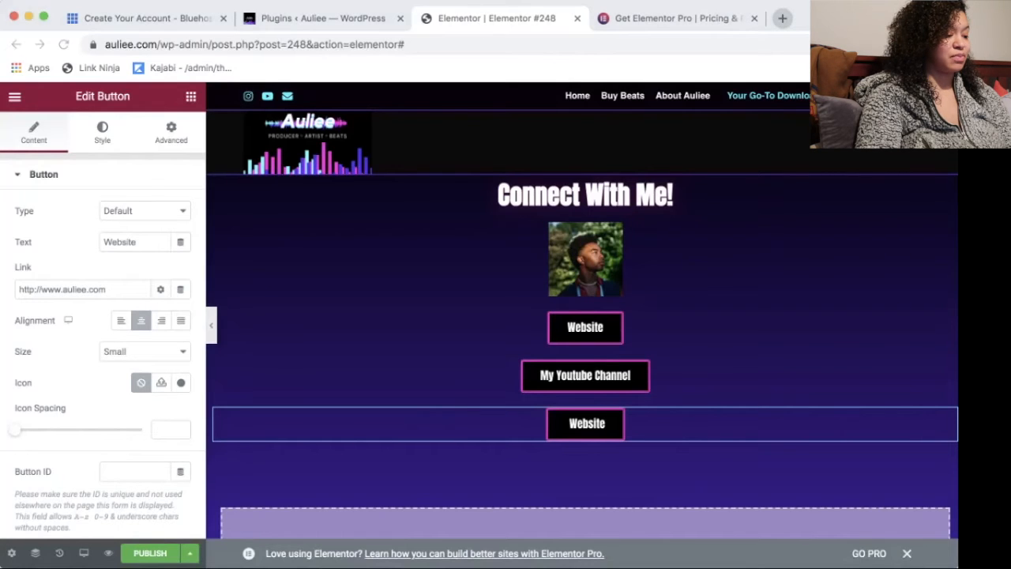
{"action": "double_click", "coordinate": [136, 242]}
{"action": "type", "text": "Beat"}
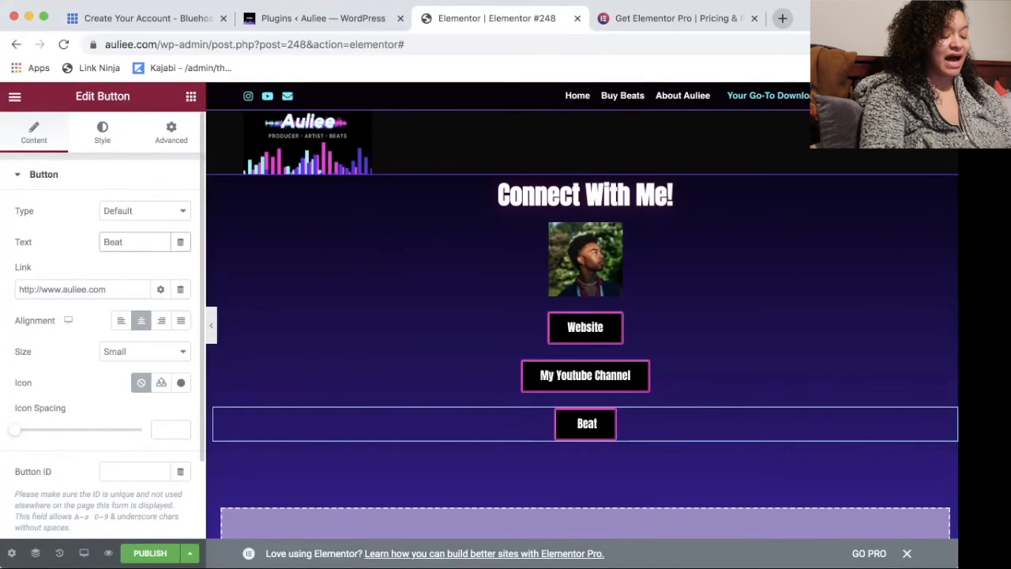
{"action": "type", "text": "Stars"}
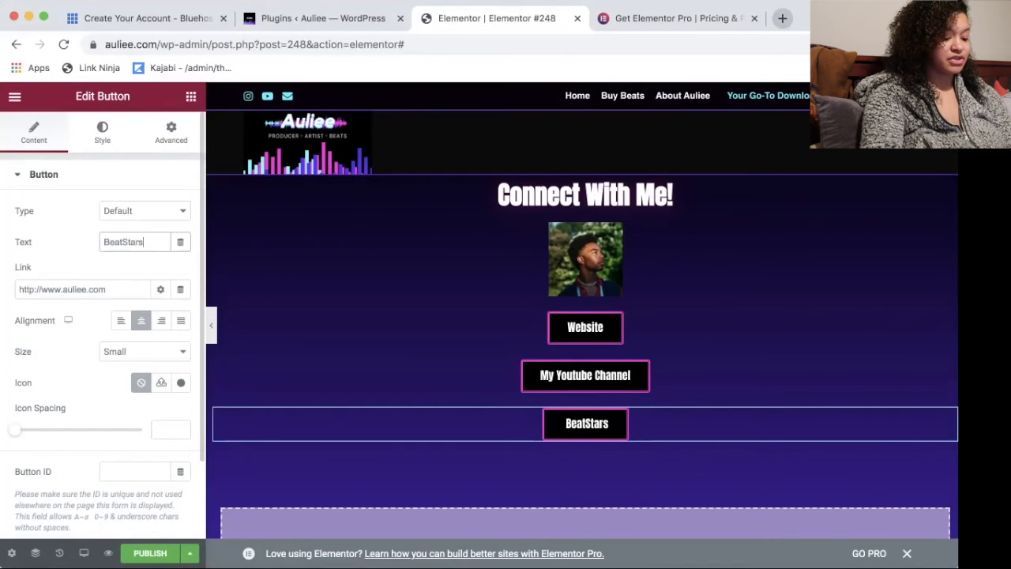
{"action": "key", "text": "super+a"}
{"action": "key", "text": "BackSpace"}
{"action": "type", "text": "Par"}
{"action": "key", "text": "BackSpace"}
{"action": "key", "text": "BackSpace"}
{"action": "key", "text": "BackSpace"}
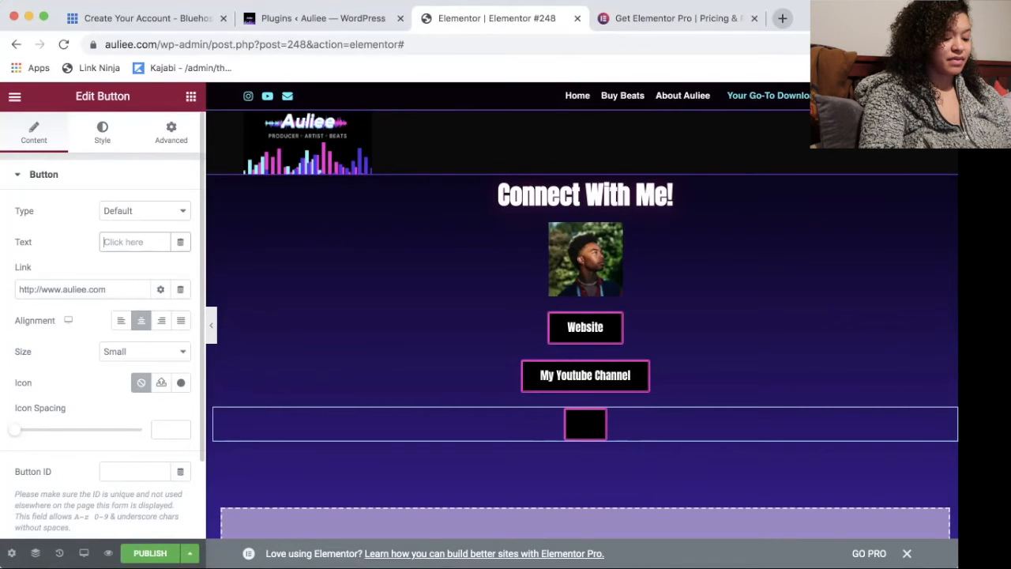
{"action": "type", "text": "Purch"}
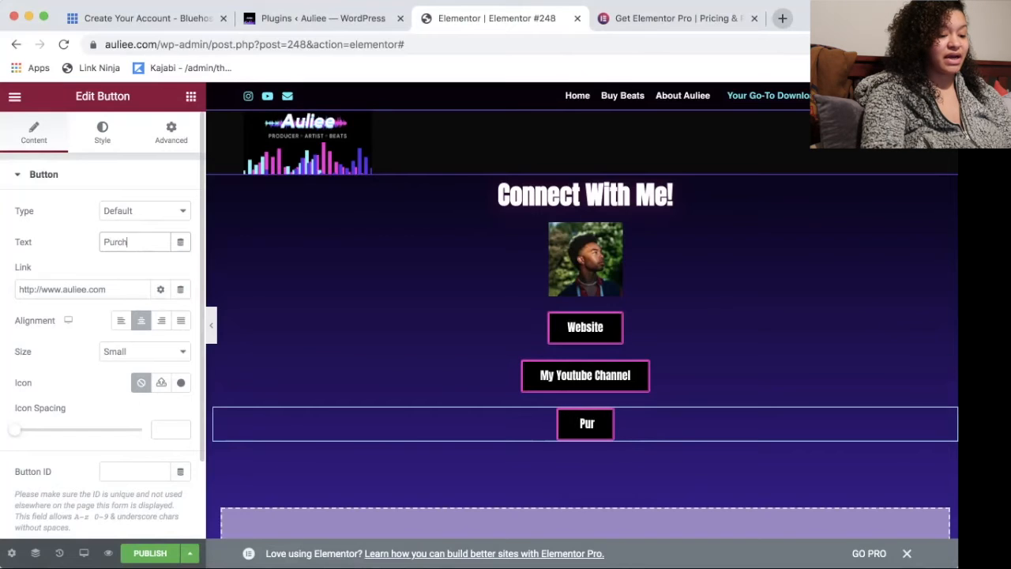
{"action": "type", "text": "ase M"}
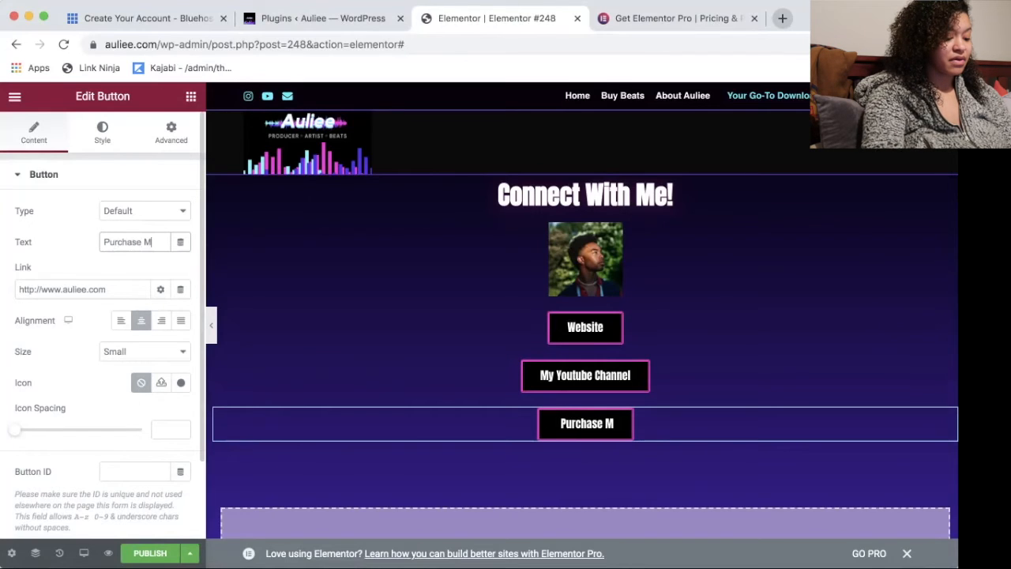
{"action": "type", "text": "y Beats"}
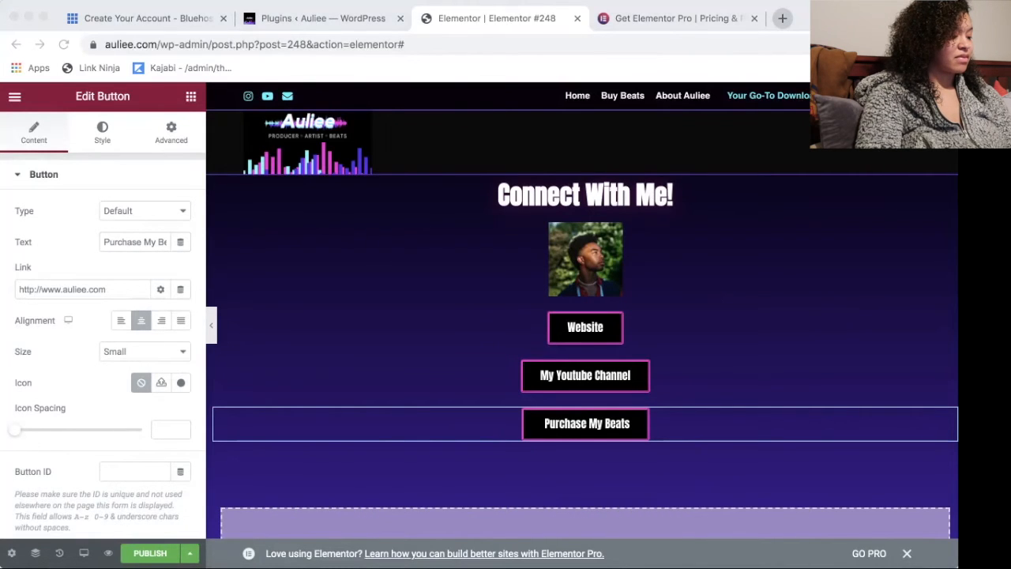
{"action": "triple_click", "coordinate": [63, 290]}
{"action": "key", "text": "BackSpace"}
{"action": "key", "text": "super+v"}
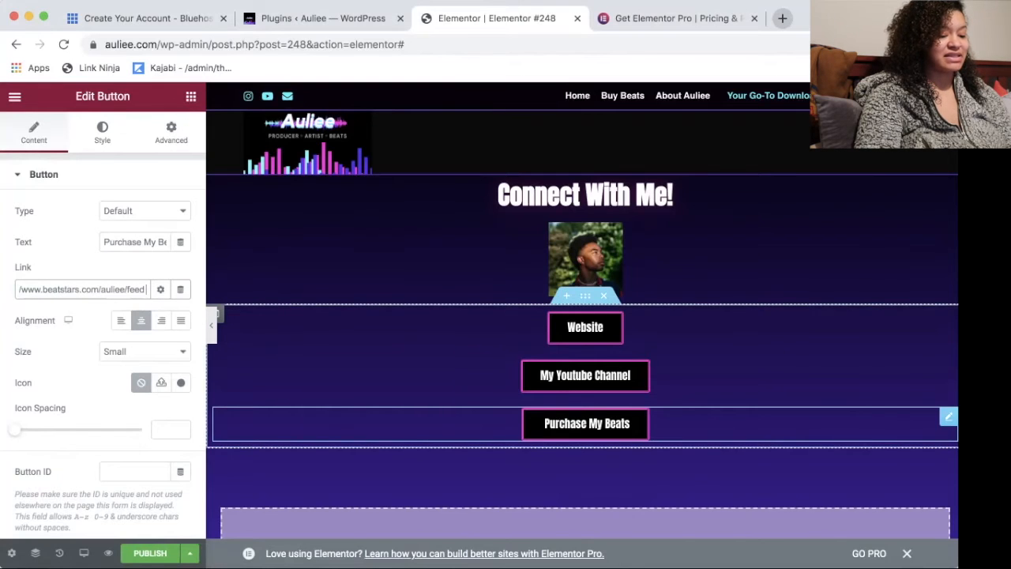
Step: Duplicate the Purchase My Beats button to add a fourth button below it
{"action": "right_click", "coordinate": [626, 424]}
{"action": "left_click", "coordinate": [664, 376]}
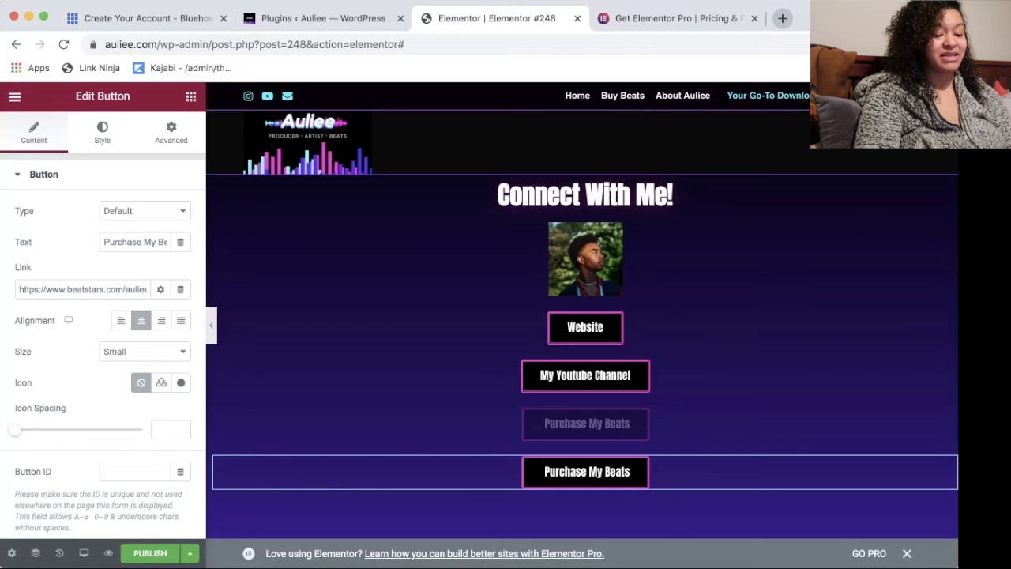
{"action": "key", "text": "super+Tab"}
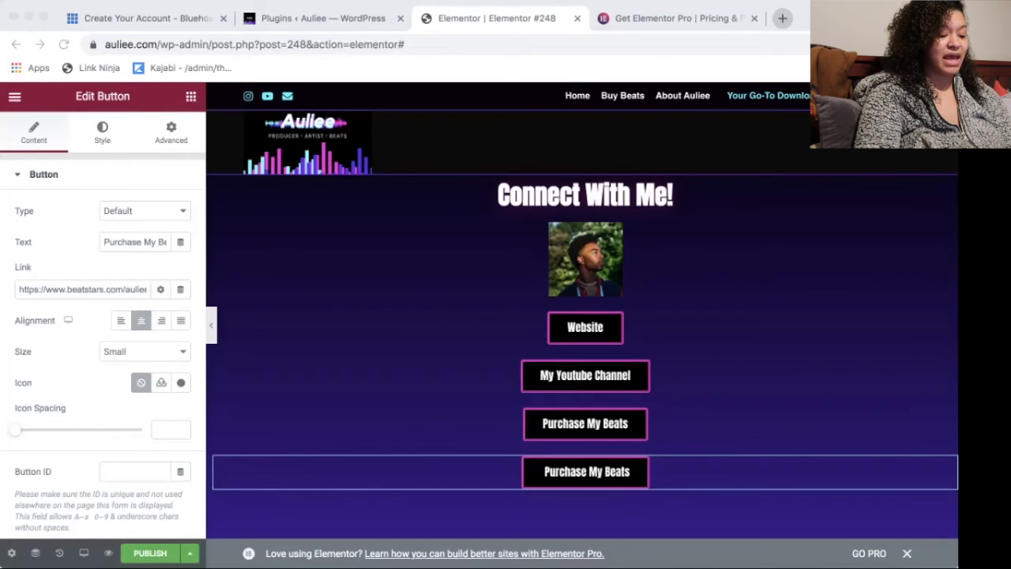
Step: Replace the fourth button's text with "Soundcloud"
{"action": "key", "text": "super+Tab"}
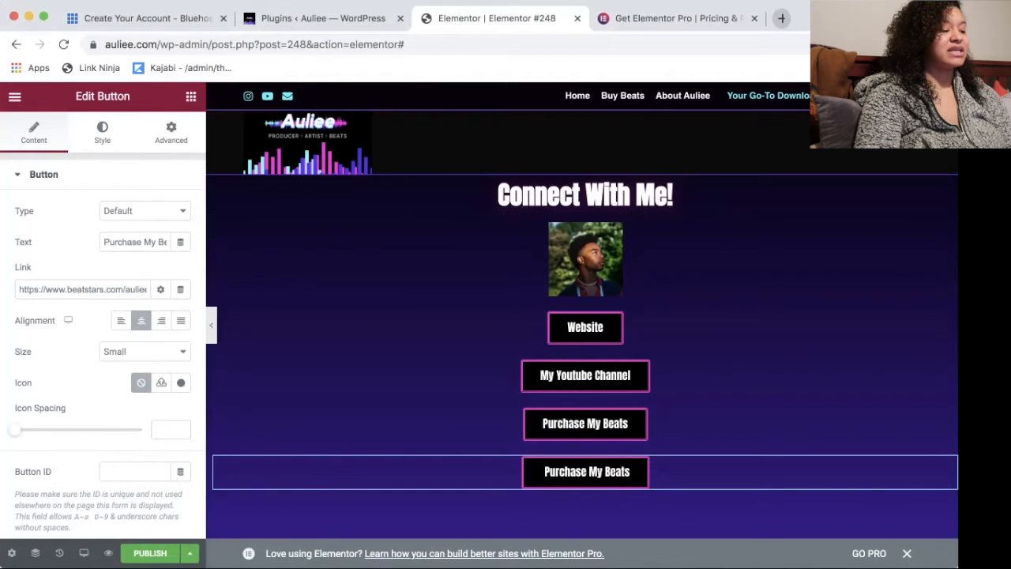
{"action": "left_click", "coordinate": [142, 242]}
{"action": "left_click_drag", "start_coordinate": [104, 243], "coordinate": [213, 244]}
{"action": "key", "text": "BackSpace"}
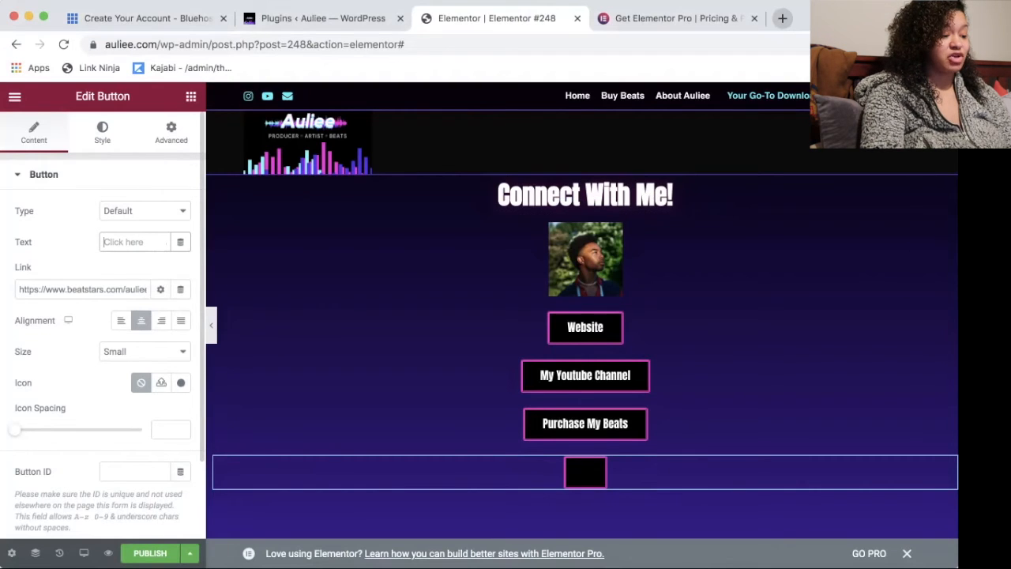
{"action": "type", "text": "Sou"}
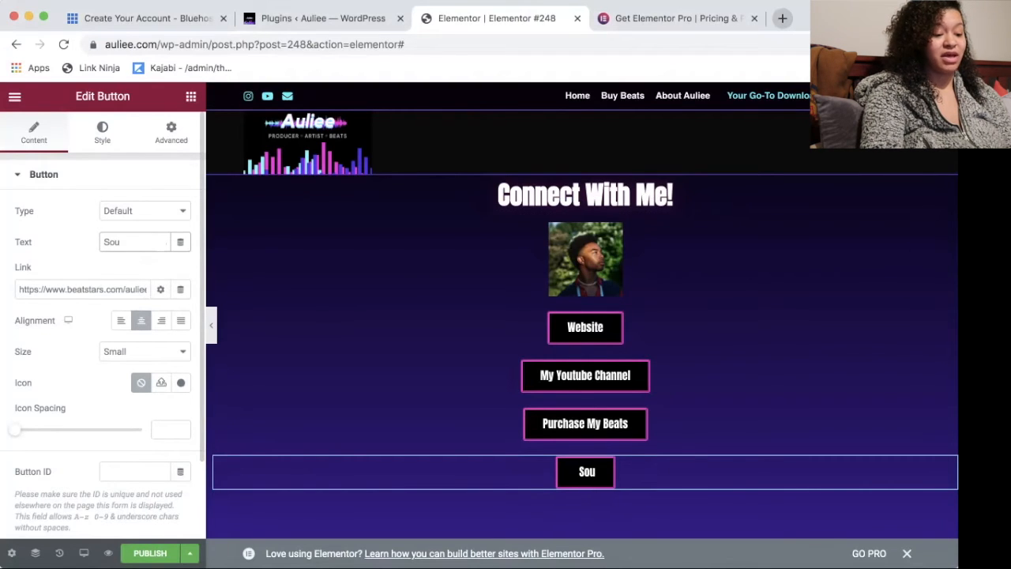
{"action": "type", "text": "nd"}
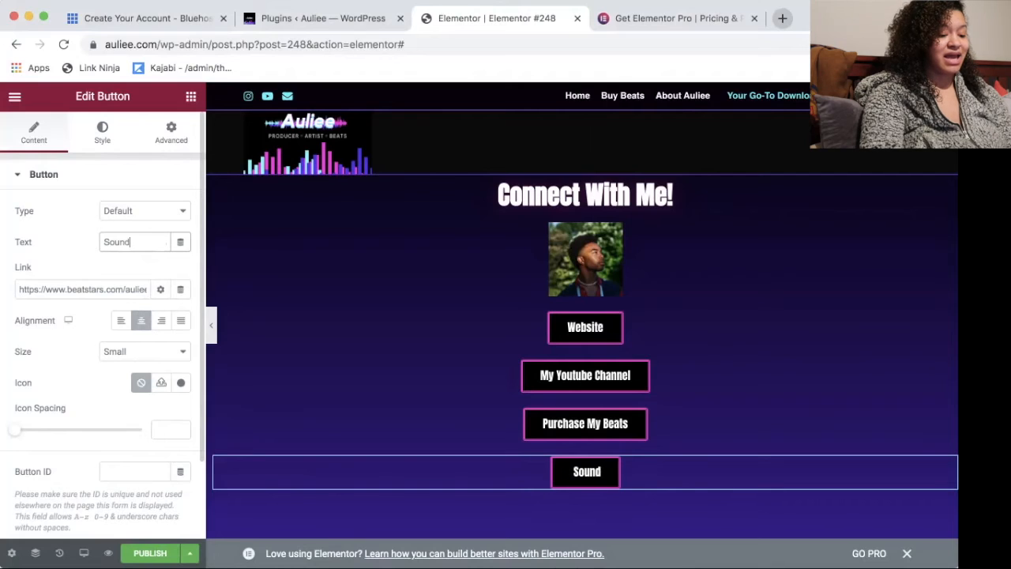
{"action": "type", "text": "cloud"}
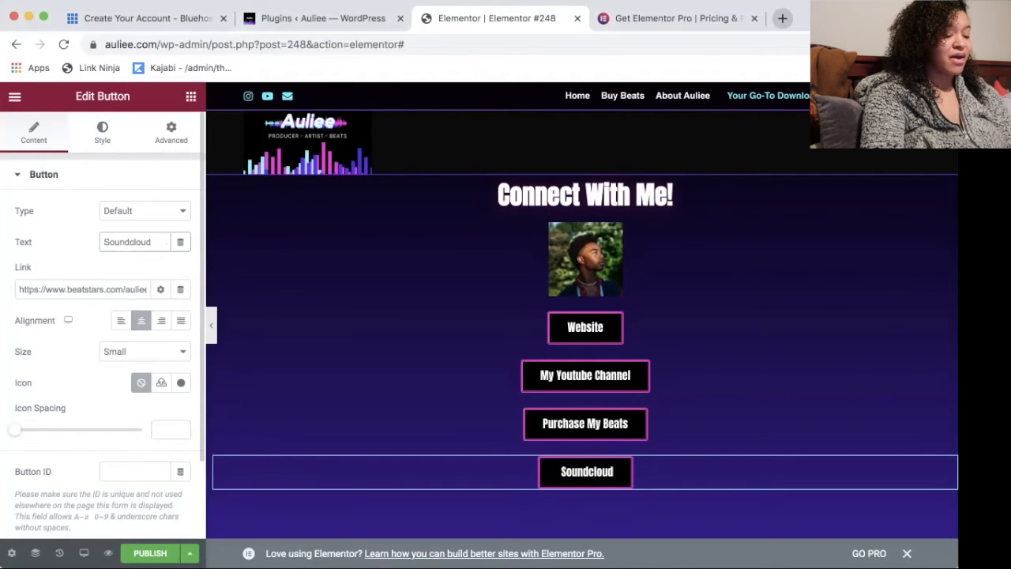
{"action": "type", "text": "Listen"}
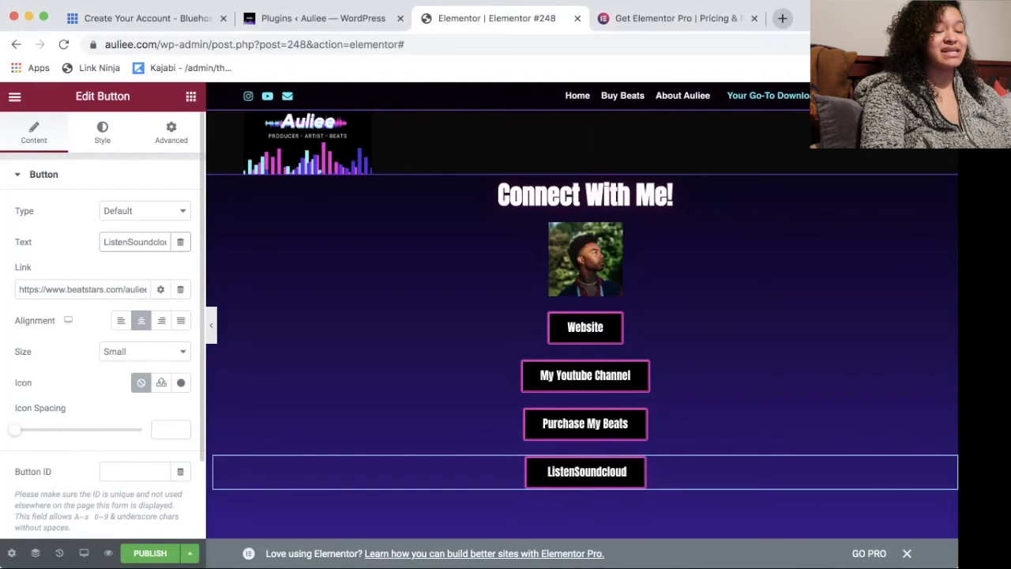
{"action": "type", "text": " to"}
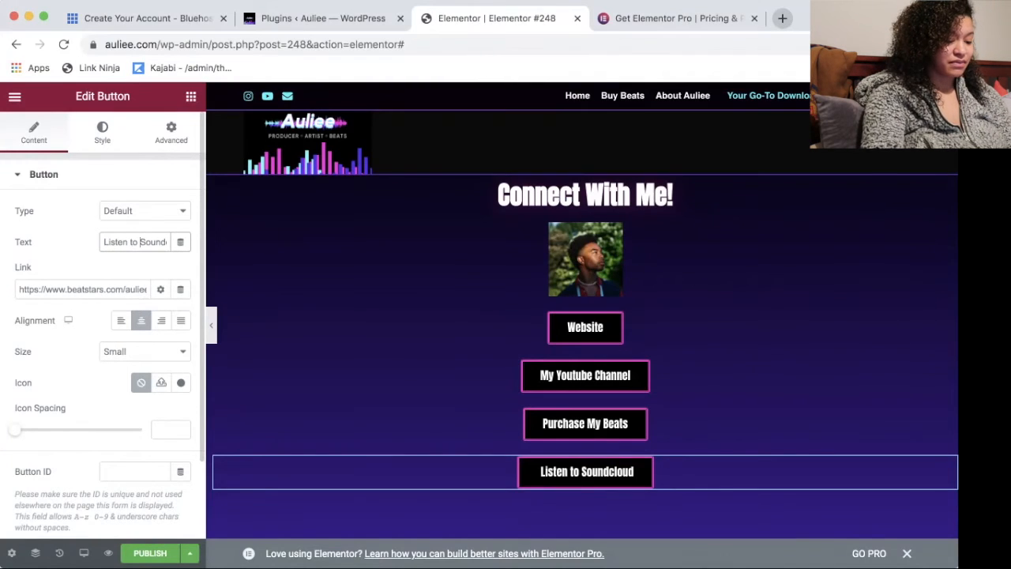
{"action": "key", "text": "BackSpace"}
{"action": "key", "text": "BackSpace"}
{"action": "key", "text": "BackSpace"}
{"action": "key", "text": "BackSpace"}
{"action": "key", "text": "BackSpace"}
{"action": "key", "text": "BackSpace"}
{"action": "key", "text": "BackSpace"}
{"action": "key", "text": "BackSpace"}
{"action": "key", "text": "BackSpace"}
{"action": "key", "text": "BackSpace"}
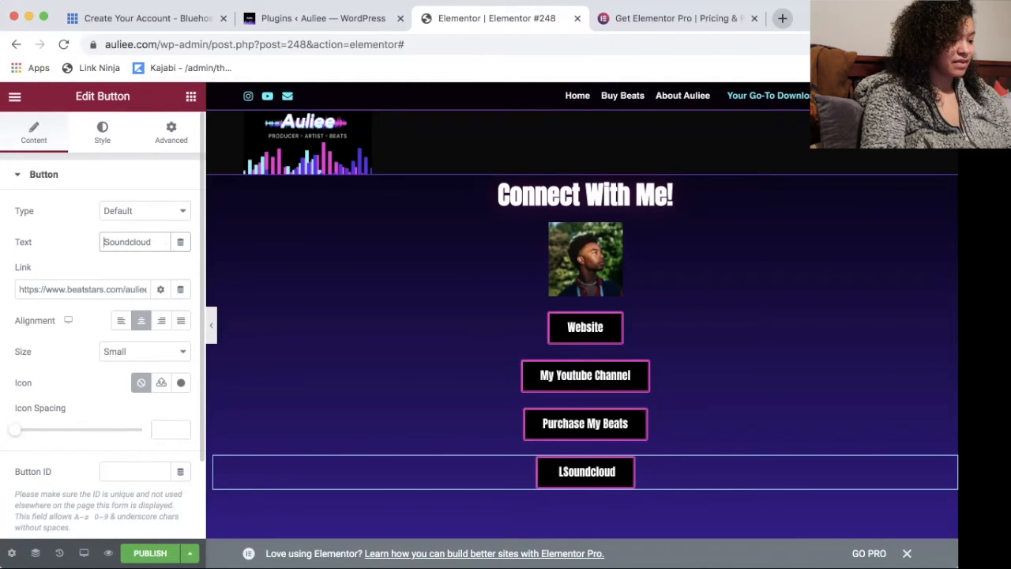
{"action": "type", "text": "My"}
{"action": "double_click", "coordinate": [138, 289]}
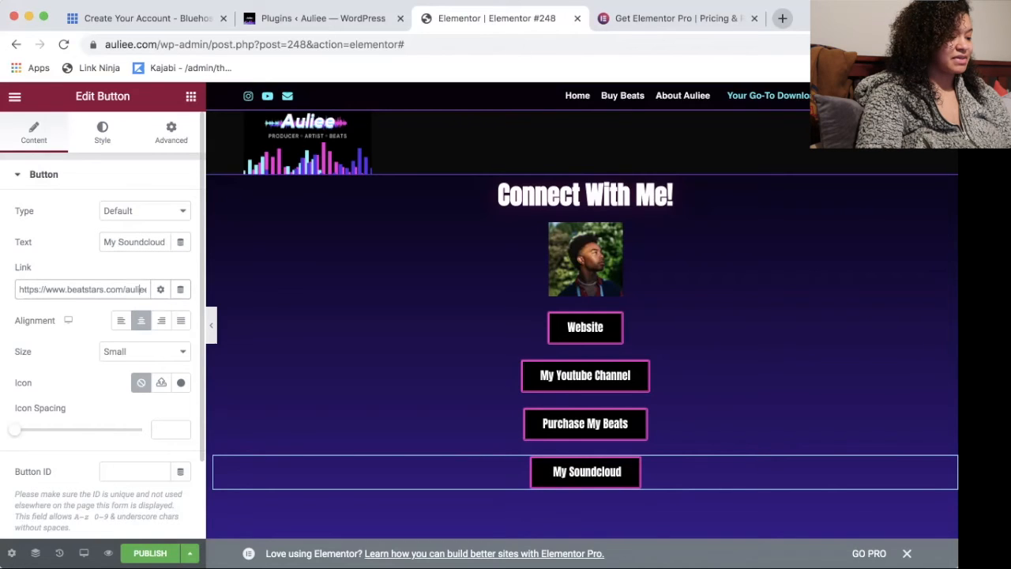
{"action": "key", "text": "super+a"}
{"action": "key", "text": "BackSpace"}
{"action": "type", "text": "https://soundcloud.com/auliee"}
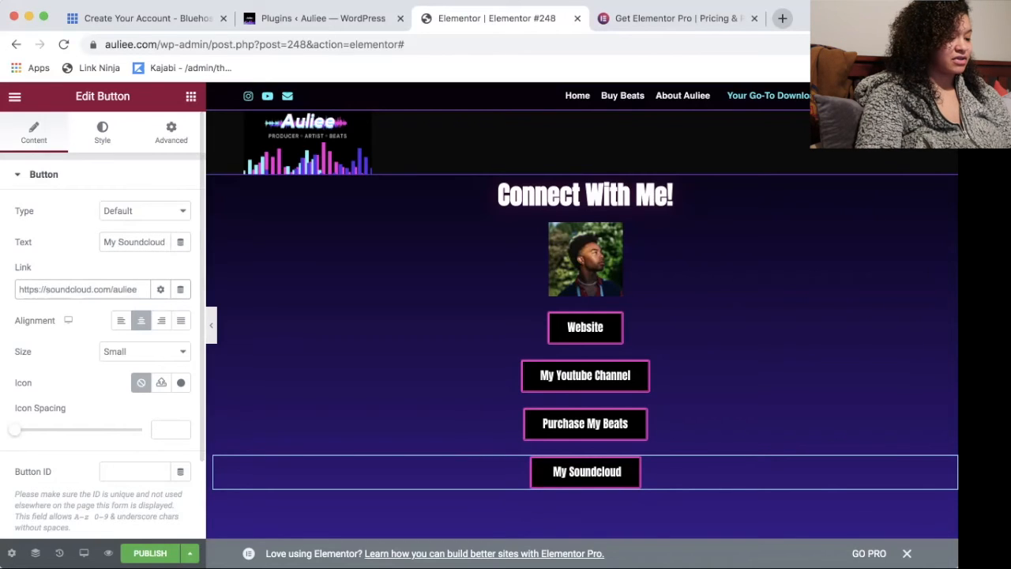
Step: Duplicate the My Soundcloud button and set the copy's text to "Gert Your Music Distributed"
{"action": "right_click", "coordinate": [598, 341]}
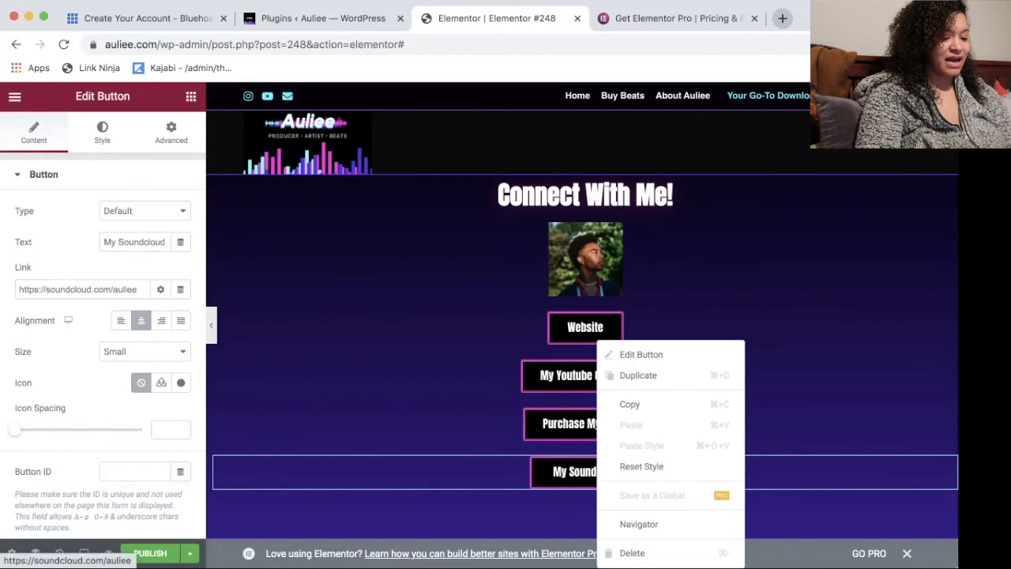
{"action": "left_click", "coordinate": [639, 375]}
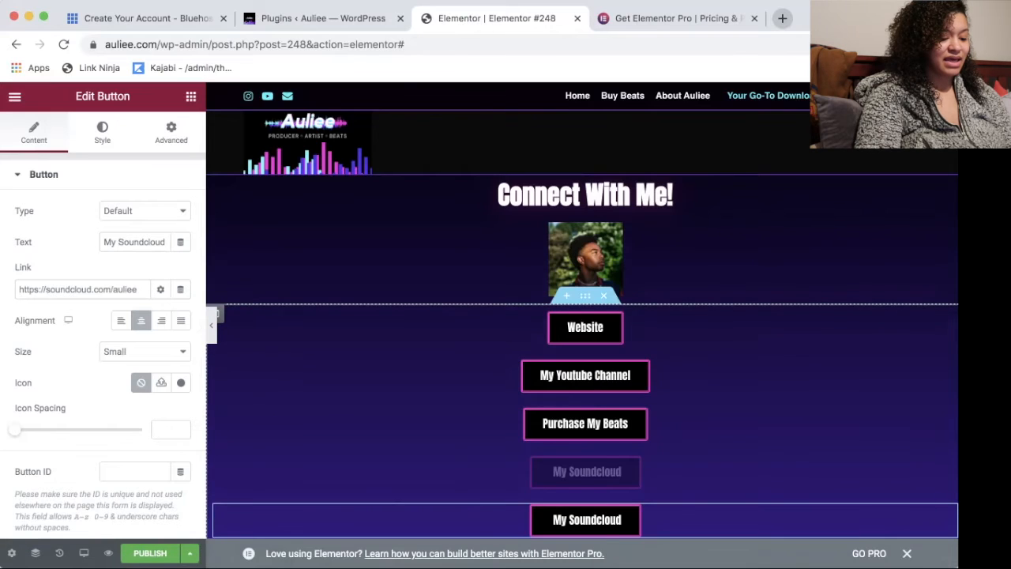
{"action": "left_click", "coordinate": [134, 242]}
{"action": "key", "text": "super+a"}
{"action": "key", "text": "BackSpace"}
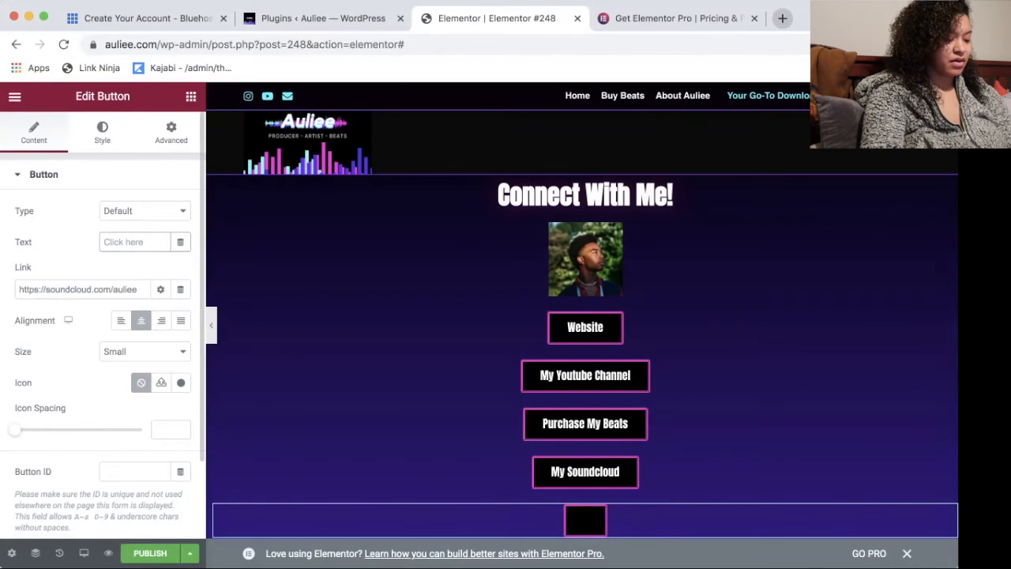
{"action": "type", "text": "Gert "}
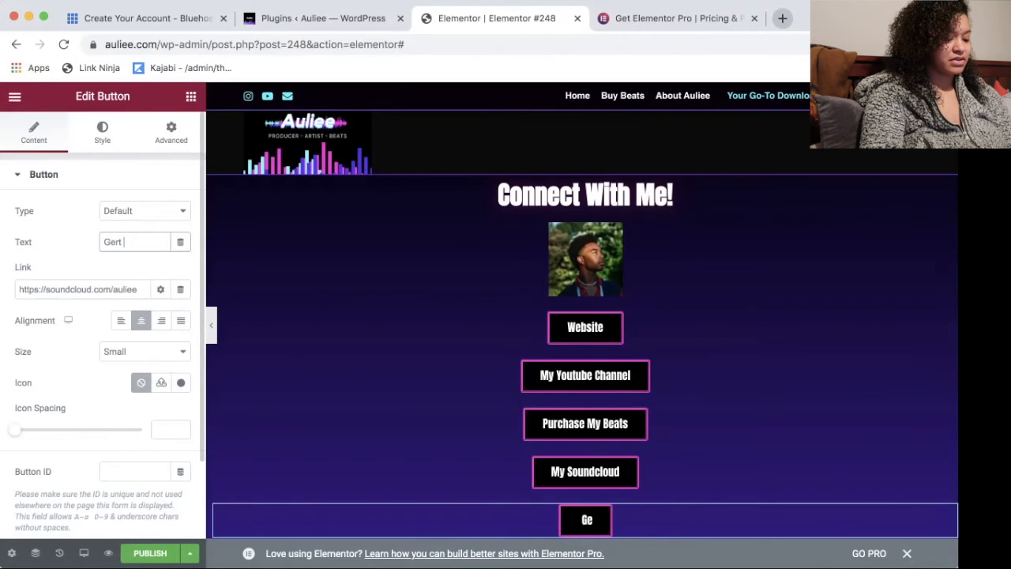
{"action": "type", "text": "Your Music"}
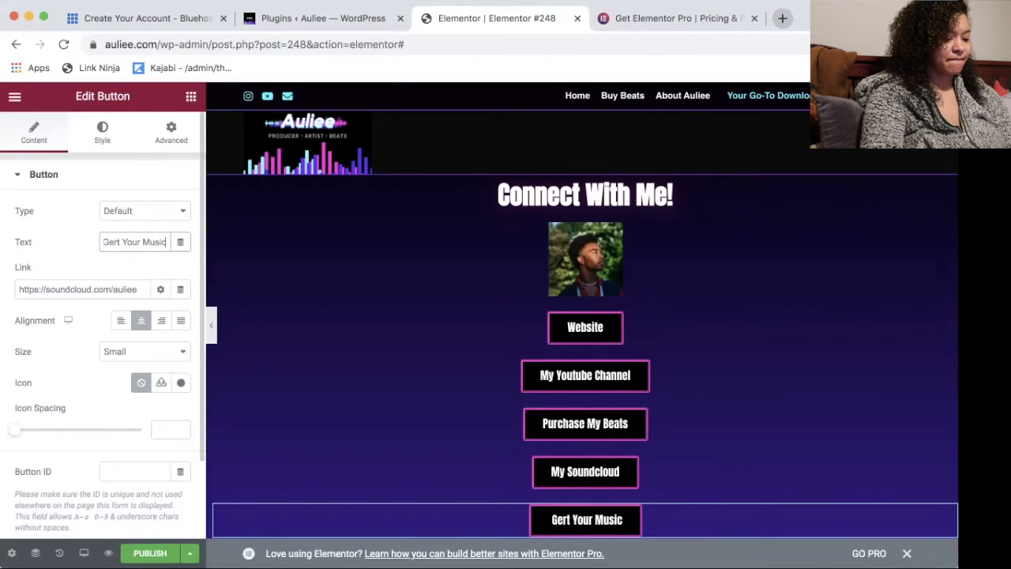
{"action": "type", "text": " Distribute"}
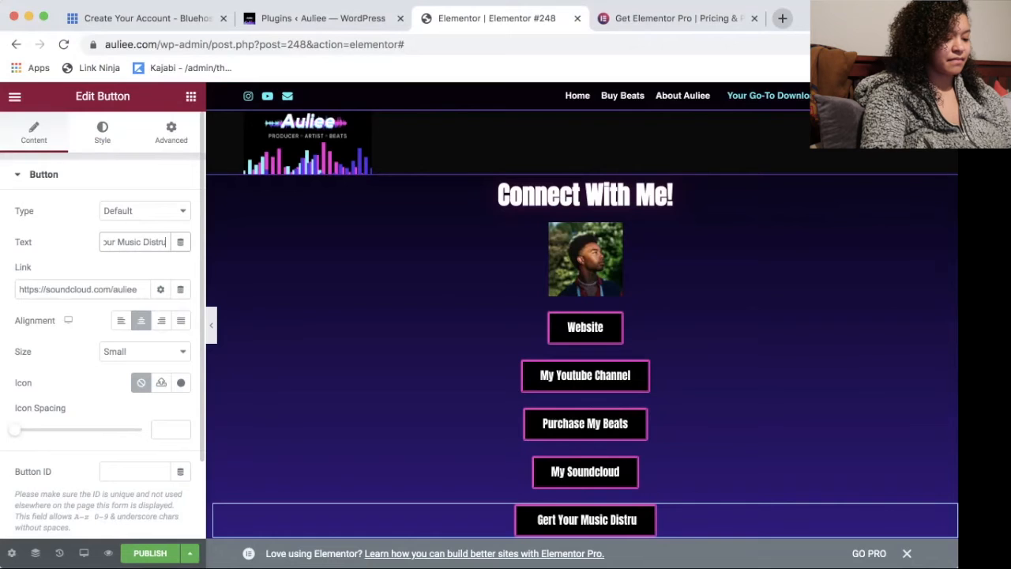
{"action": "type", "text": "d"}
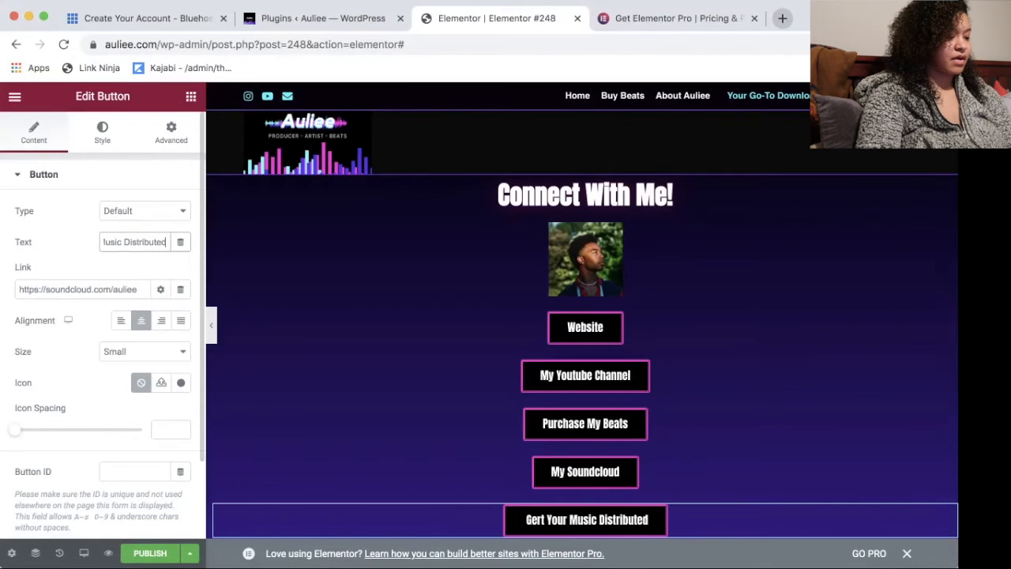
Step: Replace the fifth button's link with the copied DistroKid link and correct its text to "Get Your Music Distributed"
{"action": "left_click", "coordinate": [137, 289]}
{"action": "key", "text": "super+a"}
{"action": "key", "text": "BackSpace"}
{"action": "key", "text": "super+v"}
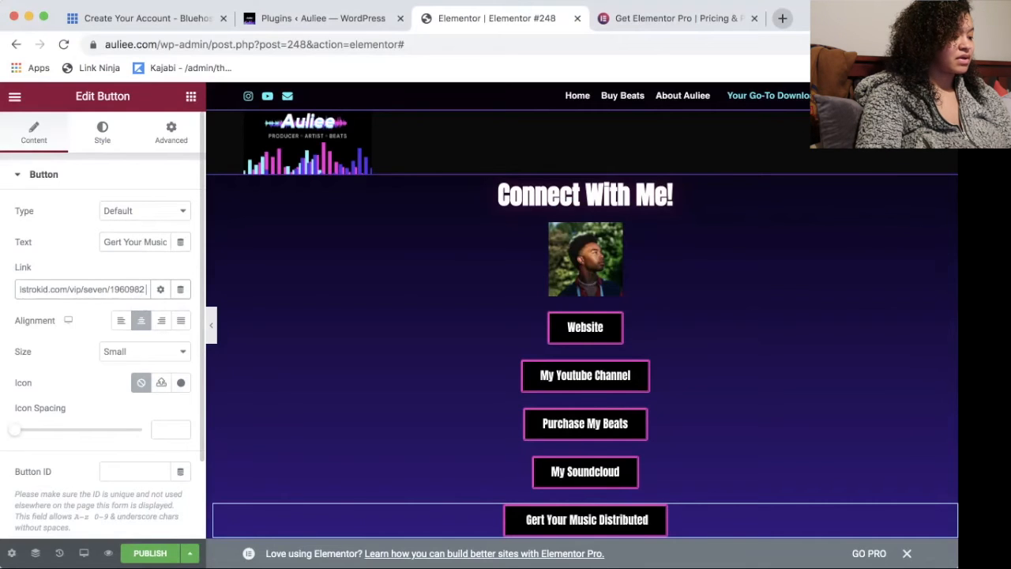
{"action": "left_click", "coordinate": [120, 242]}
{"action": "key", "text": "BackSpace"}
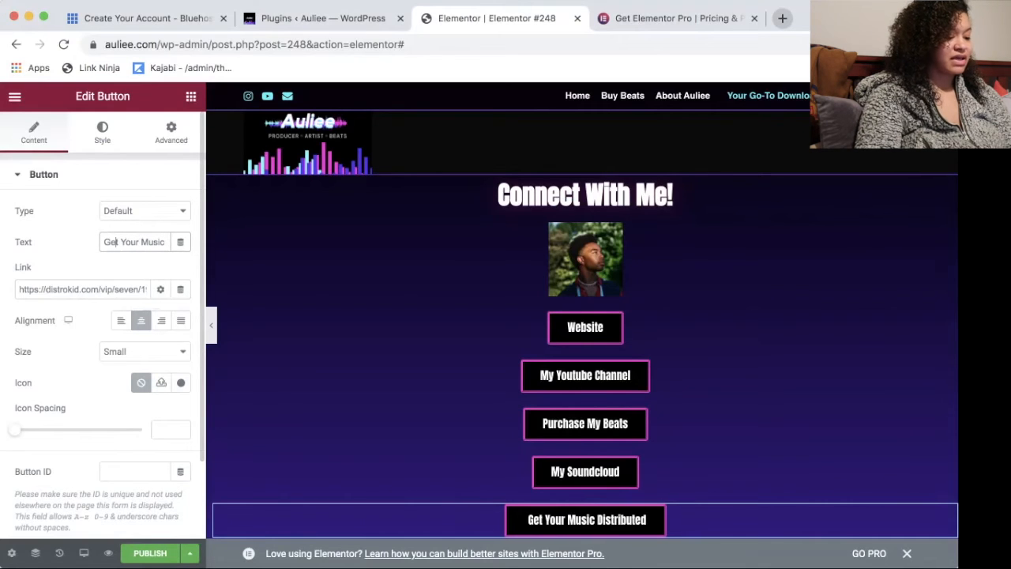
Step: Add a Video widget below the Get Your Music Distributed button
{"action": "scroll", "coordinate": [934, 535], "scroll_direction": "down", "scroll_amount": 3}
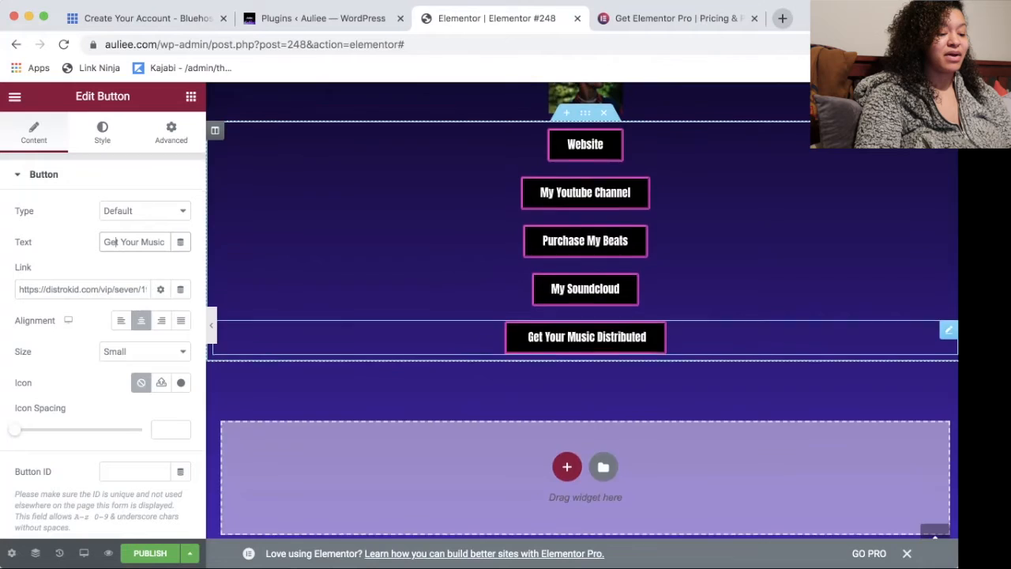
{"action": "scroll", "coordinate": [936, 536], "scroll_direction": "up", "scroll_amount": 3}
{"action": "scroll", "coordinate": [935, 535], "scroll_direction": "down", "scroll_amount": 2}
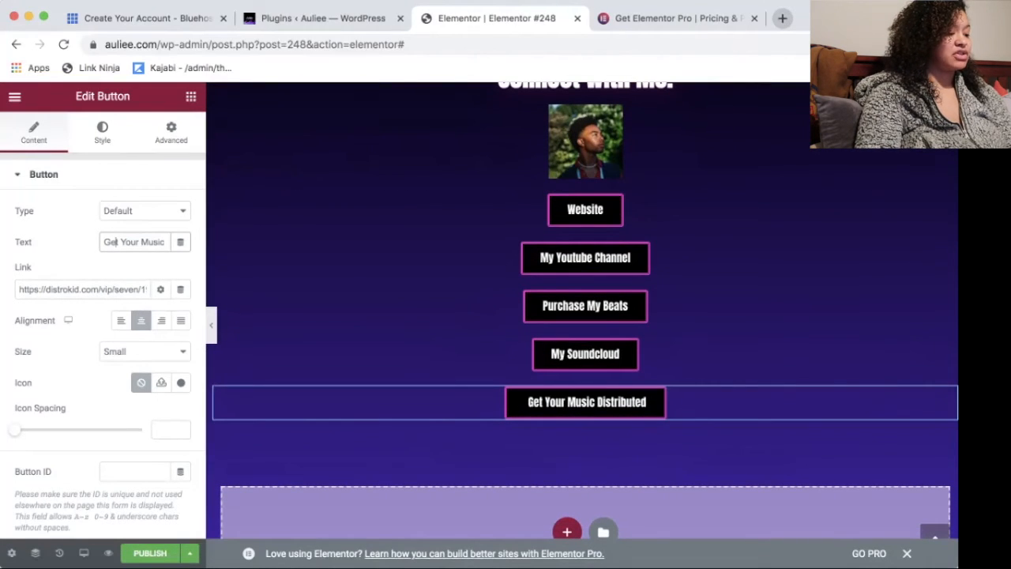
{"action": "left_click", "coordinate": [191, 95]}
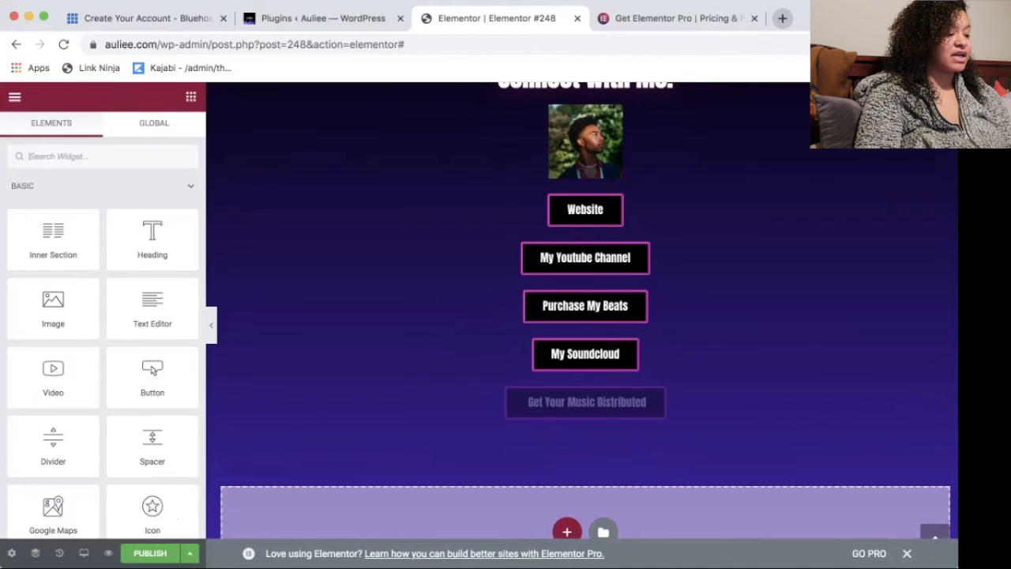
{"action": "scroll", "coordinate": [152, 368], "scroll_direction": "down", "scroll_amount": 1}
{"action": "scroll", "coordinate": [153, 372], "scroll_direction": "down", "scroll_amount": 1}
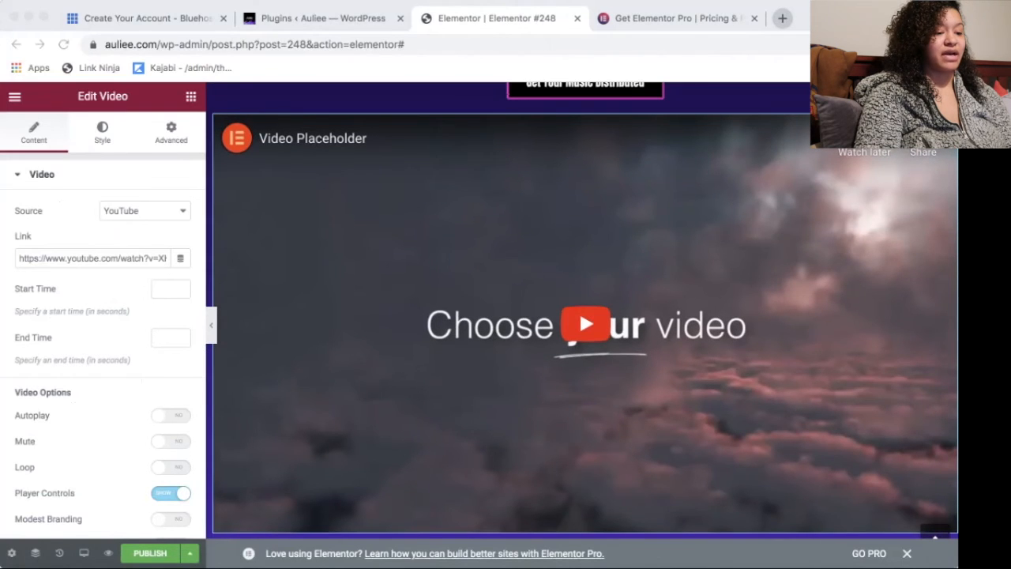
{"action": "key", "text": "super+t"}
{"action": "type", "text": "youtube.com"}
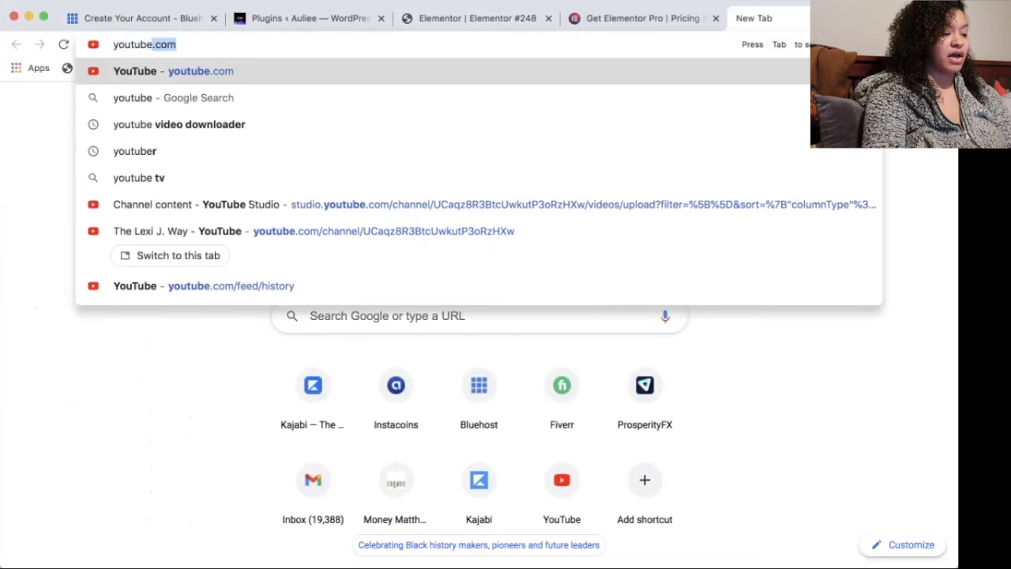
{"action": "key", "text": "Return"}
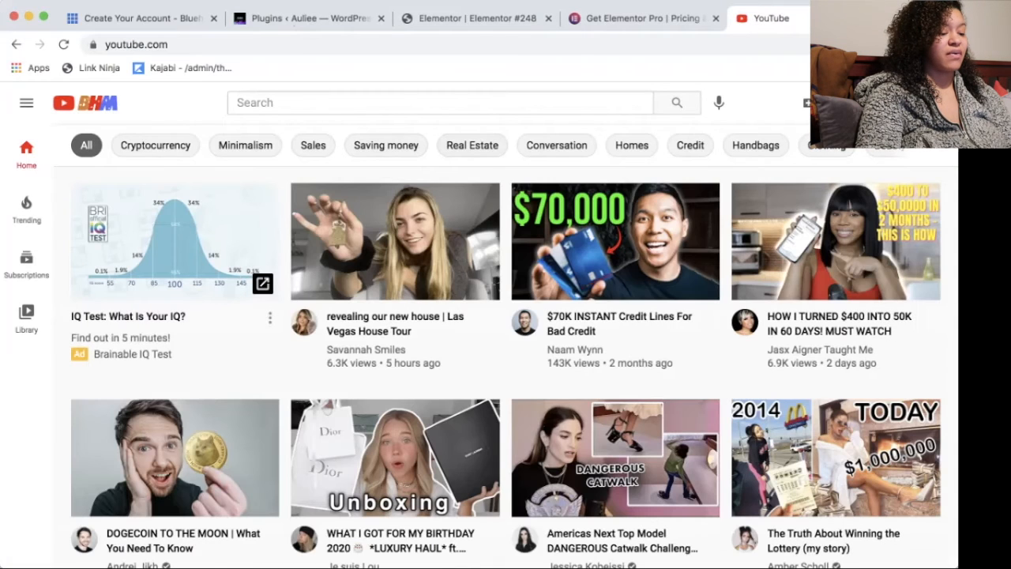
{"action": "key", "text": "super+Tab"}
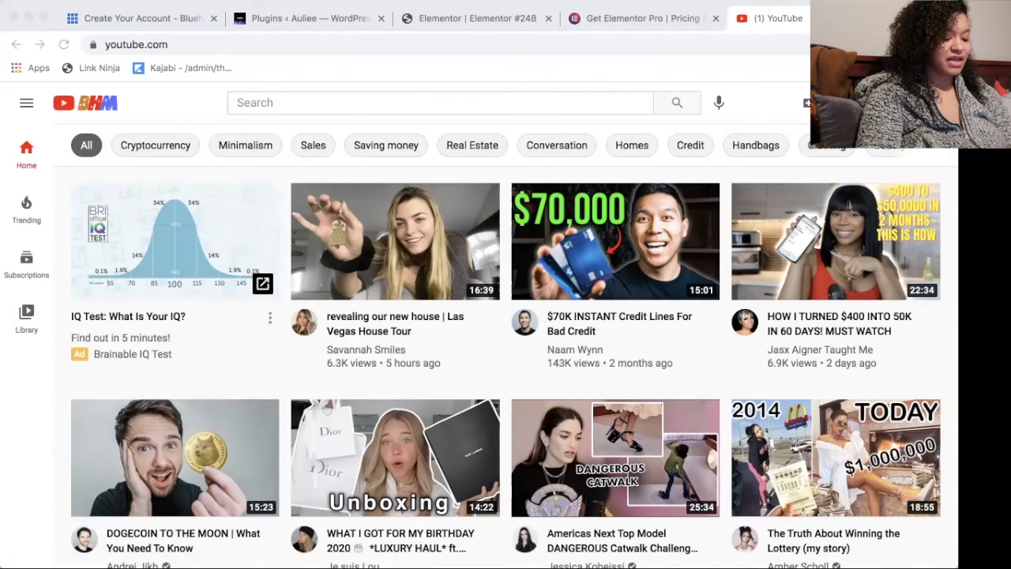
{"action": "left_click", "coordinate": [237, 45]}
{"action": "type", "text": "https://www.youtube.com/channel/UCcSeV90L2DNAZyJuh2lzg3Q"}
{"action": "key", "text": "Return"}
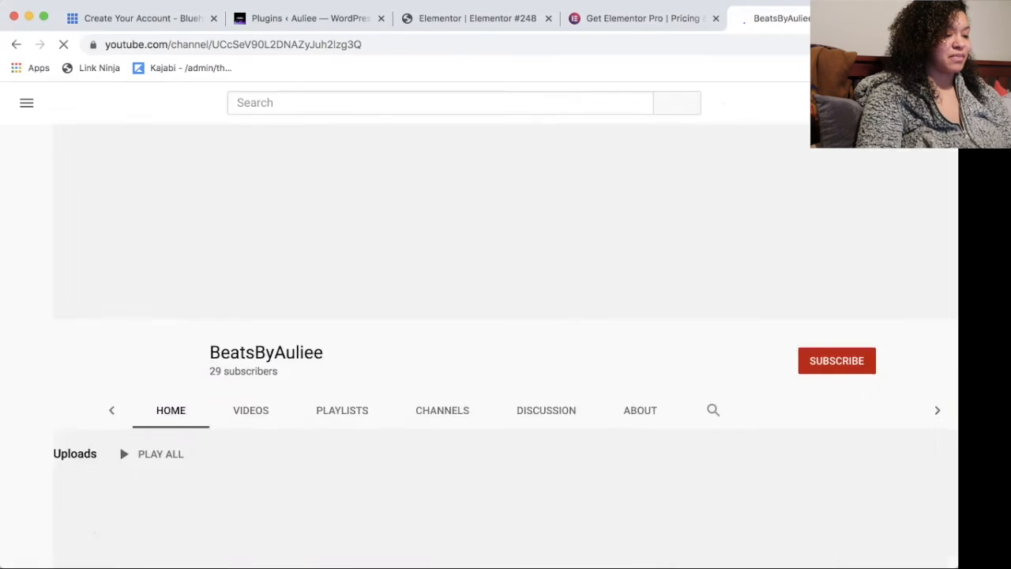
Step: Open the channel's "(FREE) TICK x Jack Harlow Type Beat" video and copy its share link
{"action": "scroll", "coordinate": [237, 371], "scroll_direction": "down", "scroll_amount": 2}
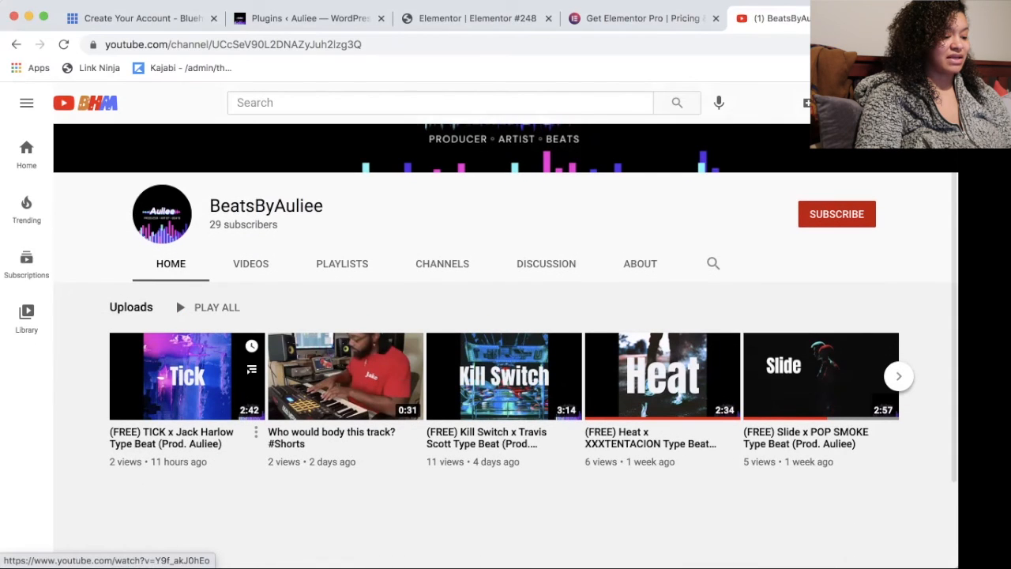
{"action": "left_click", "coordinate": [257, 432]}
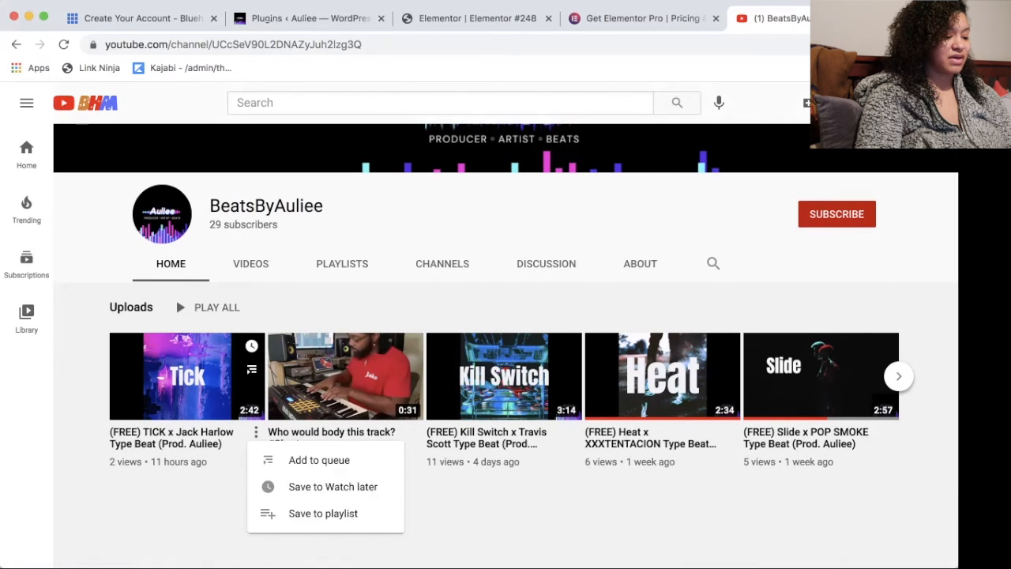
{"action": "left_click", "coordinate": [187, 387]}
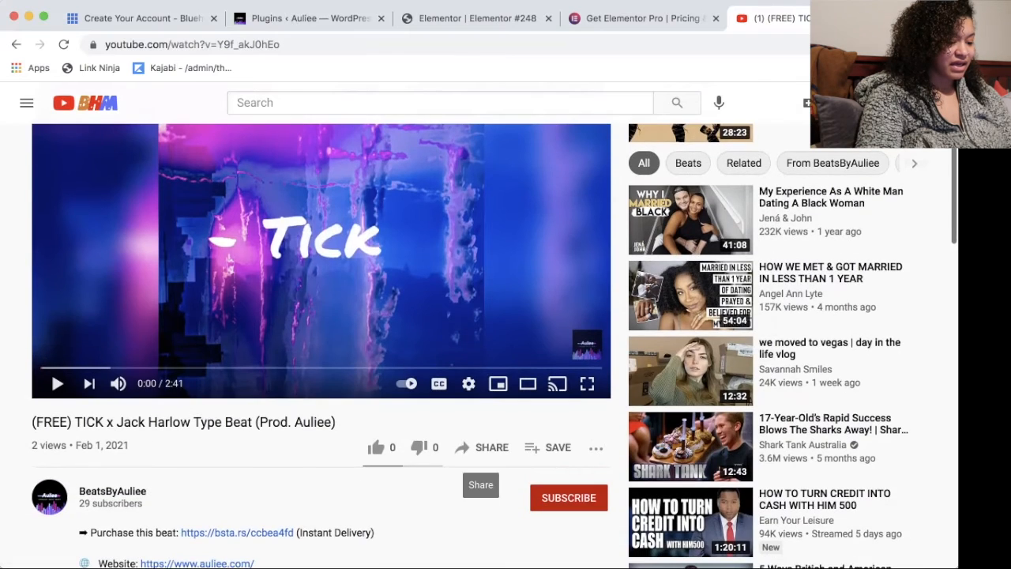
{"action": "left_click", "coordinate": [483, 447]}
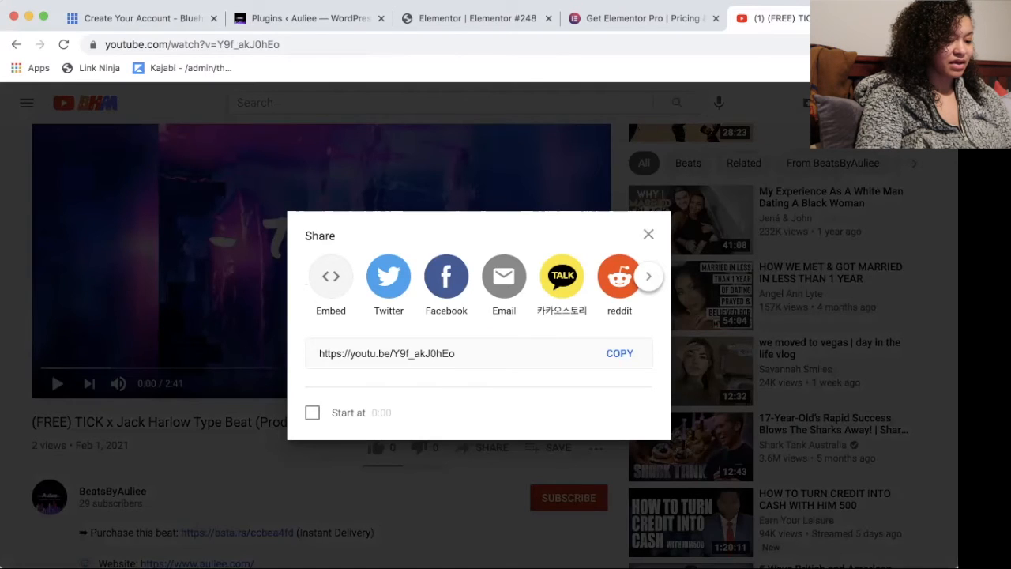
{"action": "left_click", "coordinate": [619, 354]}
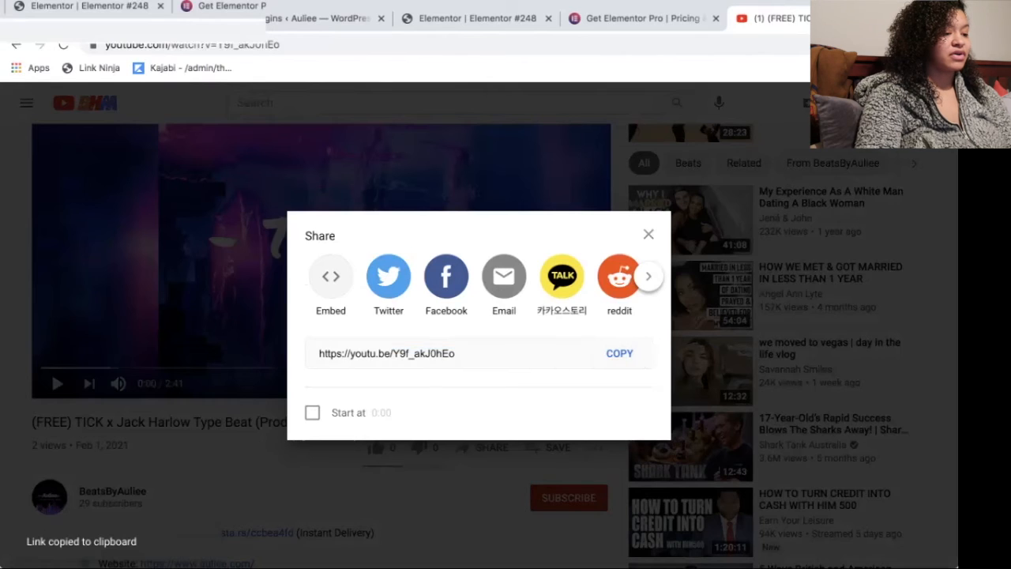
{"action": "left_click", "coordinate": [719, 365]}
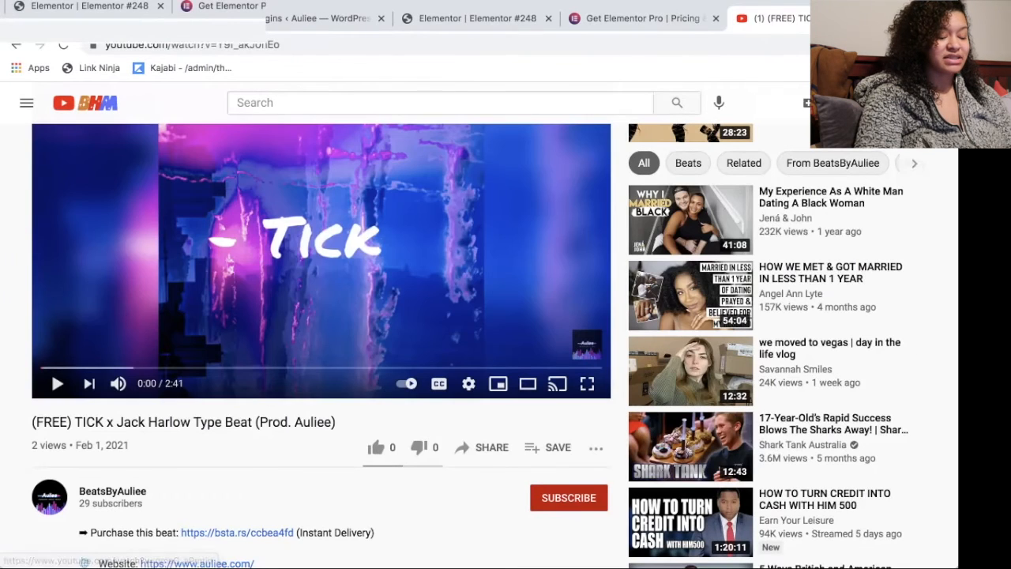
Step: Return to the Elementor editor tab and replace the video widget's link with the copied YouTube share link
{"action": "left_click", "coordinate": [477, 18]}
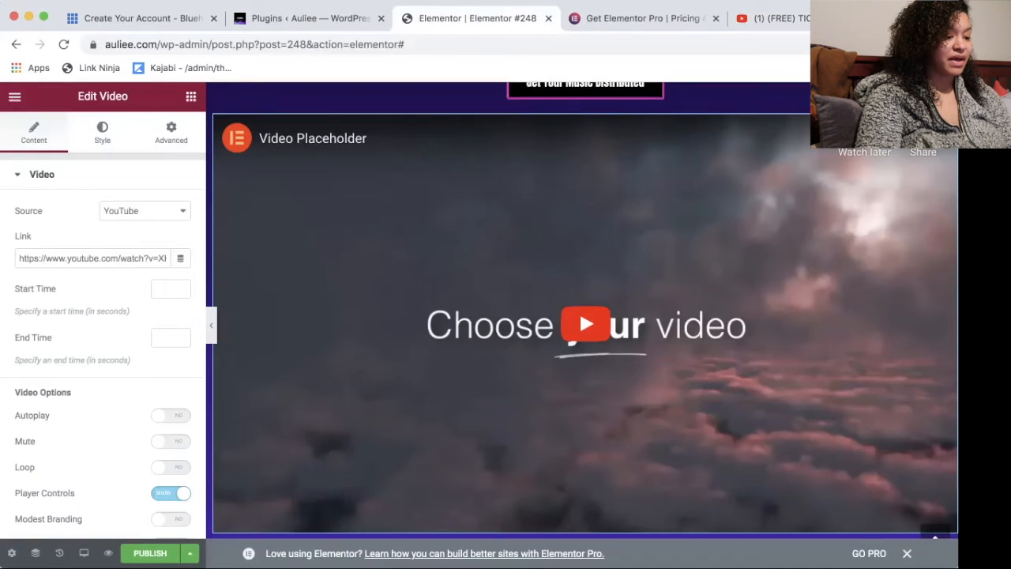
{"action": "triple_click", "coordinate": [92, 258]}
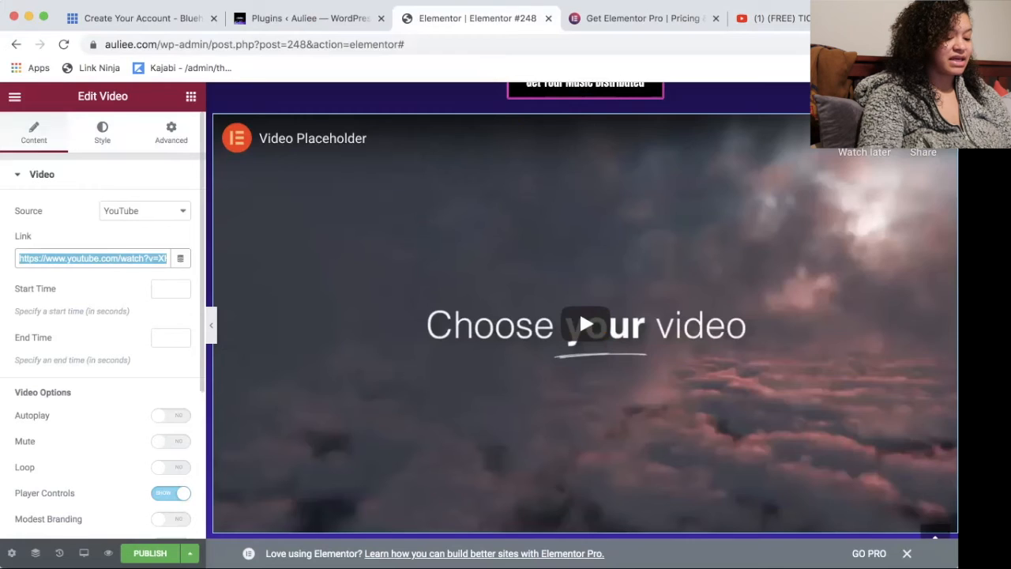
{"action": "key", "text": "BackSpace"}
{"action": "key", "text": "super+v"}
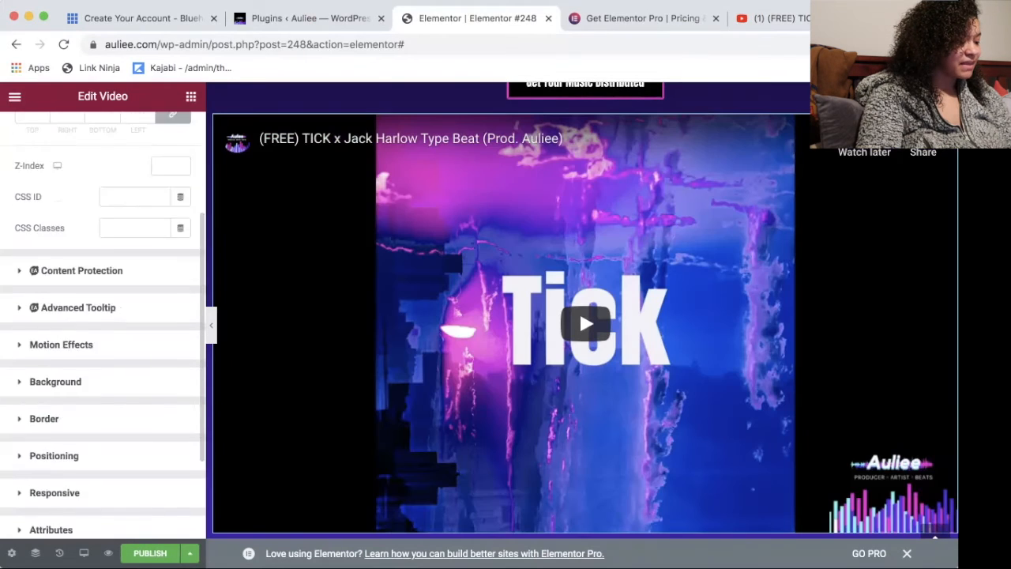
Step: Look through the video widget's Advanced, Style and Content settings, including its attributes, positioning, responsive visibility and playback options
{"action": "scroll", "coordinate": [79, 395], "scroll_direction": "down", "scroll_amount": 2}
{"action": "left_click", "coordinate": [51, 406]}
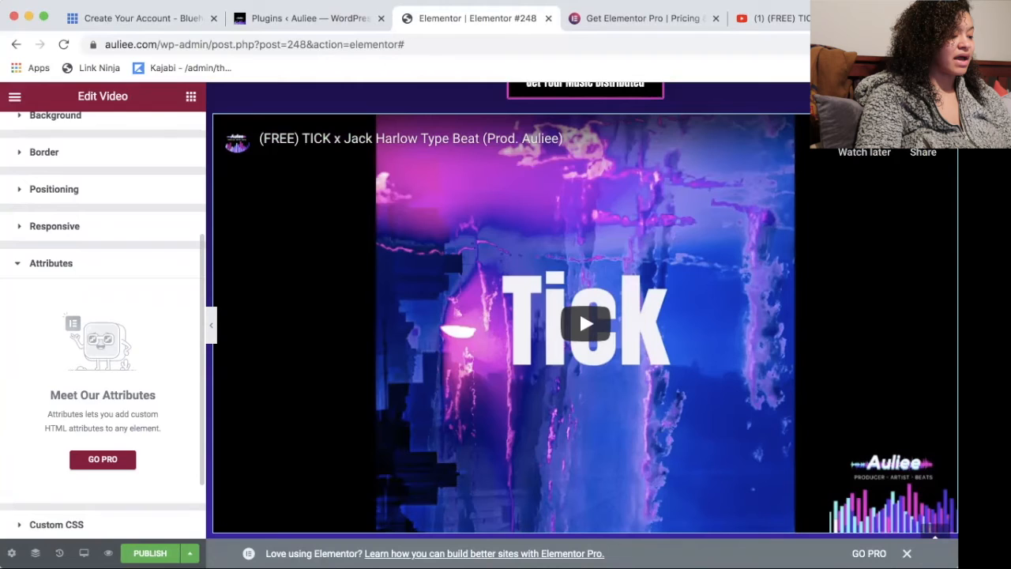
{"action": "left_click", "coordinate": [52, 264]}
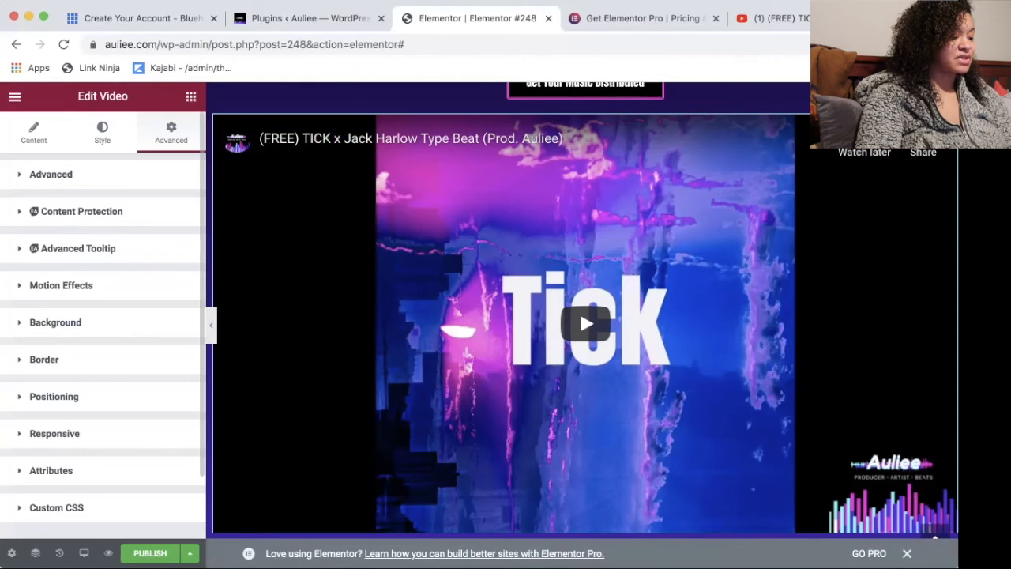
{"action": "left_click", "coordinate": [54, 396]}
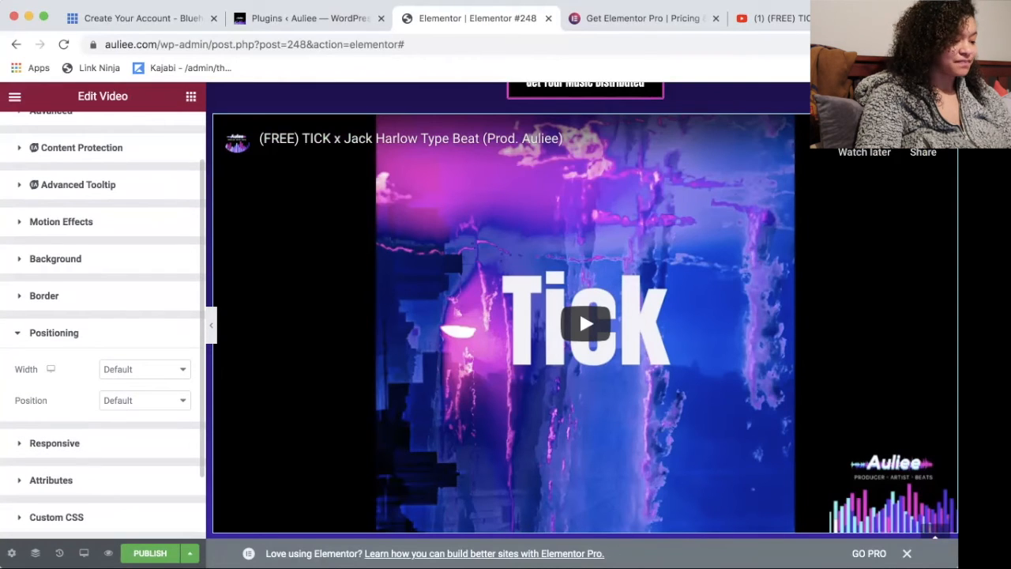
{"action": "left_click", "coordinate": [54, 333]}
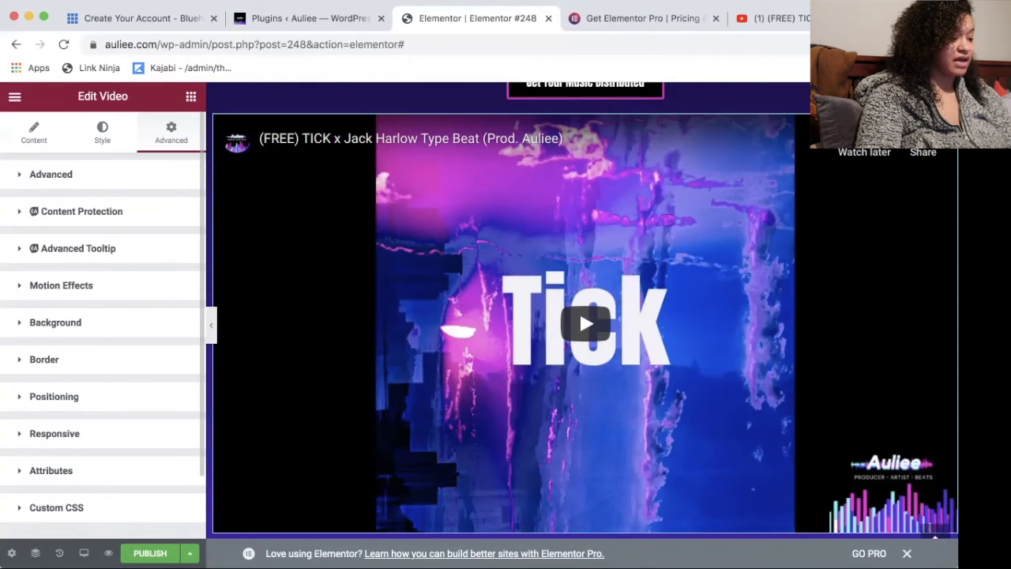
{"action": "scroll", "coordinate": [103, 316], "scroll_direction": "down", "scroll_amount": 2}
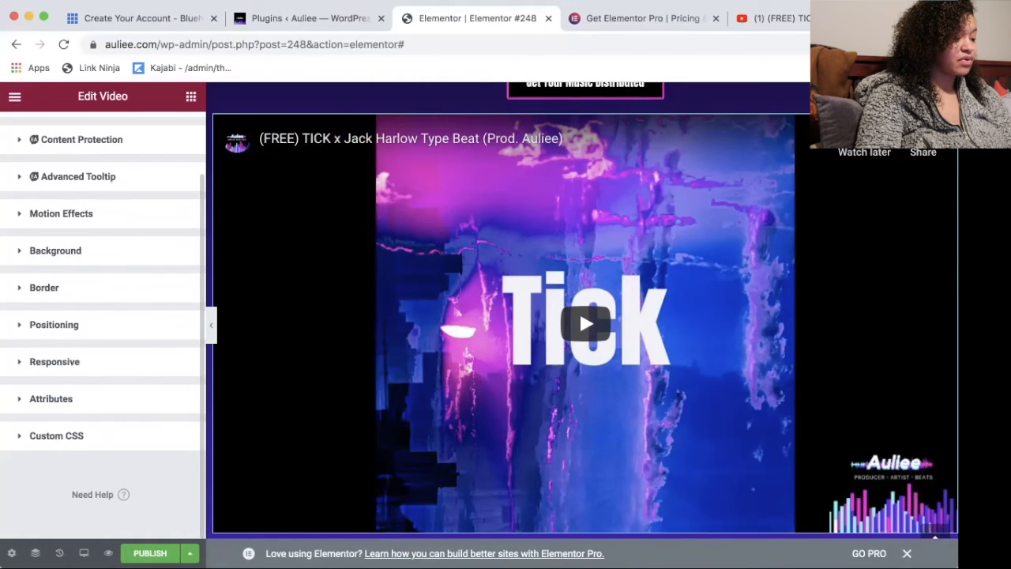
{"action": "left_click", "coordinate": [54, 361]}
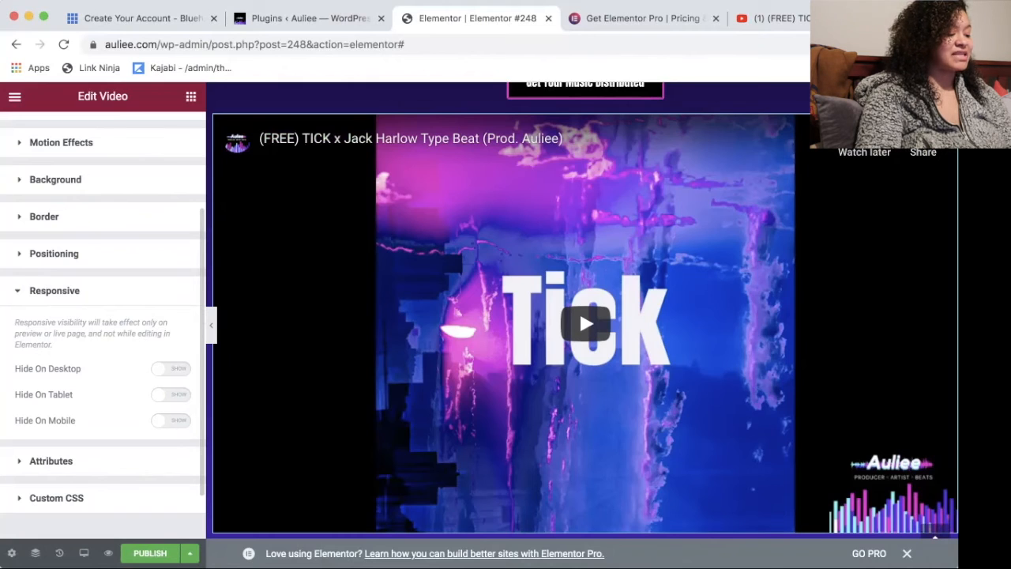
{"action": "left_click", "coordinate": [51, 174]}
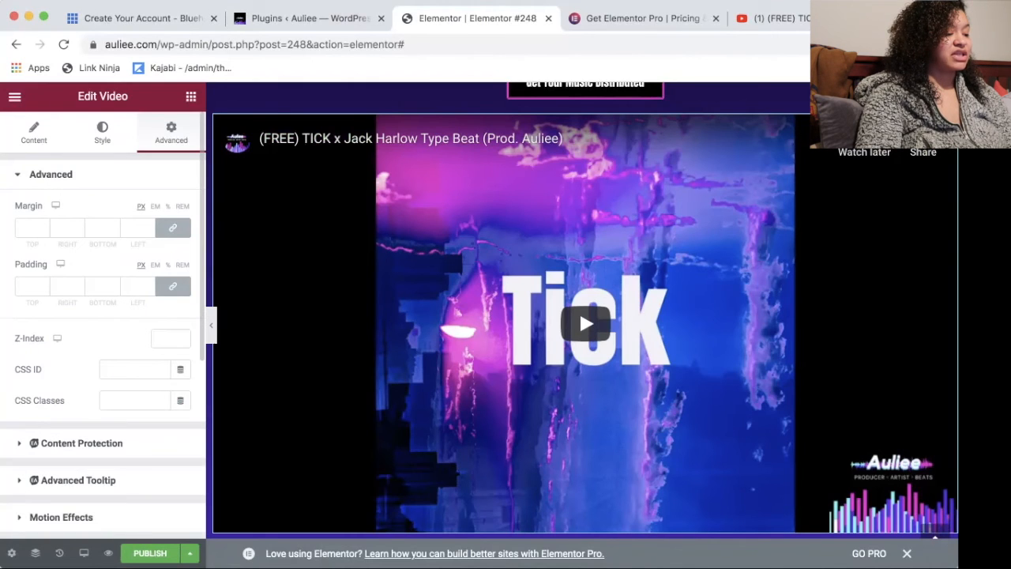
{"action": "scroll", "coordinate": [103, 324], "scroll_direction": "down", "scroll_amount": 3}
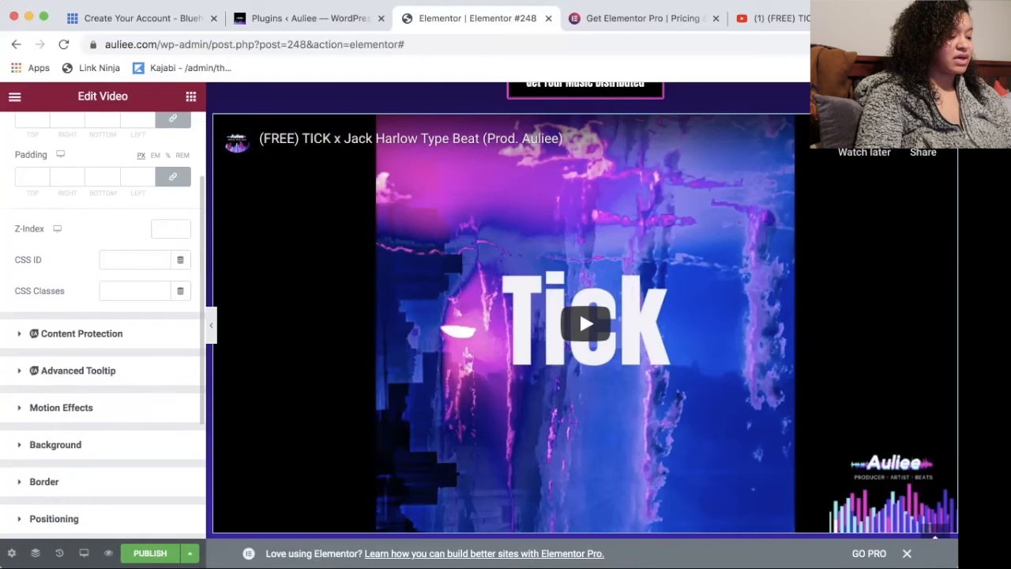
{"action": "scroll", "coordinate": [118, 474], "scroll_direction": "down", "scroll_amount": 5}
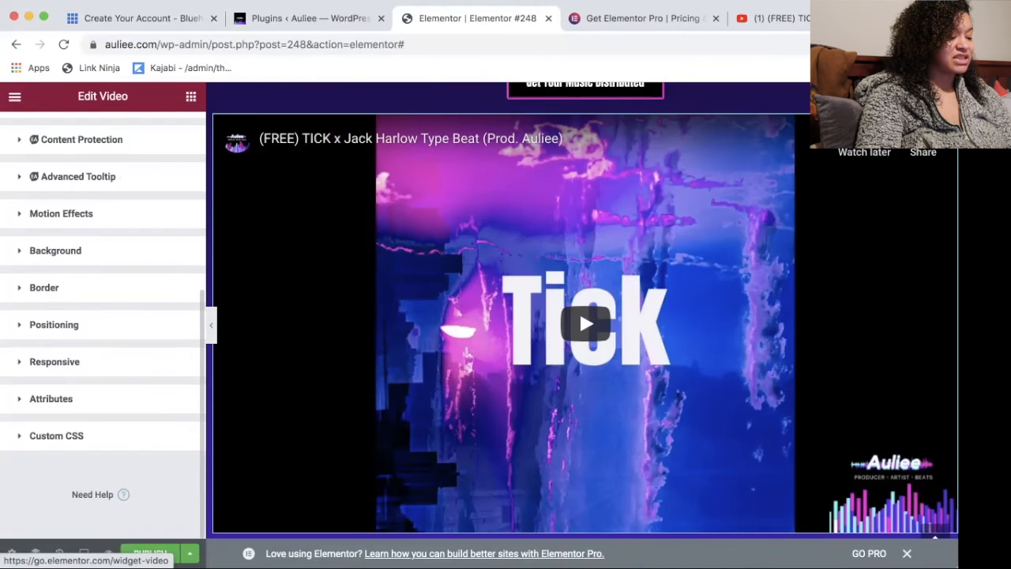
{"action": "scroll", "coordinate": [103, 324], "scroll_direction": "up", "scroll_amount": 8}
{"action": "left_click", "coordinate": [103, 132]}
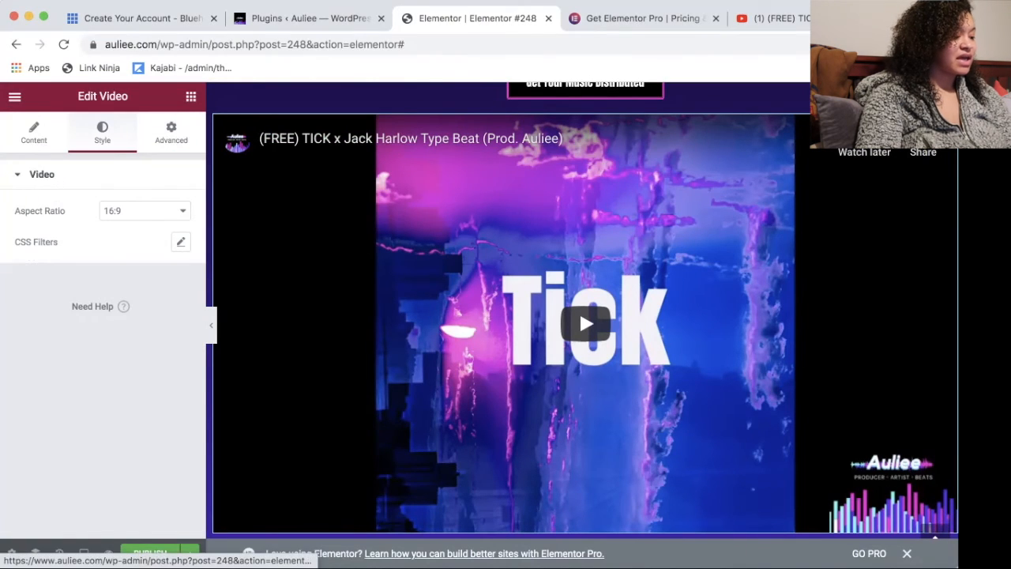
{"action": "left_click", "coordinate": [34, 132]}
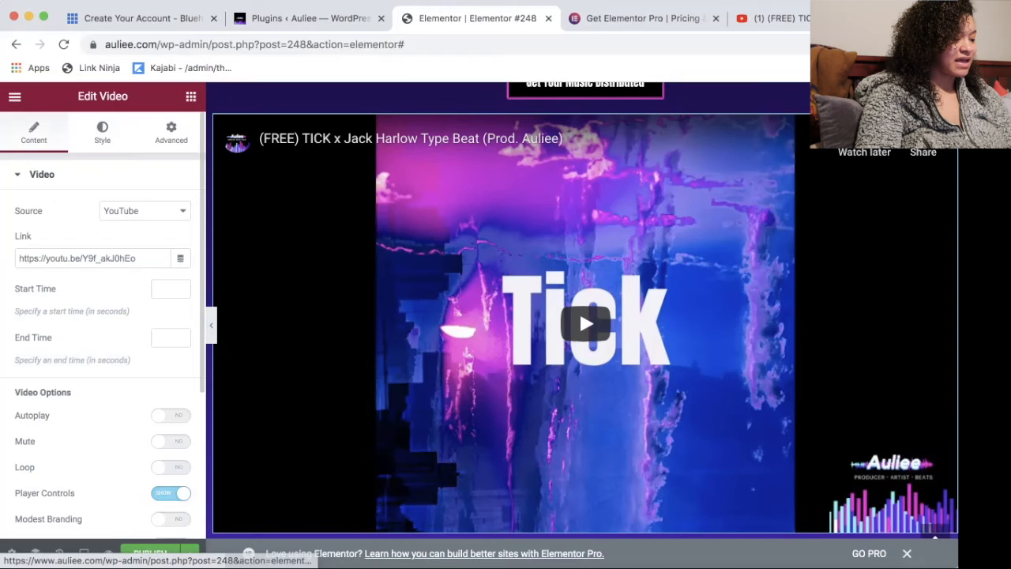
{"action": "scroll", "coordinate": [103, 324], "scroll_direction": "down", "scroll_amount": 5}
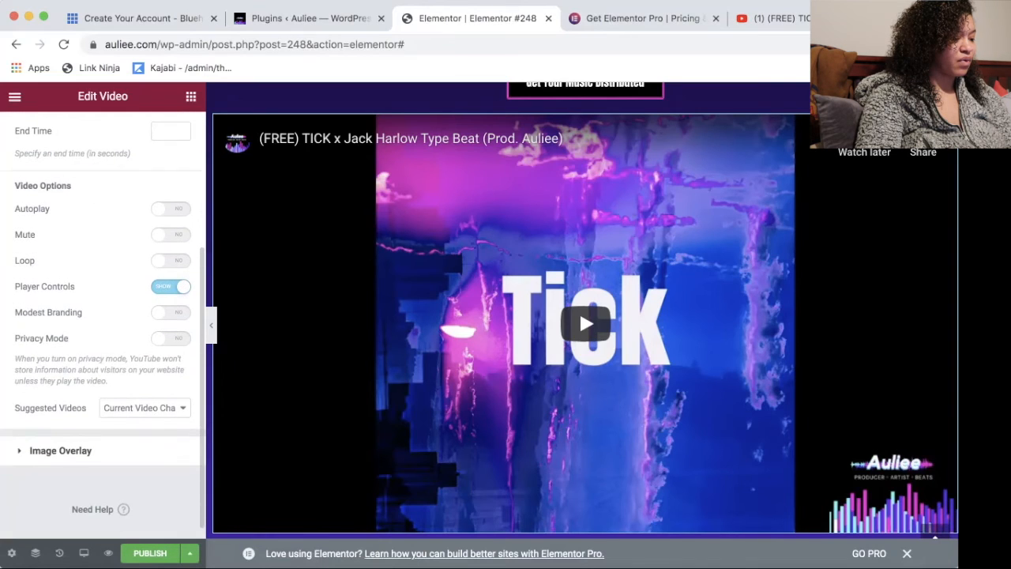
{"action": "scroll", "coordinate": [103, 324], "scroll_direction": "down", "scroll_amount": 1}
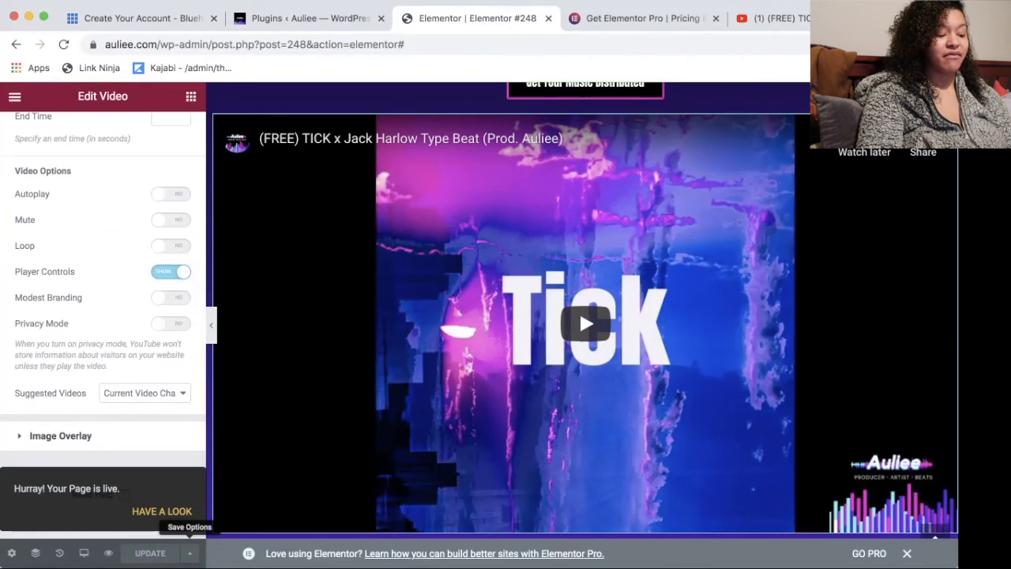
Step: Preview the page in a new browser tab and check the link buttons and the video below them
{"action": "left_click", "coordinate": [189, 553]}
{"action": "left_click", "coordinate": [189, 554]}
{"action": "left_click", "coordinate": [189, 553]}
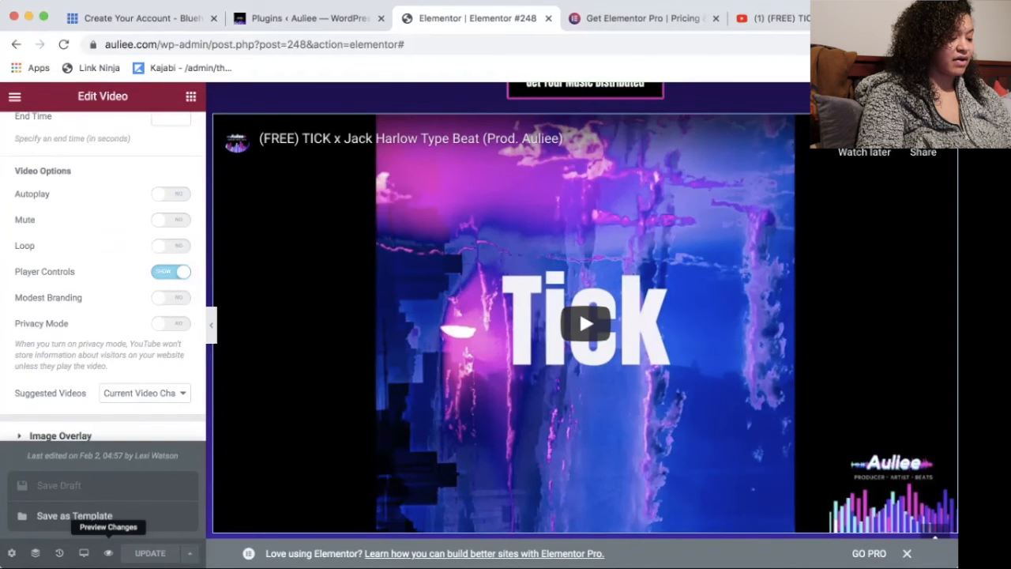
{"action": "left_click", "coordinate": [108, 553]}
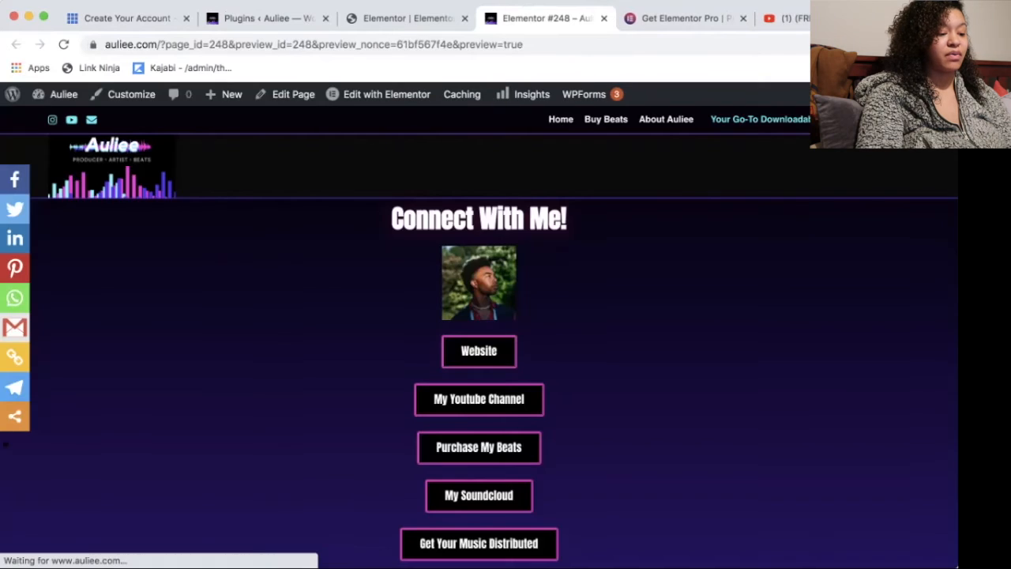
{"action": "scroll", "coordinate": [490, 337], "scroll_direction": "down", "scroll_amount": 10}
{"action": "scroll", "coordinate": [490, 336], "scroll_direction": "up", "scroll_amount": 2}
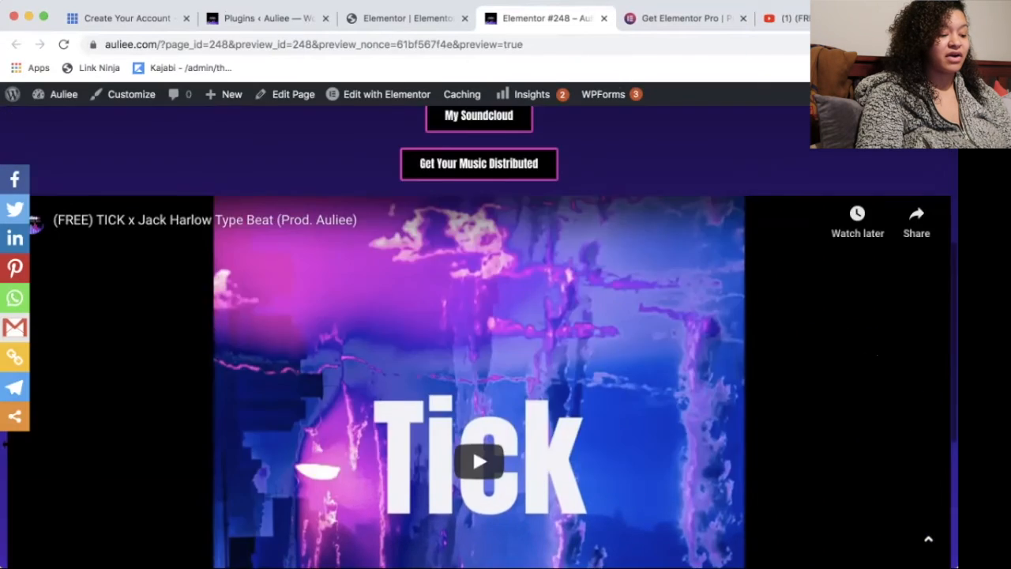
{"action": "scroll", "coordinate": [34, 222], "scroll_direction": "up", "scroll_amount": 3}
Step: Return to the Elementor editor and save the page to the library as a template named "Instagram Links Page Template"
{"action": "left_click", "coordinate": [407, 17]}
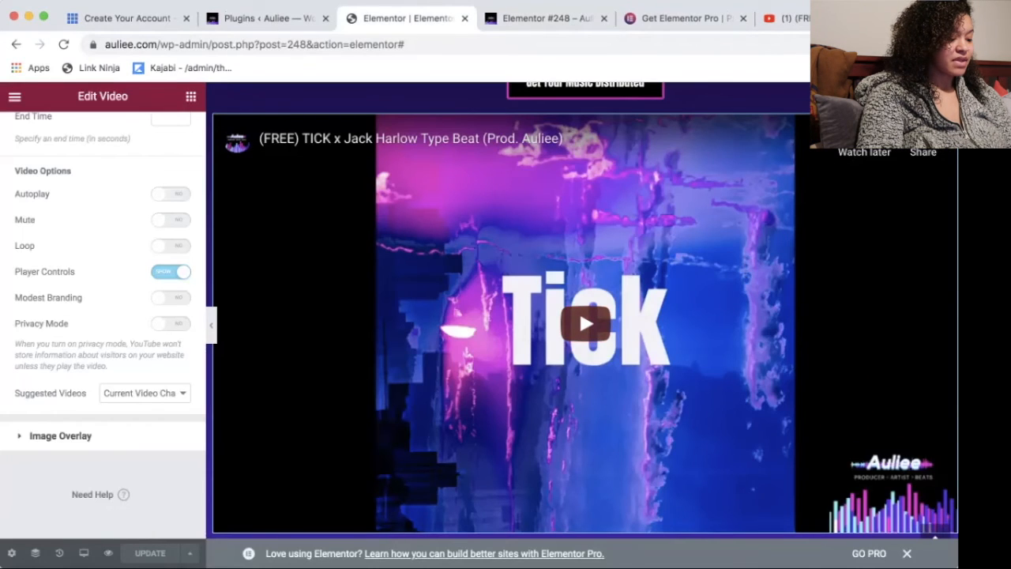
{"action": "left_click", "coordinate": [190, 553]}
{"action": "left_click", "coordinate": [189, 553]}
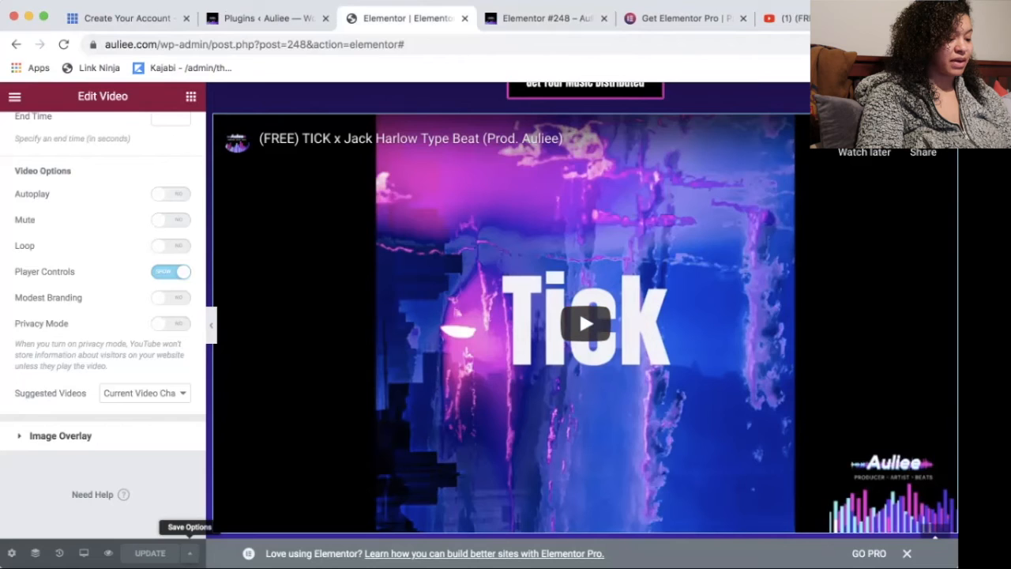
{"action": "left_click", "coordinate": [190, 553]}
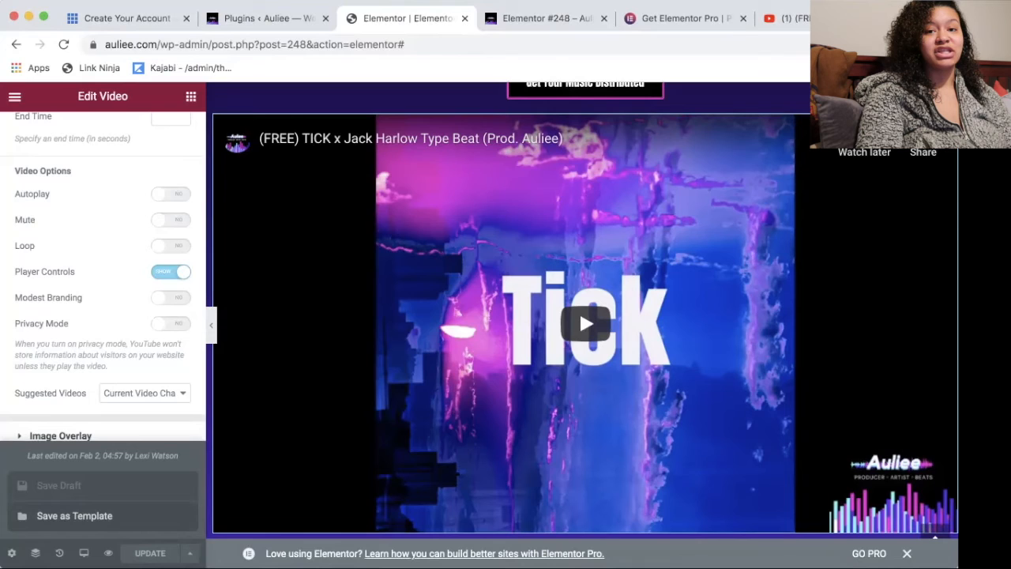
{"action": "left_click", "coordinate": [74, 516]}
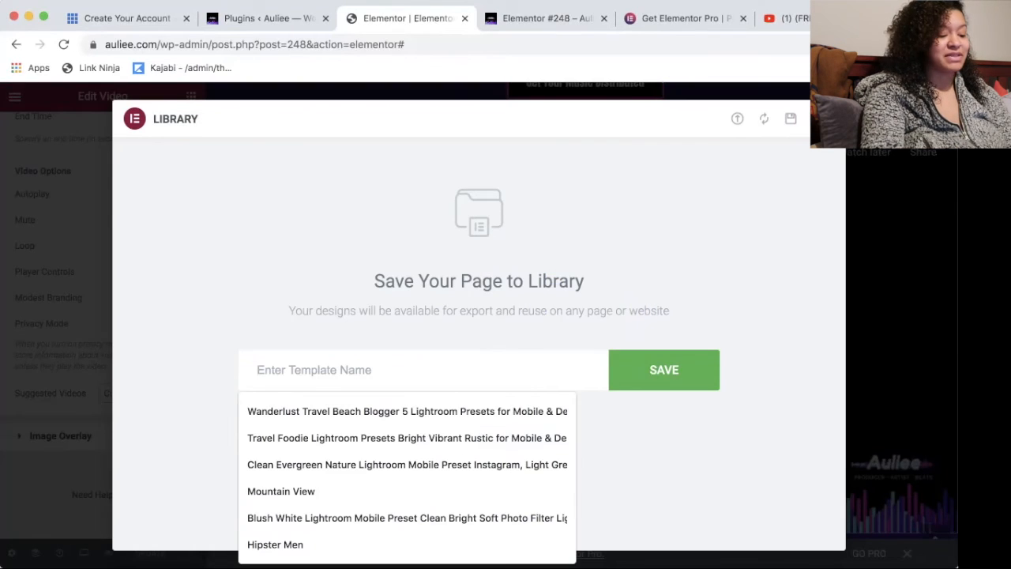
{"action": "type", "text": "l"}
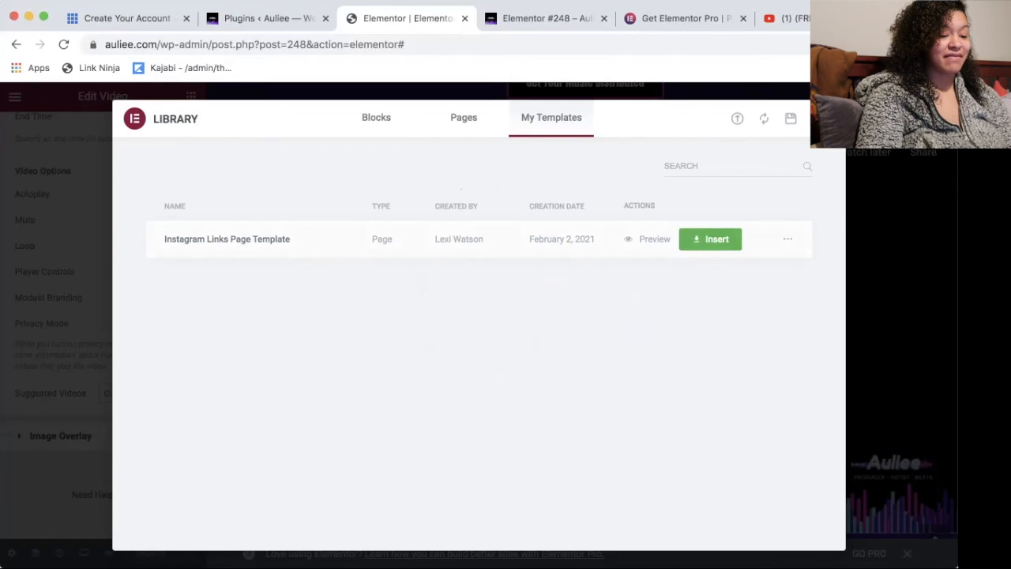
Step: Export the Instagram Links Page Template from the saved templates and close the library
{"action": "left_click", "coordinate": [788, 239]}
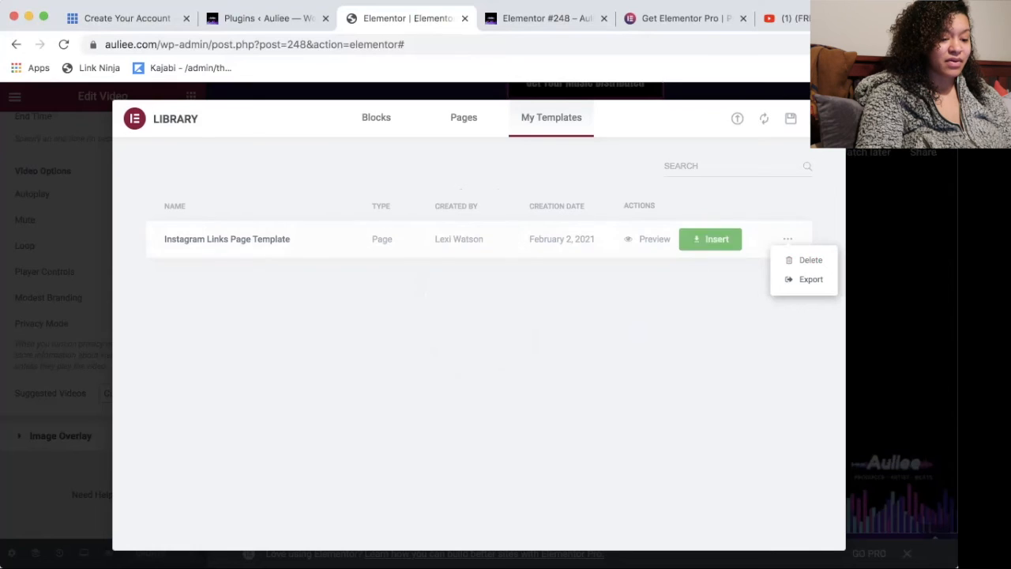
{"action": "left_click", "coordinate": [811, 280]}
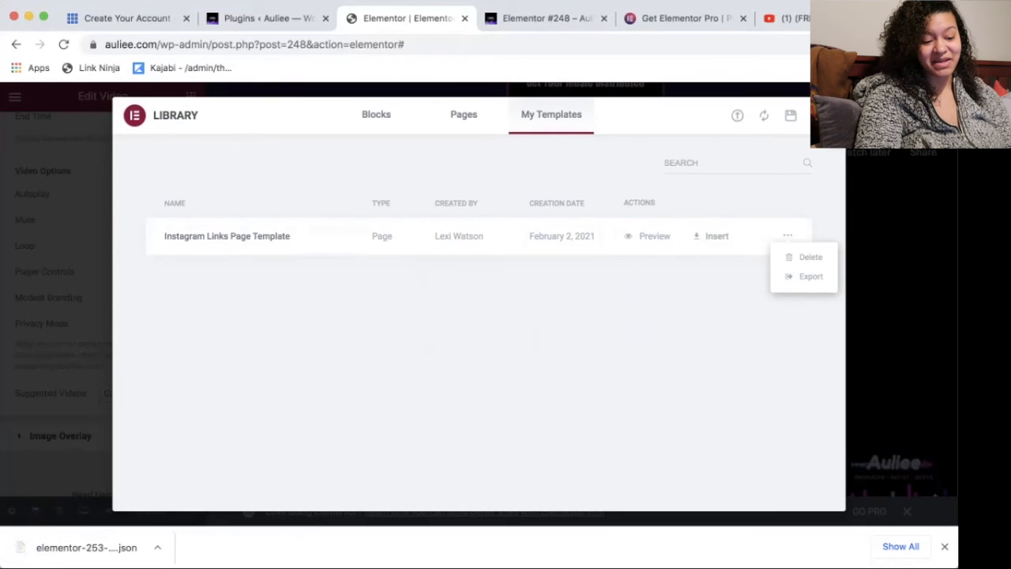
{"action": "left_click", "coordinate": [825, 116]}
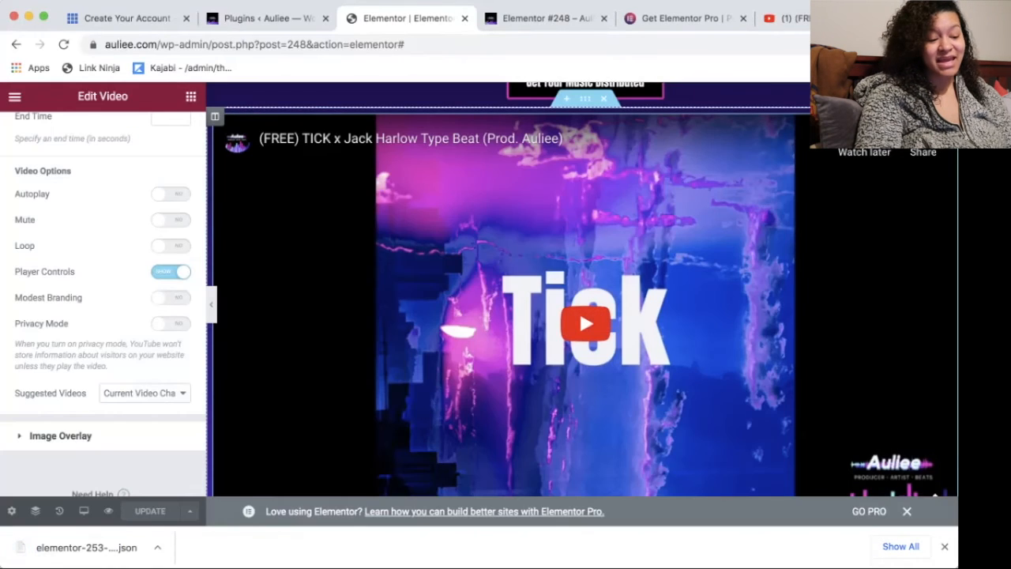
Step: Switch the editor to the 360px Mobile preview and examine the whole Connect With Me! page from header to footer
{"action": "scroll", "coordinate": [582, 289], "scroll_direction": "up", "scroll_amount": 10}
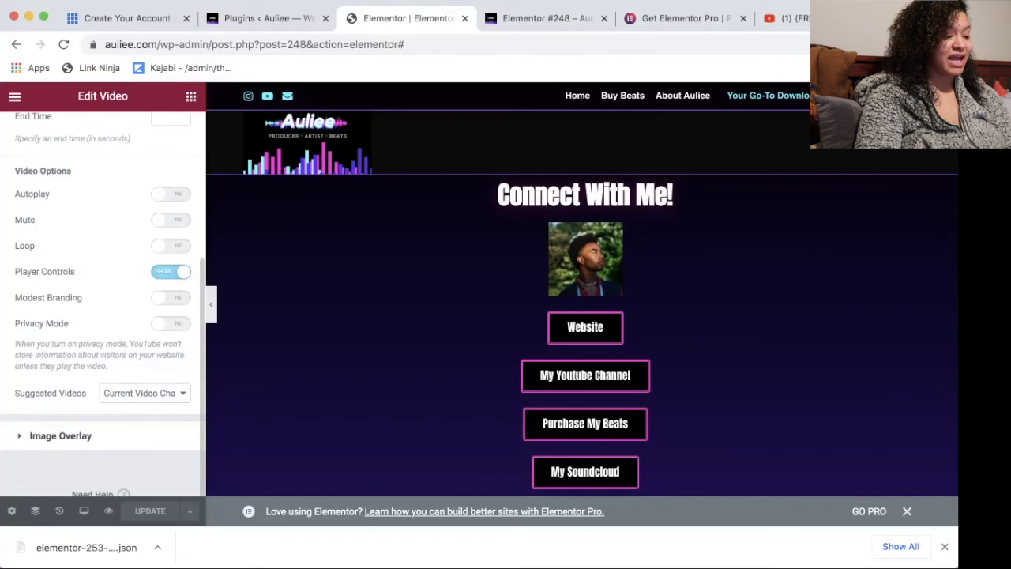
{"action": "scroll", "coordinate": [103, 305], "scroll_direction": "up", "scroll_amount": 5}
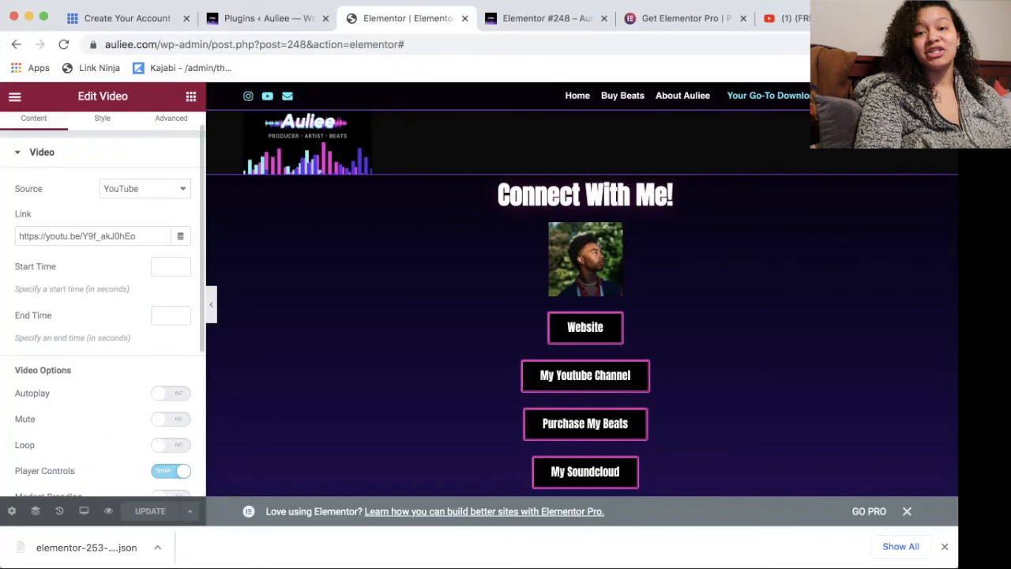
{"action": "scroll", "coordinate": [103, 305], "scroll_direction": "up", "scroll_amount": 1}
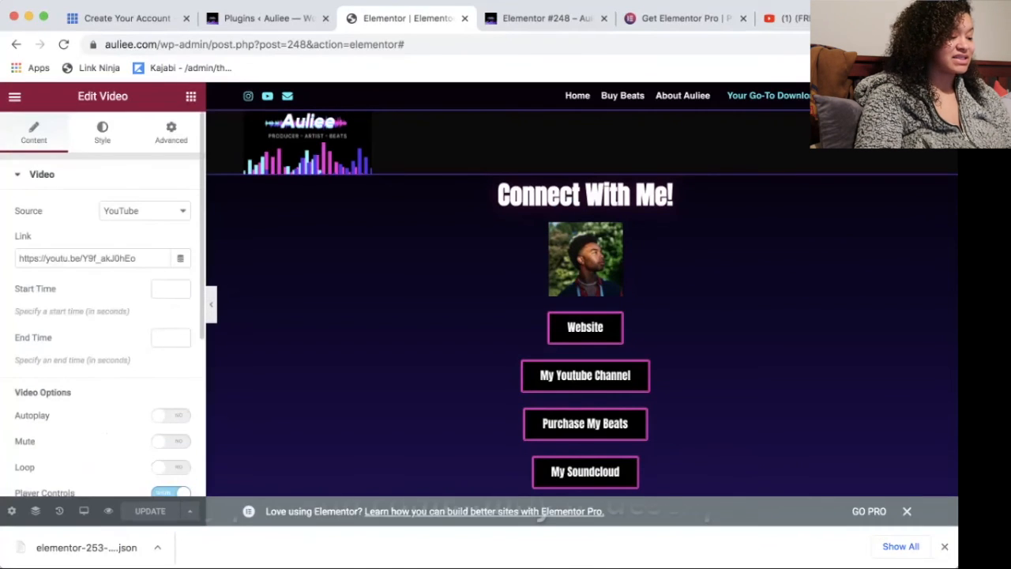
{"action": "scroll", "coordinate": [103, 305], "scroll_direction": "down", "scroll_amount": 7}
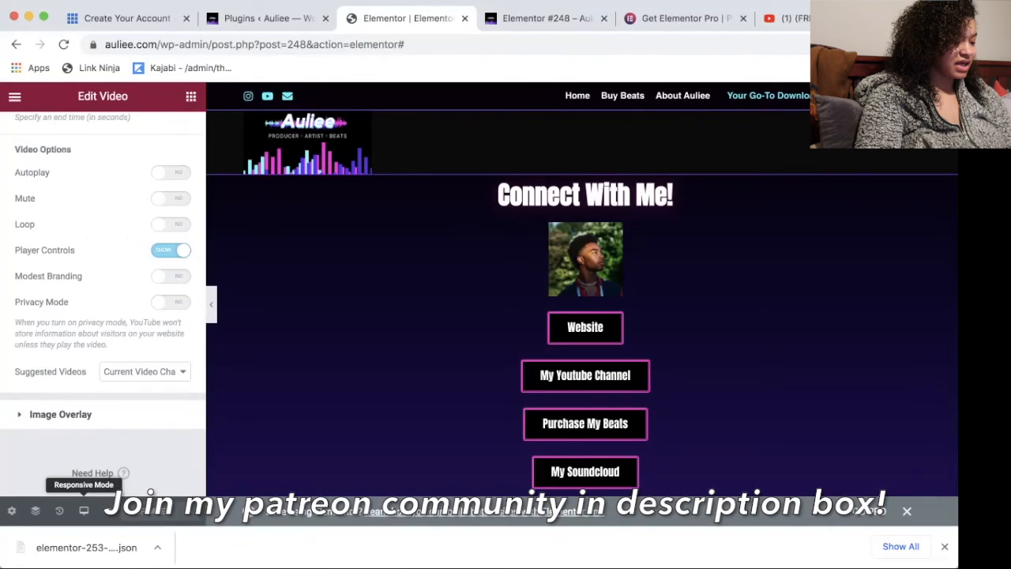
{"action": "left_click", "coordinate": [83, 510]}
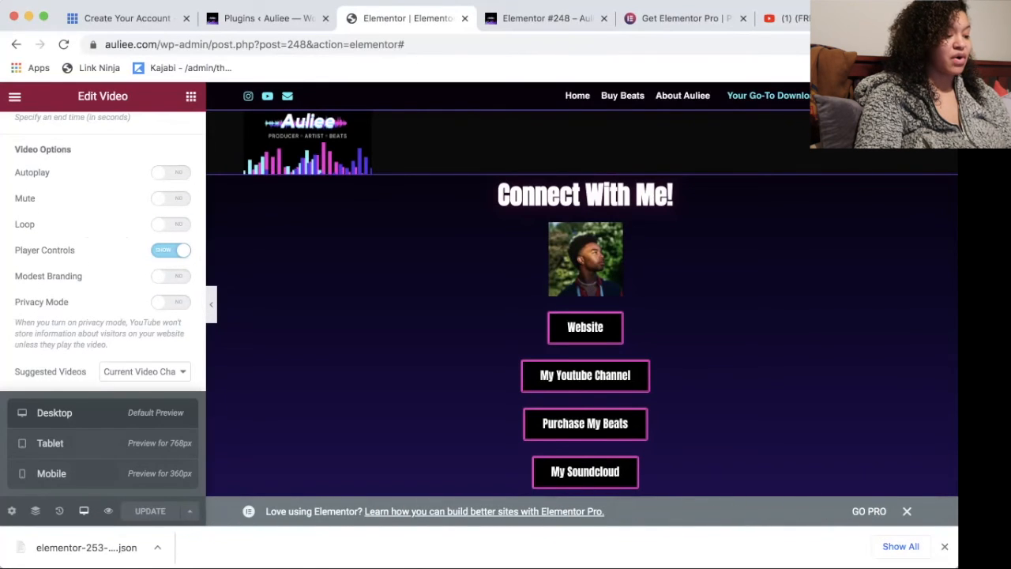
{"action": "left_click", "coordinate": [52, 473]}
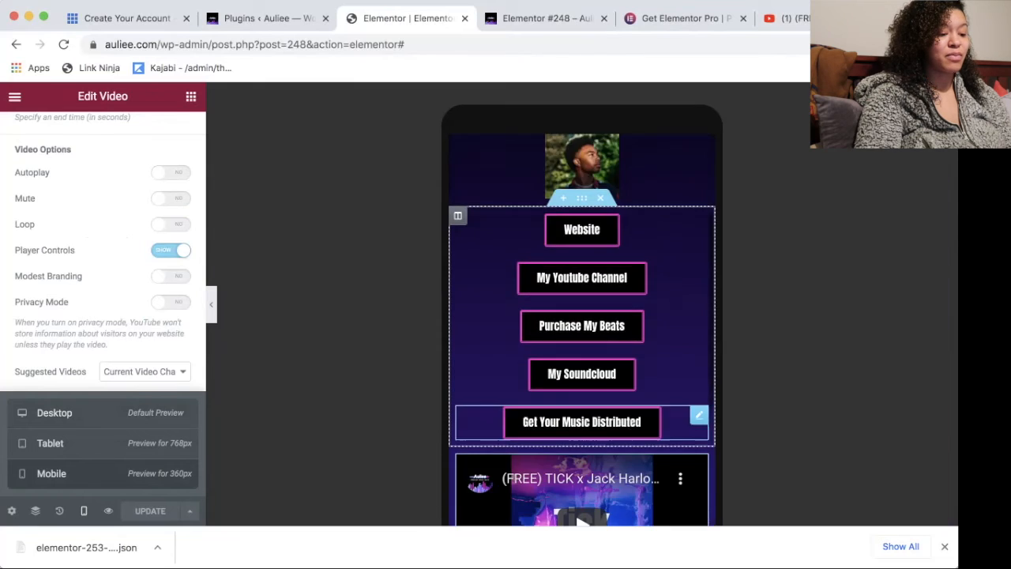
{"action": "scroll", "coordinate": [582, 417], "scroll_direction": "down", "scroll_amount": 3}
{"action": "scroll", "coordinate": [583, 417], "scroll_direction": "up", "scroll_amount": 6}
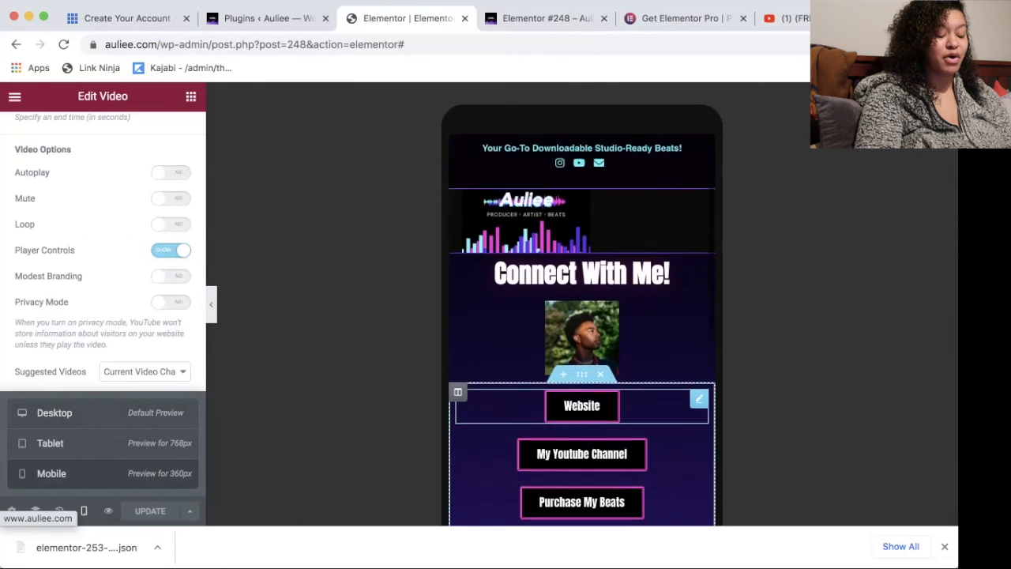
{"action": "scroll", "coordinate": [582, 417], "scroll_direction": "down", "scroll_amount": 6}
{"action": "scroll", "coordinate": [583, 330], "scroll_direction": "down", "scroll_amount": 3}
{"action": "scroll", "coordinate": [582, 330], "scroll_direction": "up", "scroll_amount": 2}
{"action": "scroll", "coordinate": [582, 329], "scroll_direction": "down", "scroll_amount": 5}
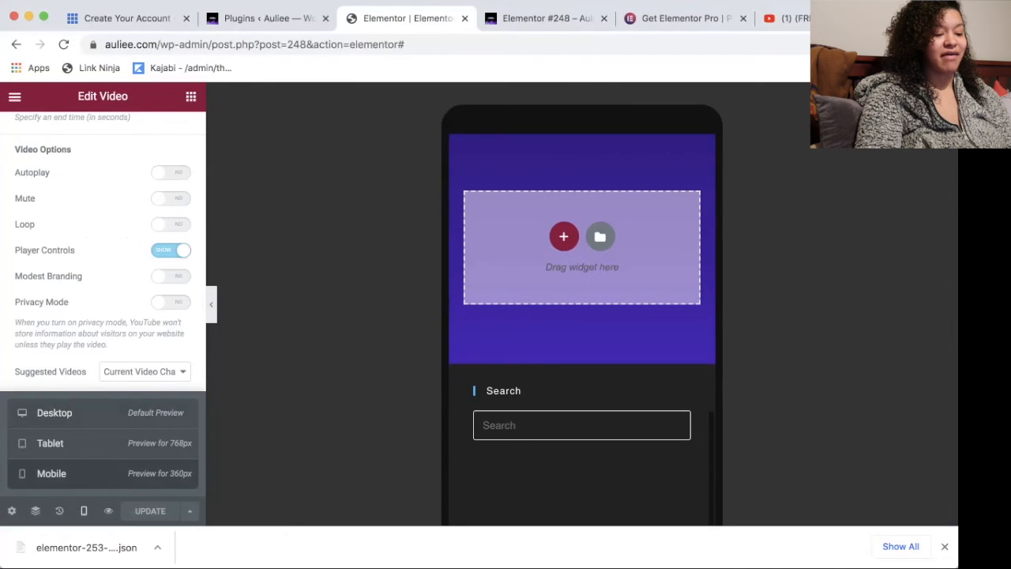
Step: Check the Connect With Me! page in the 768px Tablet preview down to the video, and return to the Desktop preview
{"action": "scroll", "coordinate": [582, 329], "scroll_direction": "up", "scroll_amount": 10}
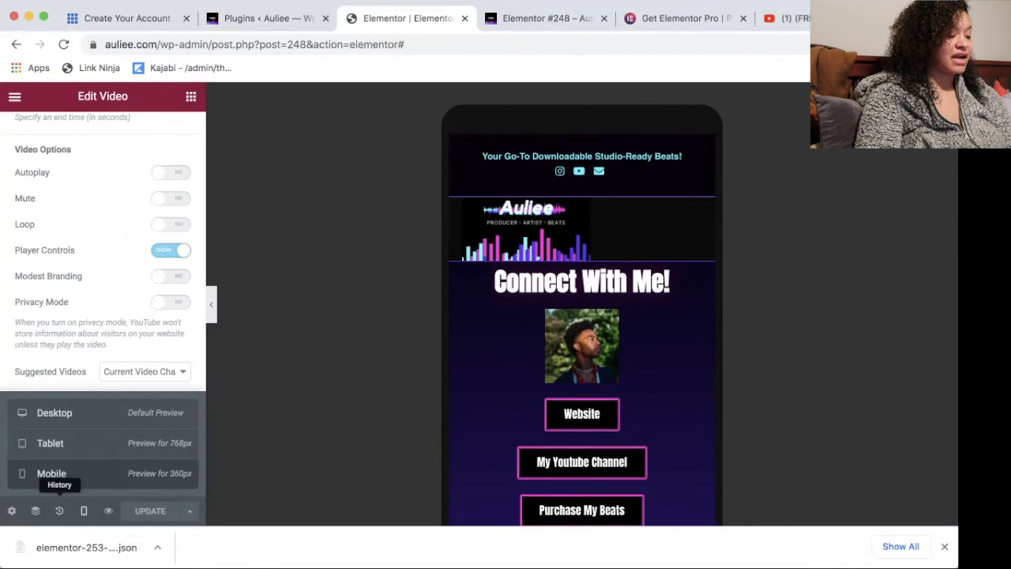
{"action": "left_click", "coordinate": [50, 443]}
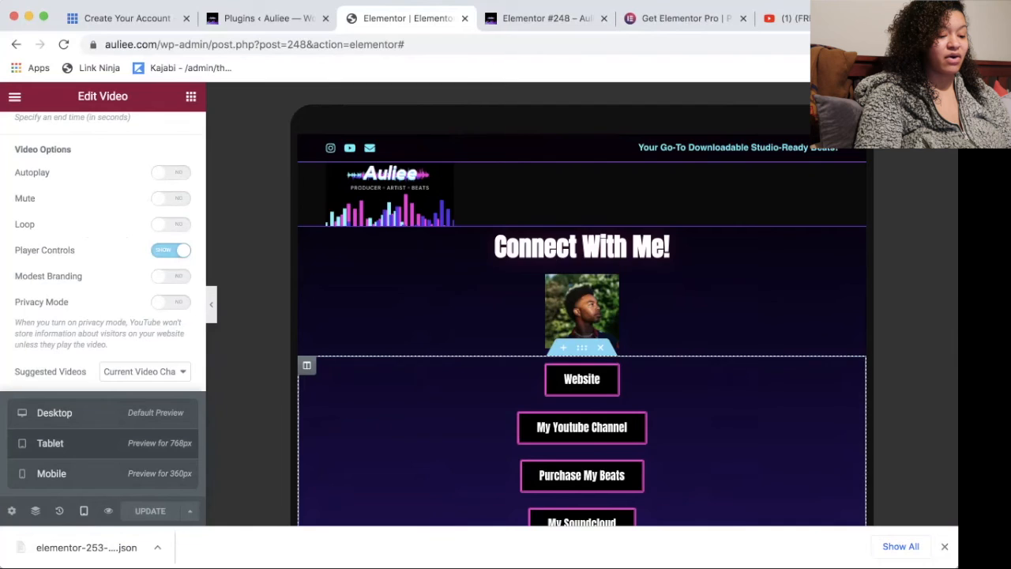
{"action": "scroll", "coordinate": [583, 330], "scroll_direction": "down", "scroll_amount": 3}
{"action": "scroll", "coordinate": [582, 329], "scroll_direction": "down", "scroll_amount": 5}
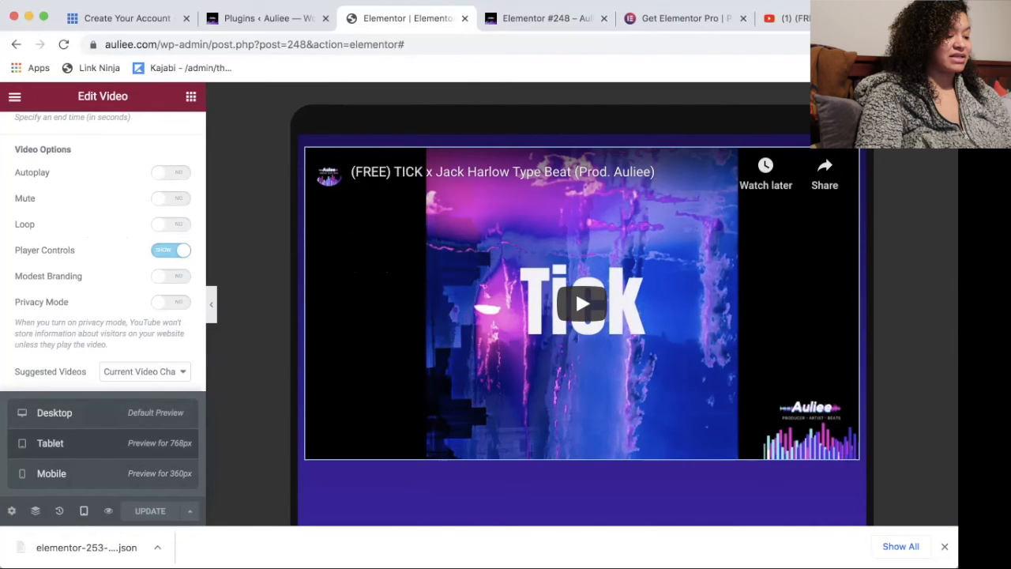
{"action": "left_click", "coordinate": [55, 412]}
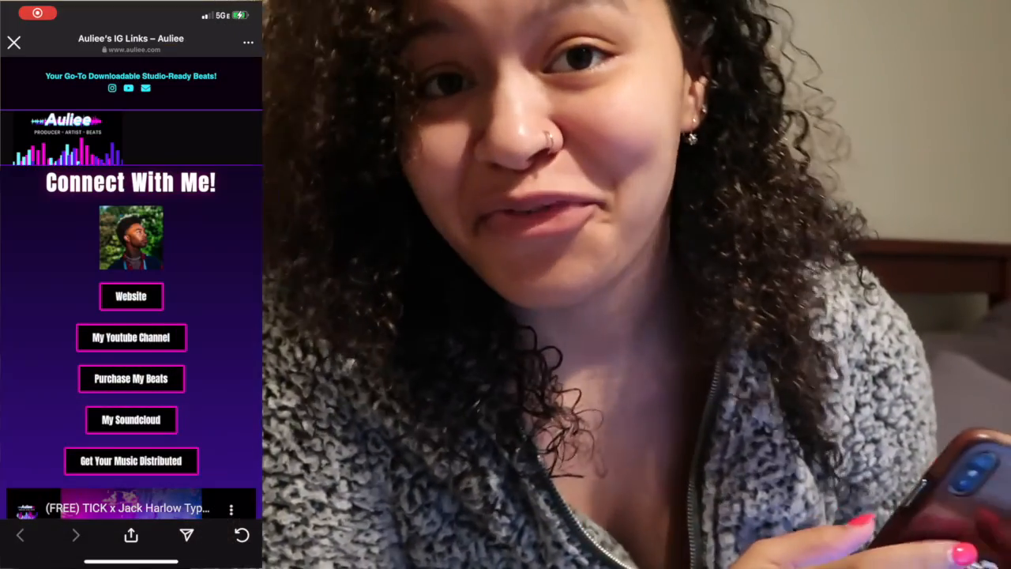
Step: Examine the published Connect With Me! page on a phone, from the header through the link buttons and video to the footer search
{"action": "scroll", "coordinate": [131, 316], "scroll_direction": "down", "scroll_amount": 5}
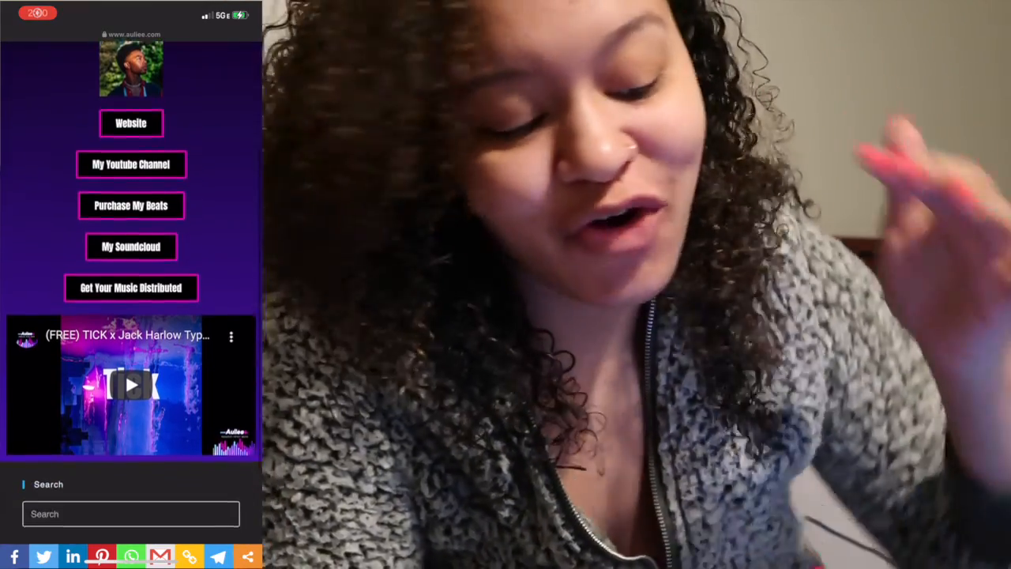
{"action": "scroll", "coordinate": [131, 316], "scroll_direction": "down", "scroll_amount": 4}
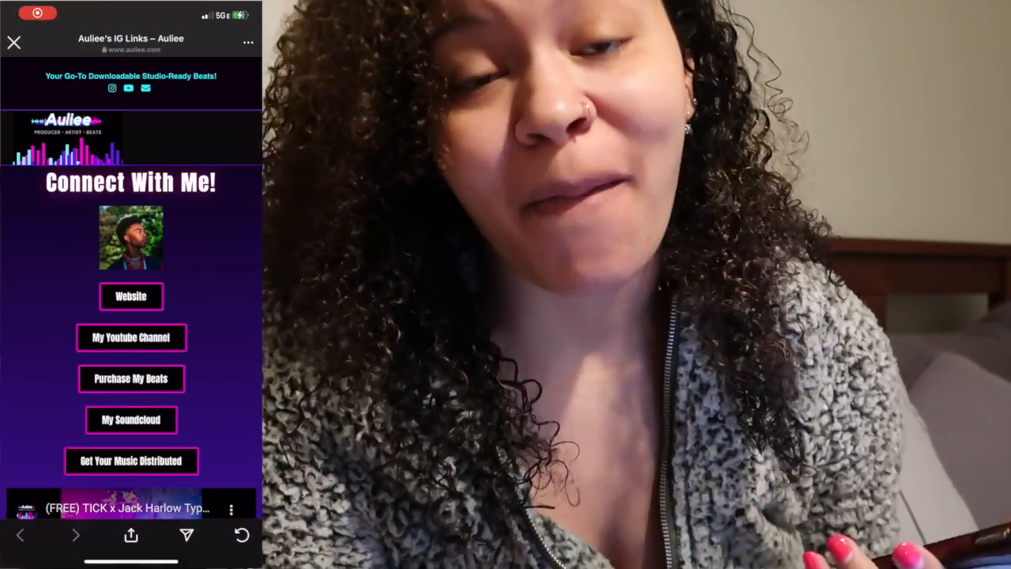
{"action": "scroll", "coordinate": [132, 316], "scroll_direction": "down", "scroll_amount": 5}
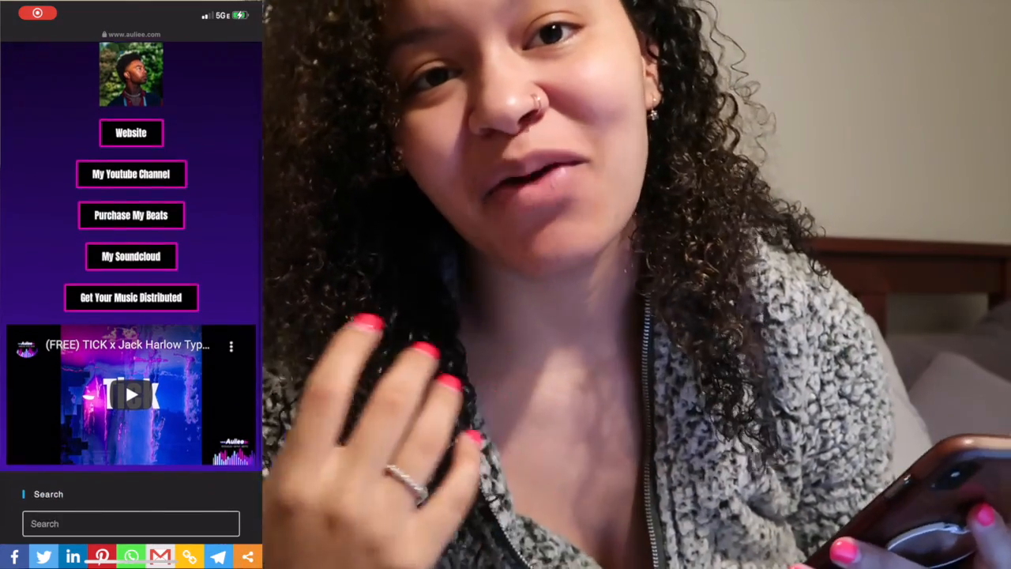
{"action": "scroll", "coordinate": [131, 316], "scroll_direction": "down", "scroll_amount": 4}
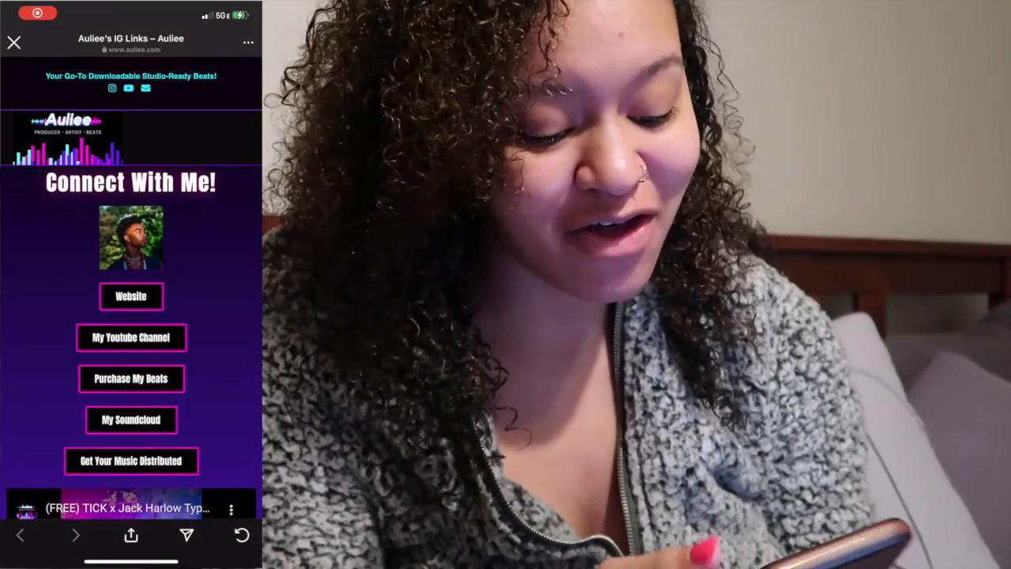
{"action": "scroll", "coordinate": [131, 316], "scroll_direction": "down", "scroll_amount": 5}
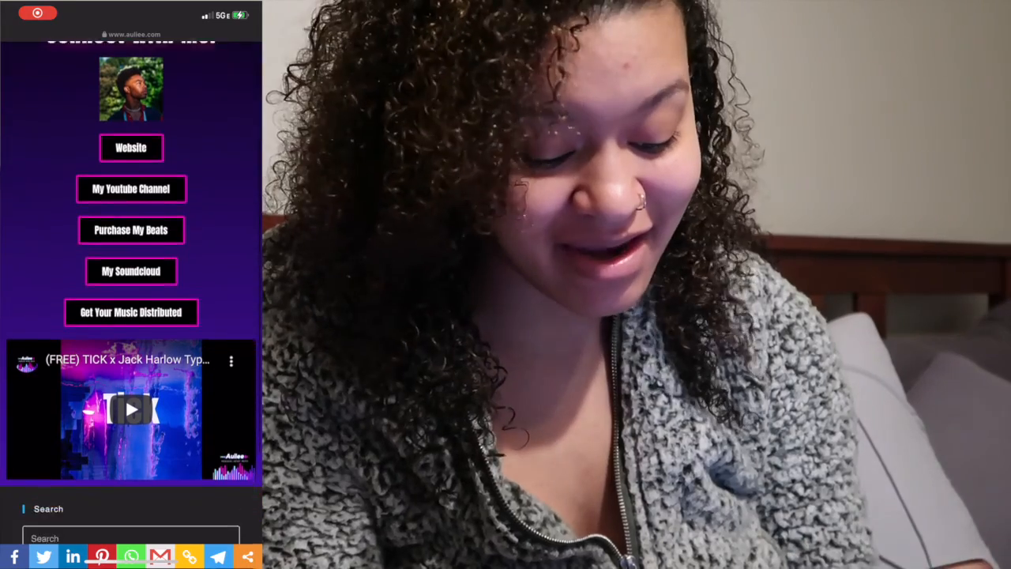
{"action": "scroll", "coordinate": [131, 316], "scroll_direction": "down", "scroll_amount": 4}
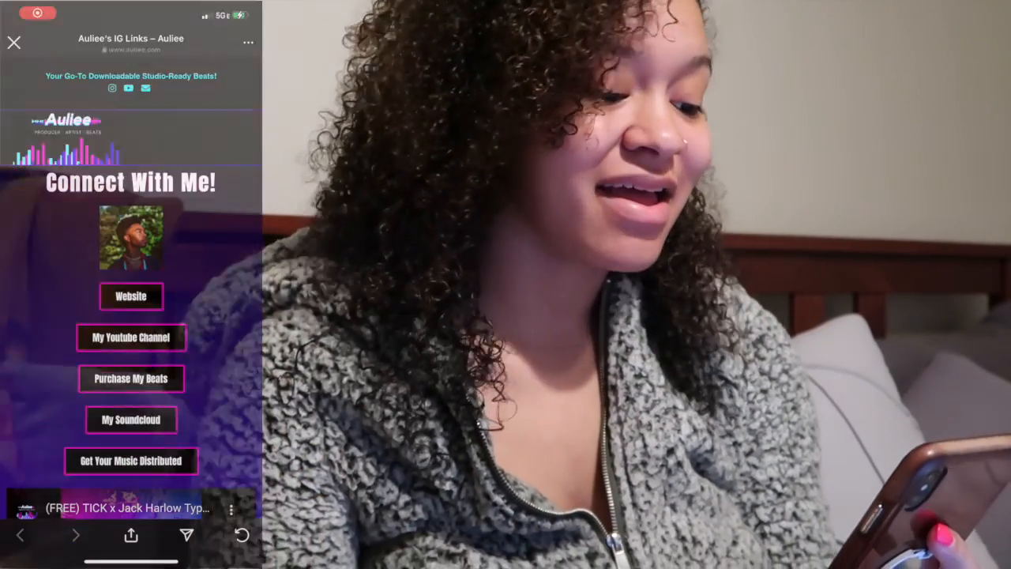
{"action": "scroll", "coordinate": [131, 316], "scroll_direction": "down", "scroll_amount": 5}
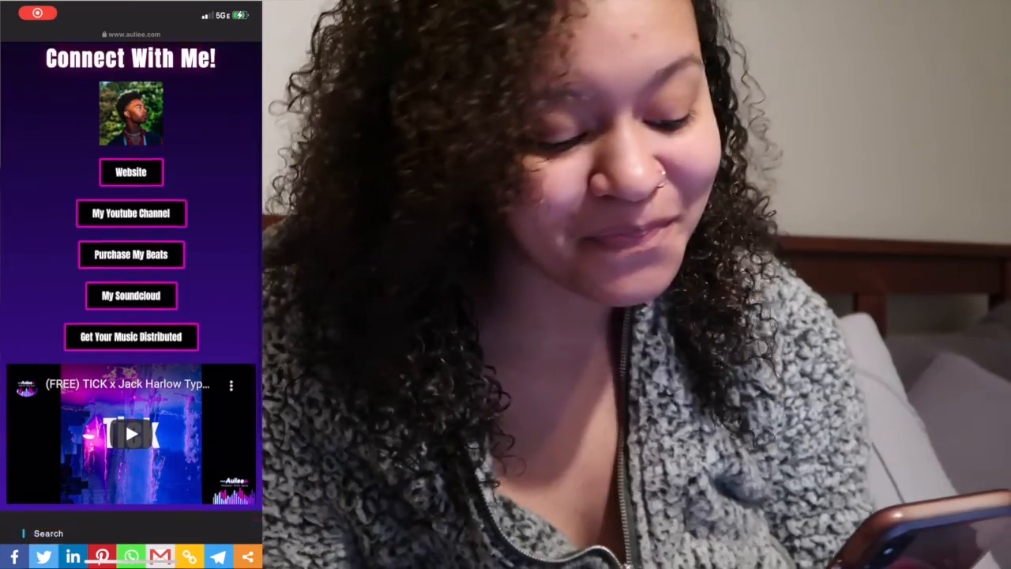
{"action": "scroll", "coordinate": [132, 316], "scroll_direction": "down", "scroll_amount": 4}
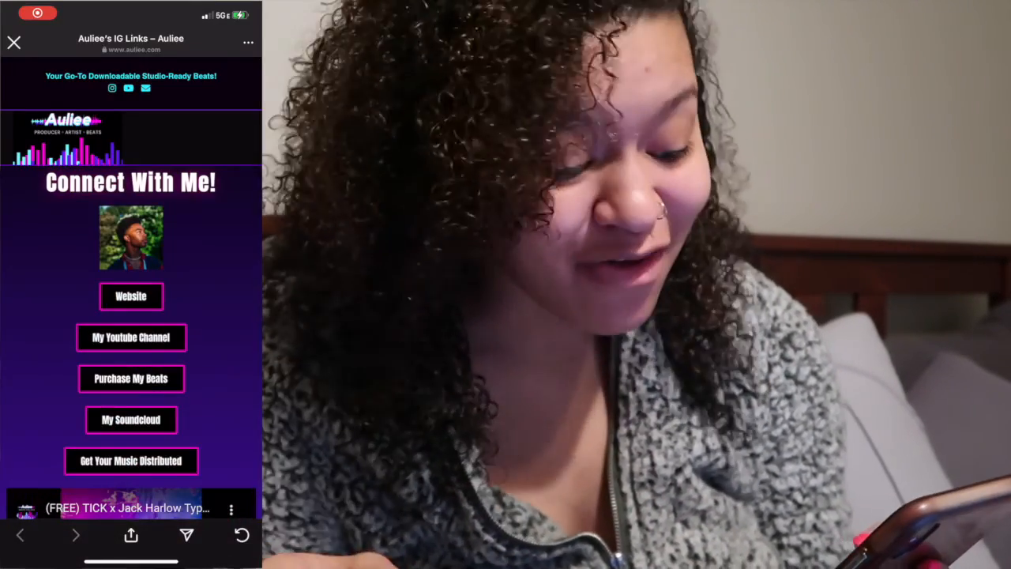
{"action": "scroll", "coordinate": [131, 316], "scroll_direction": "down", "scroll_amount": 5}
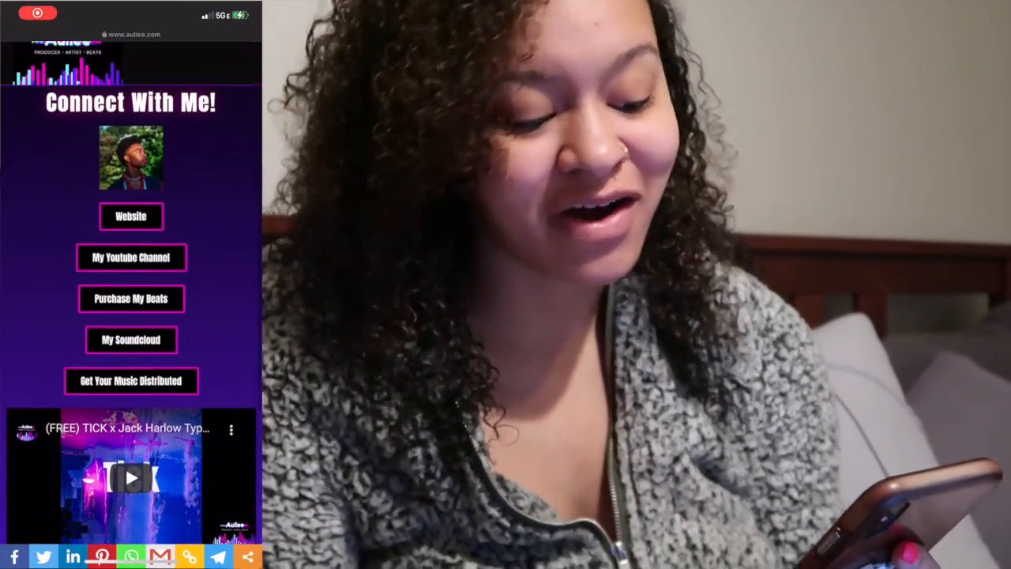
{"action": "scroll", "coordinate": [132, 316], "scroll_direction": "down", "scroll_amount": 4}
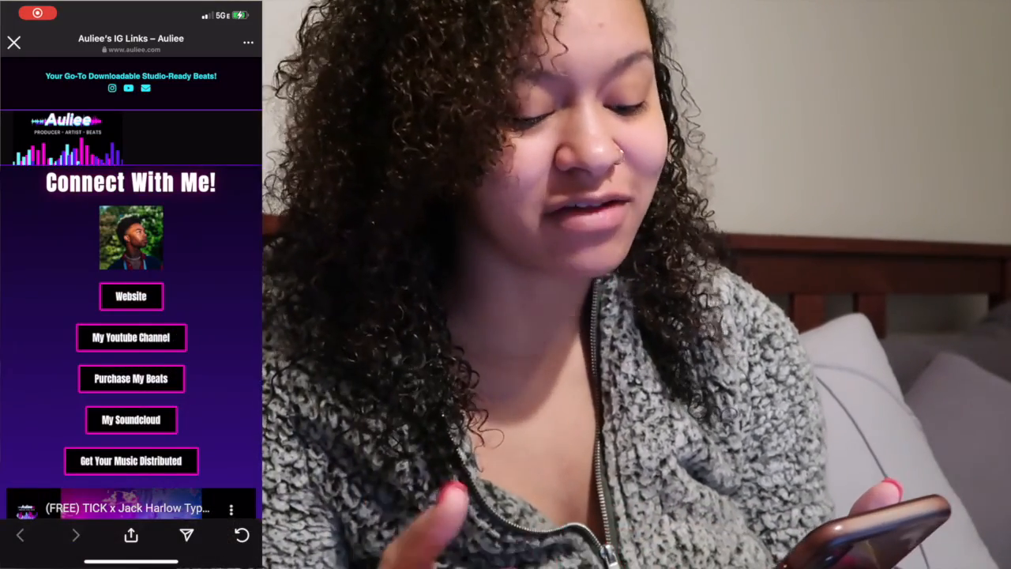
{"action": "scroll", "coordinate": [132, 316], "scroll_direction": "down", "scroll_amount": 5}
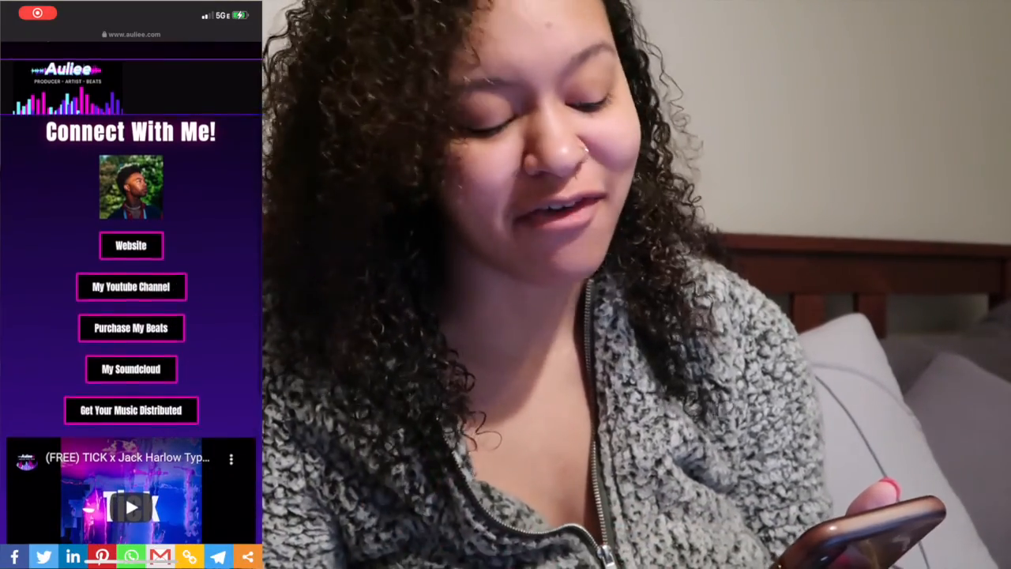
{"action": "scroll", "coordinate": [131, 316], "scroll_direction": "down", "scroll_amount": 3}
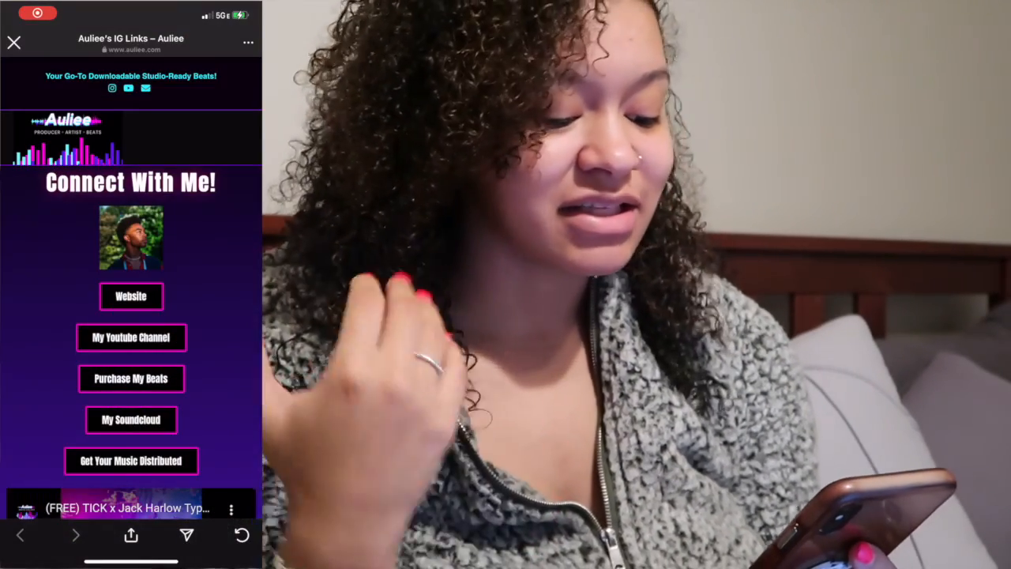
{"action": "scroll", "coordinate": [132, 316], "scroll_direction": "down", "scroll_amount": 4}
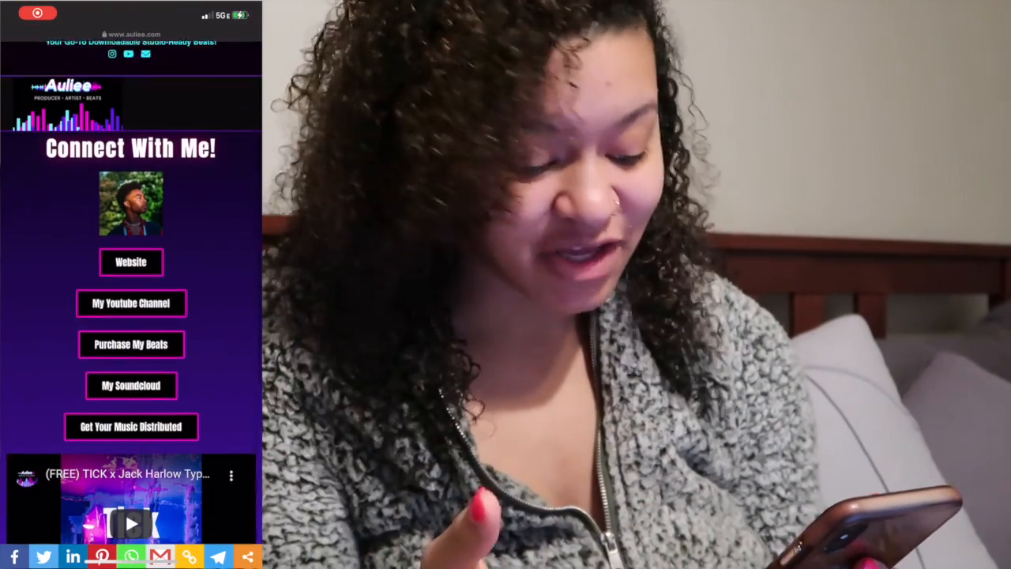
{"action": "scroll", "coordinate": [131, 316], "scroll_direction": "down", "scroll_amount": 4}
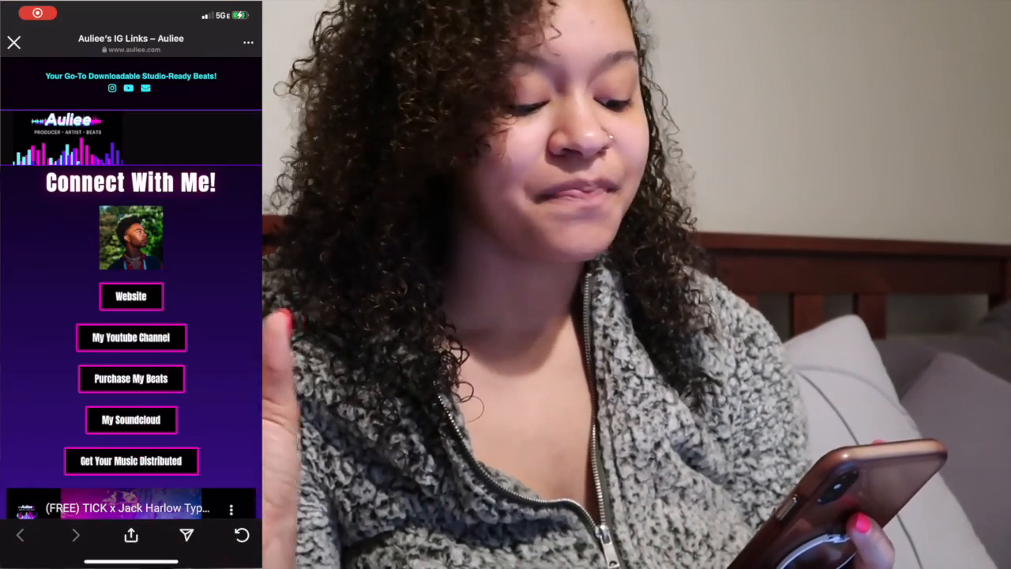
{"action": "scroll", "coordinate": [131, 316], "scroll_direction": "down", "scroll_amount": 5}
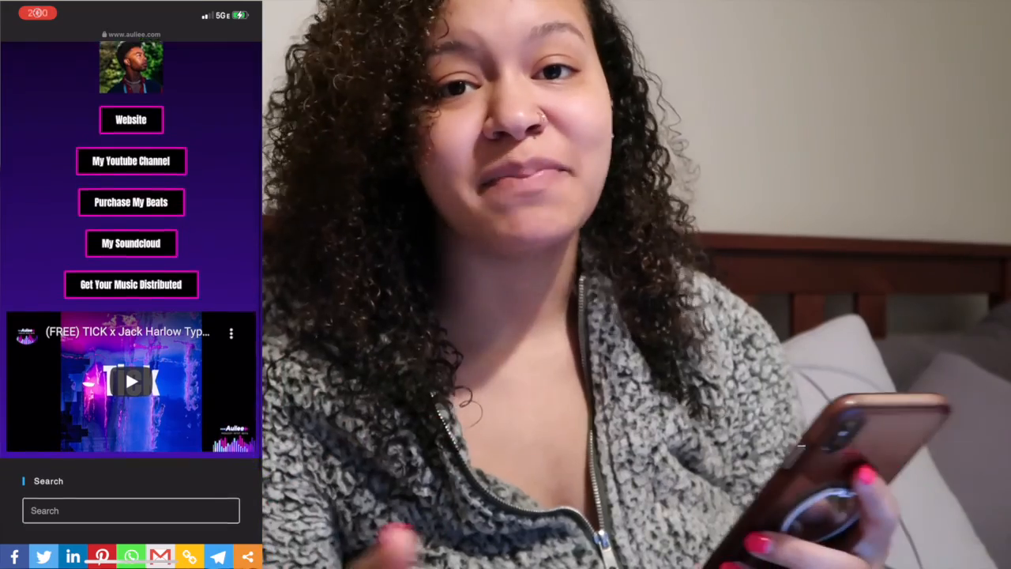
{"action": "scroll", "coordinate": [131, 316], "scroll_direction": "down", "scroll_amount": 4}
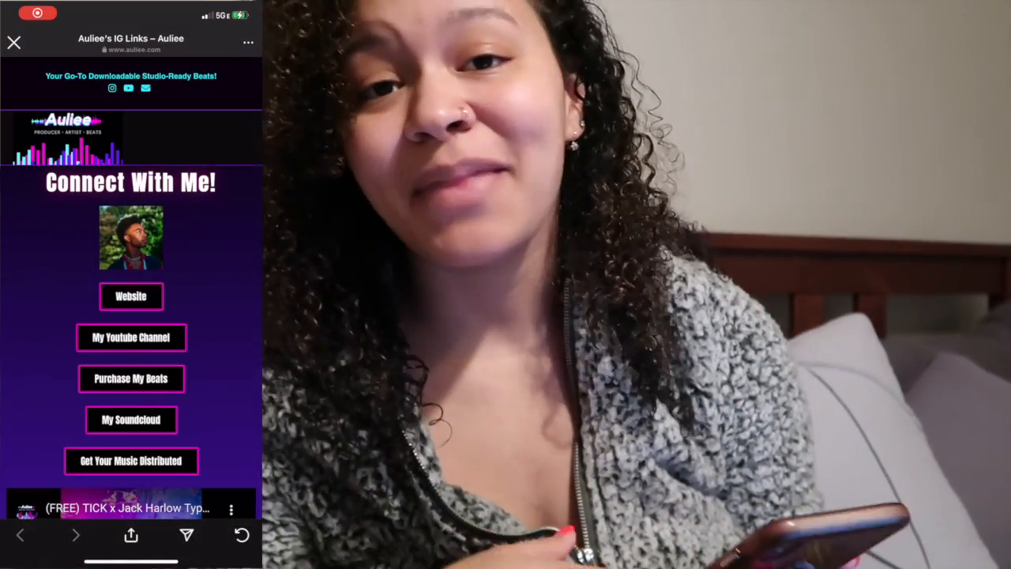
{"action": "scroll", "coordinate": [131, 316], "scroll_direction": "down", "scroll_amount": 5}
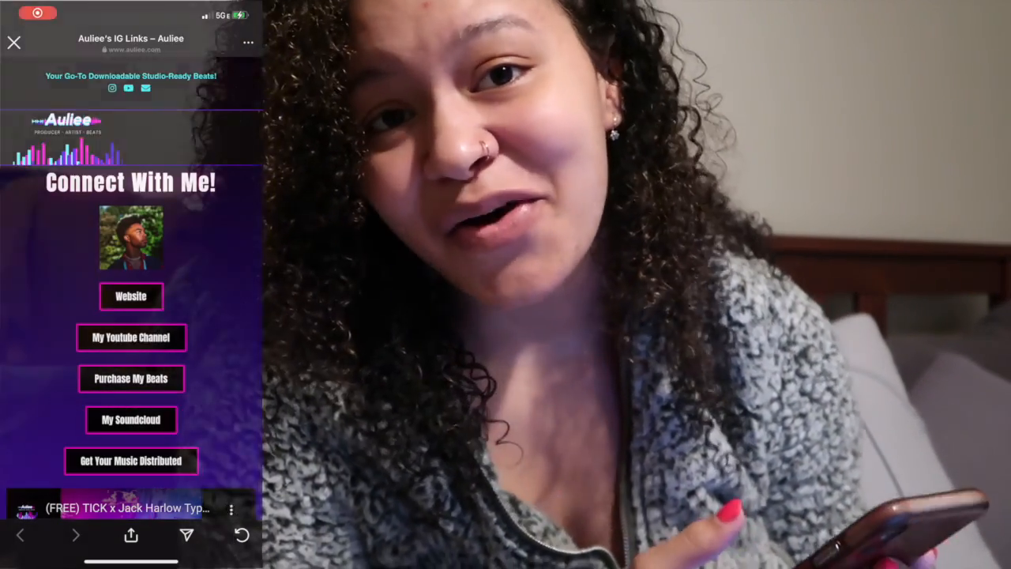
{"action": "scroll", "coordinate": [131, 316], "scroll_direction": "down", "scroll_amount": 4}
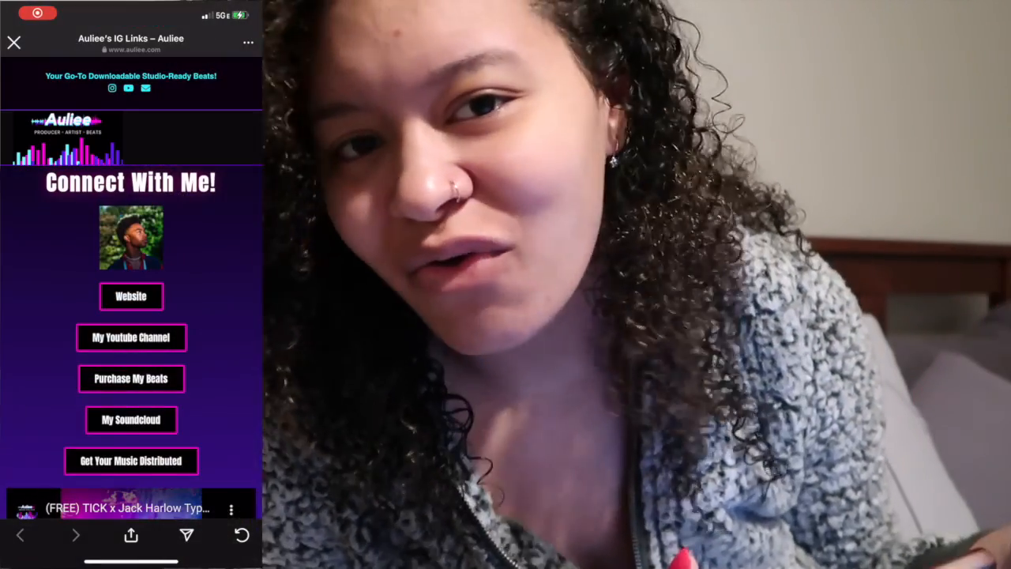
{"action": "scroll", "coordinate": [132, 316], "scroll_direction": "down", "scroll_amount": 4}
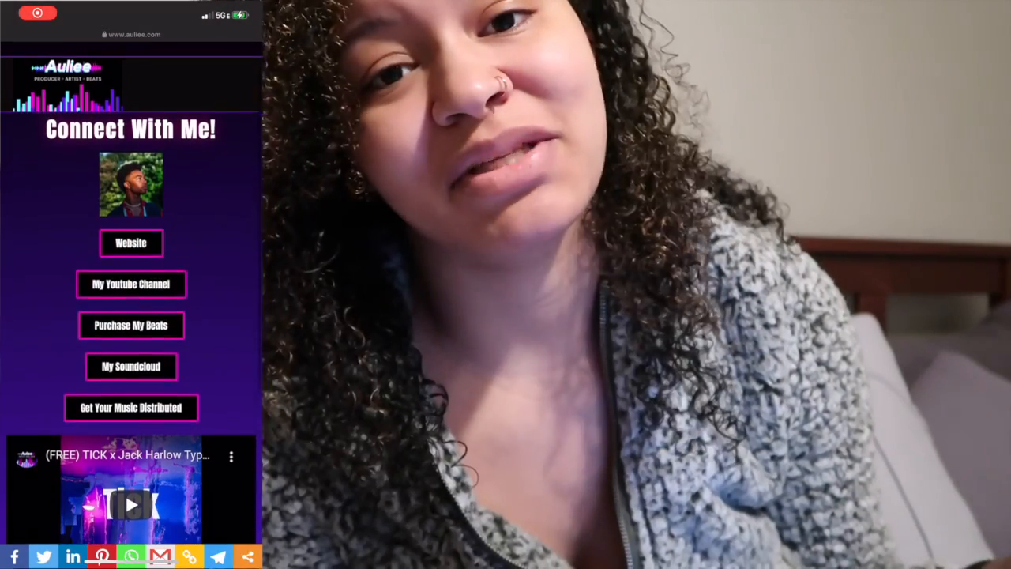
{"action": "scroll", "coordinate": [131, 285], "scroll_direction": "down", "scroll_amount": 3}
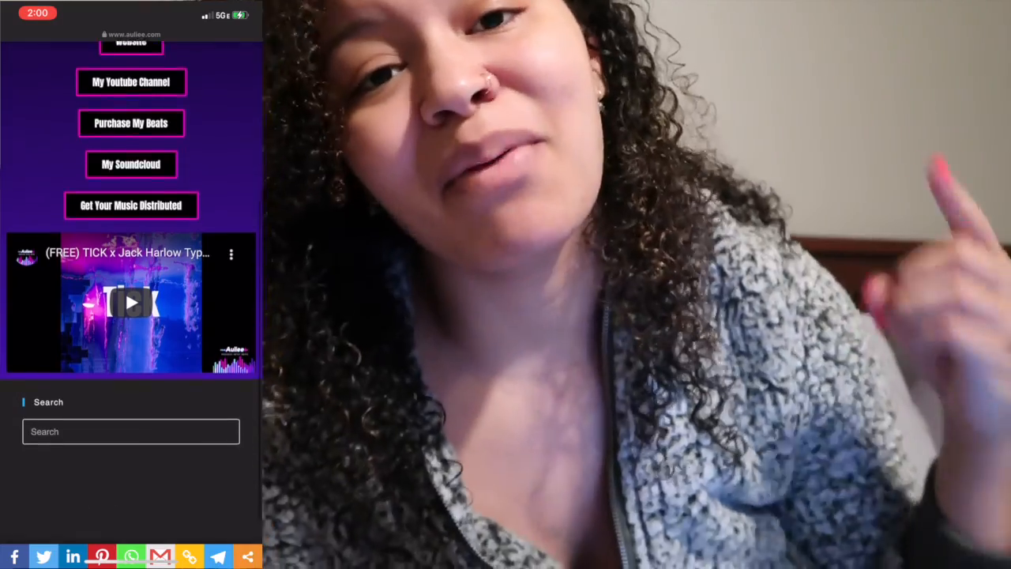